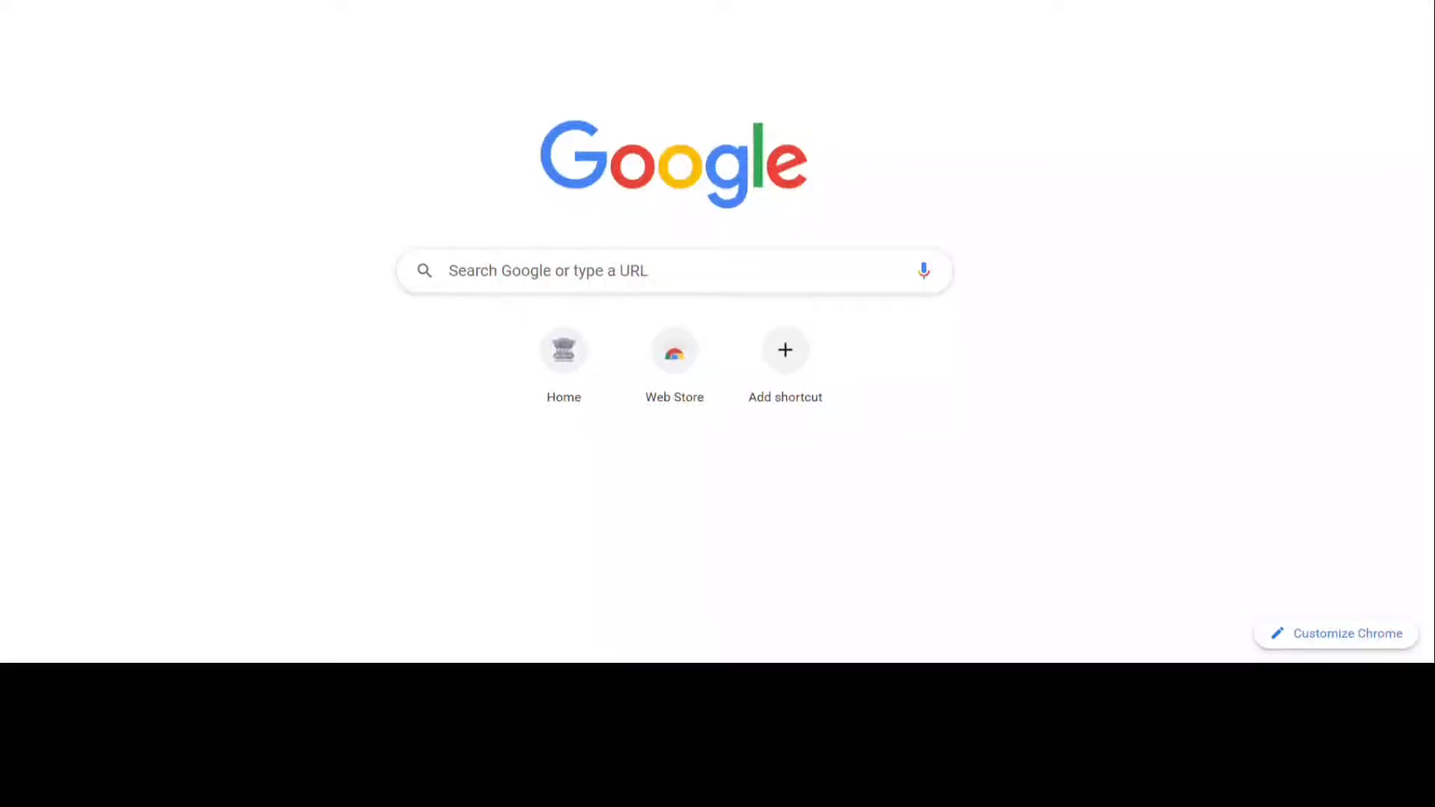
# Load the GST portal and start a New Registration from the Services > Registration menu.
pyautogui.write('gst')
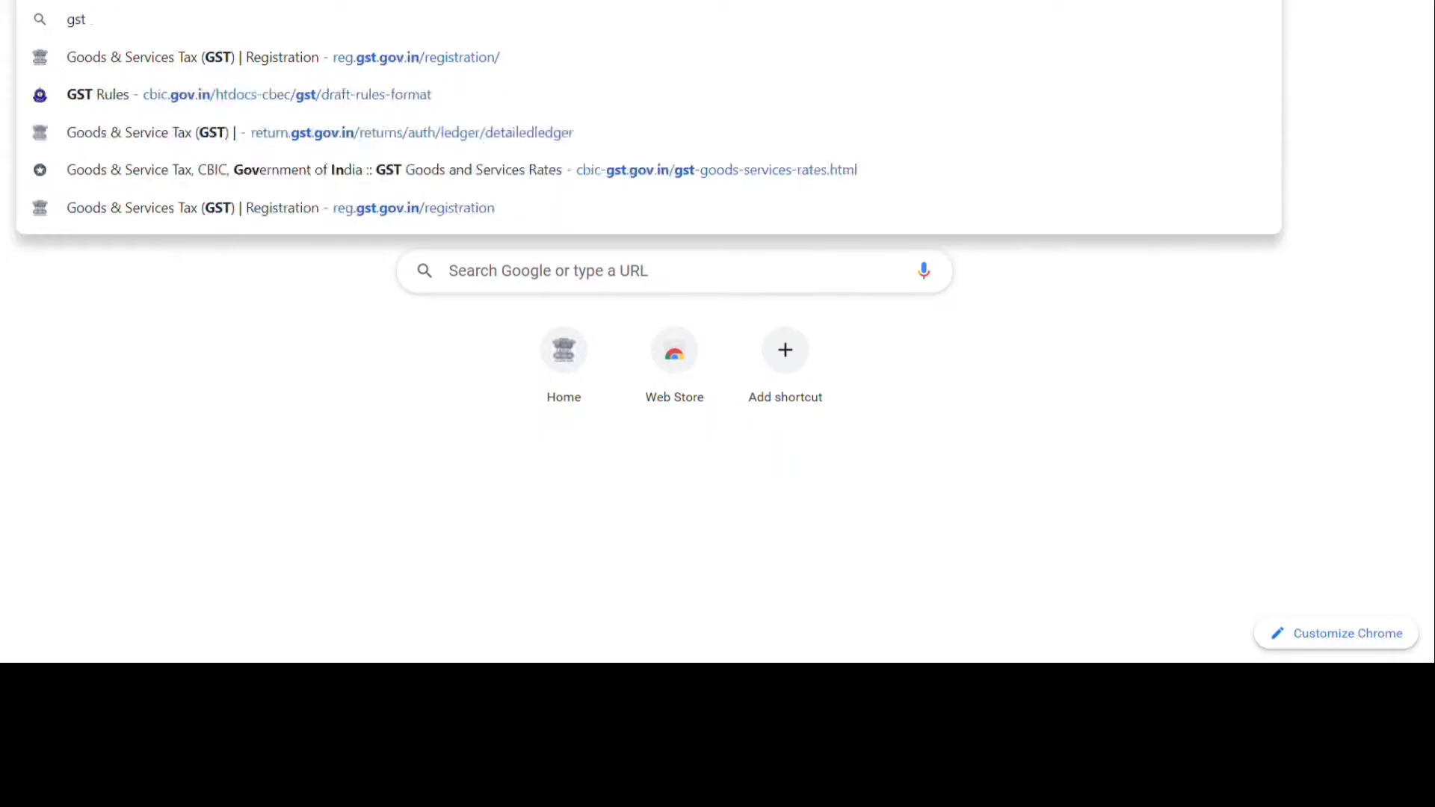
pyautogui.press('Return')
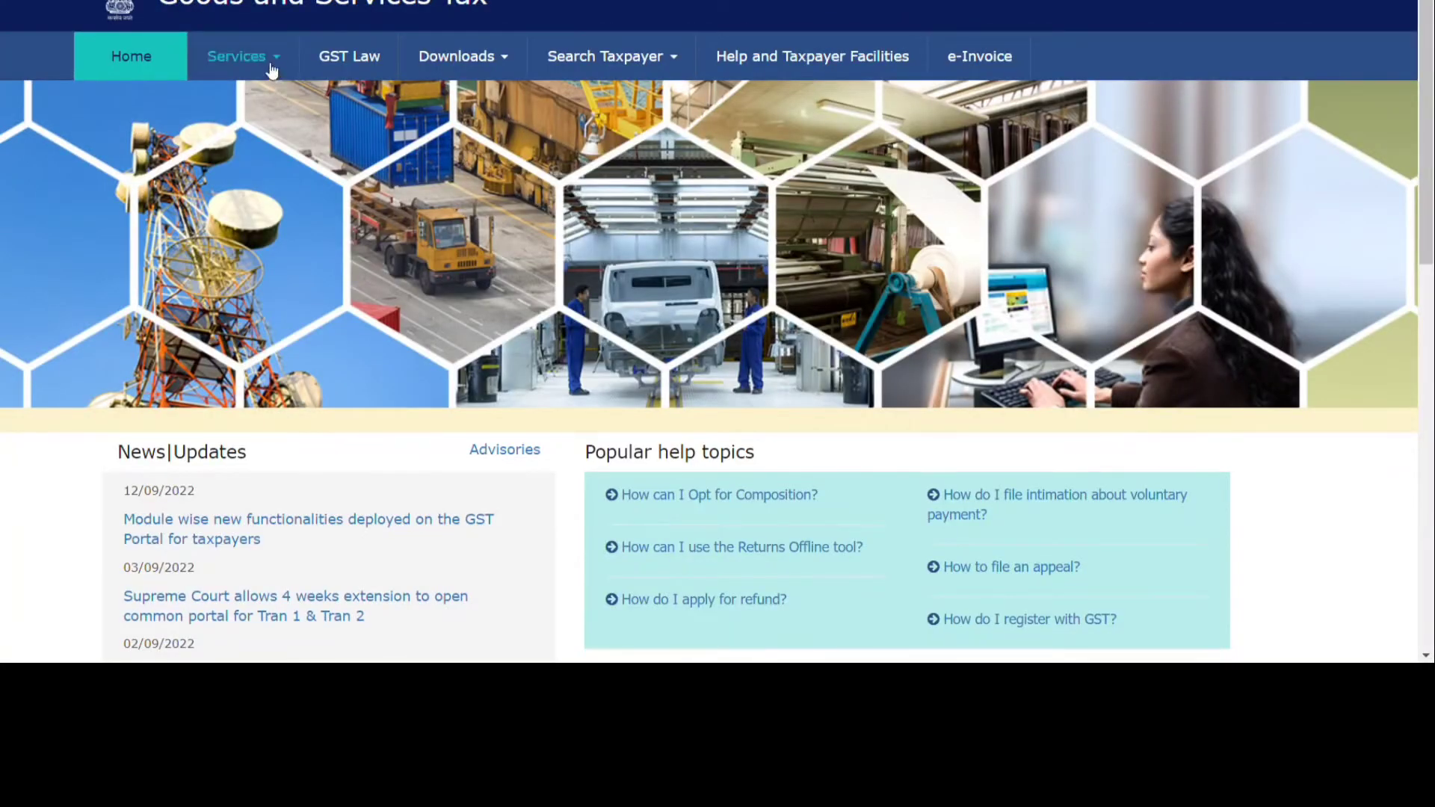
pyautogui.click(271, 68)
pyautogui.moveTo(165, 105)
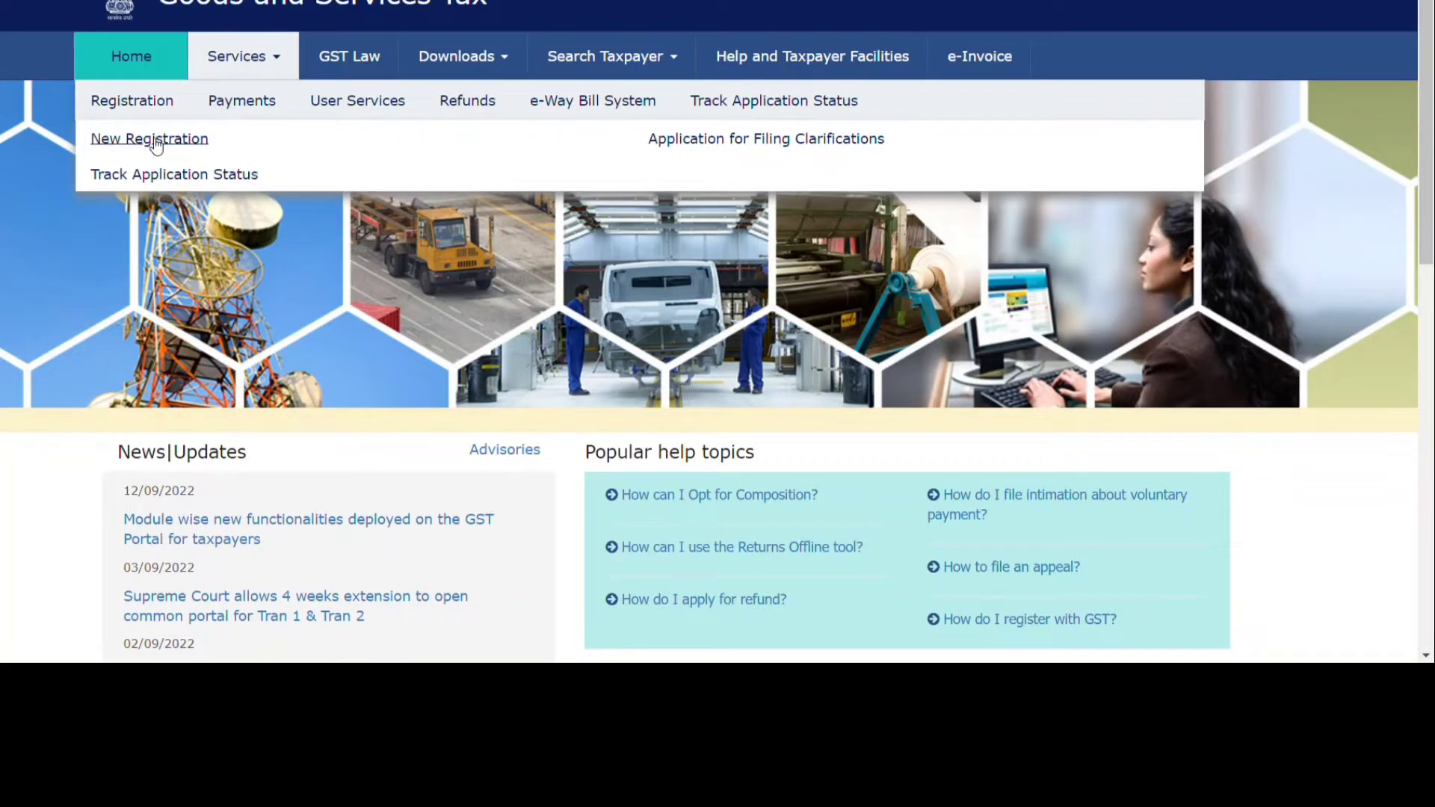
pyautogui.click(153, 140)
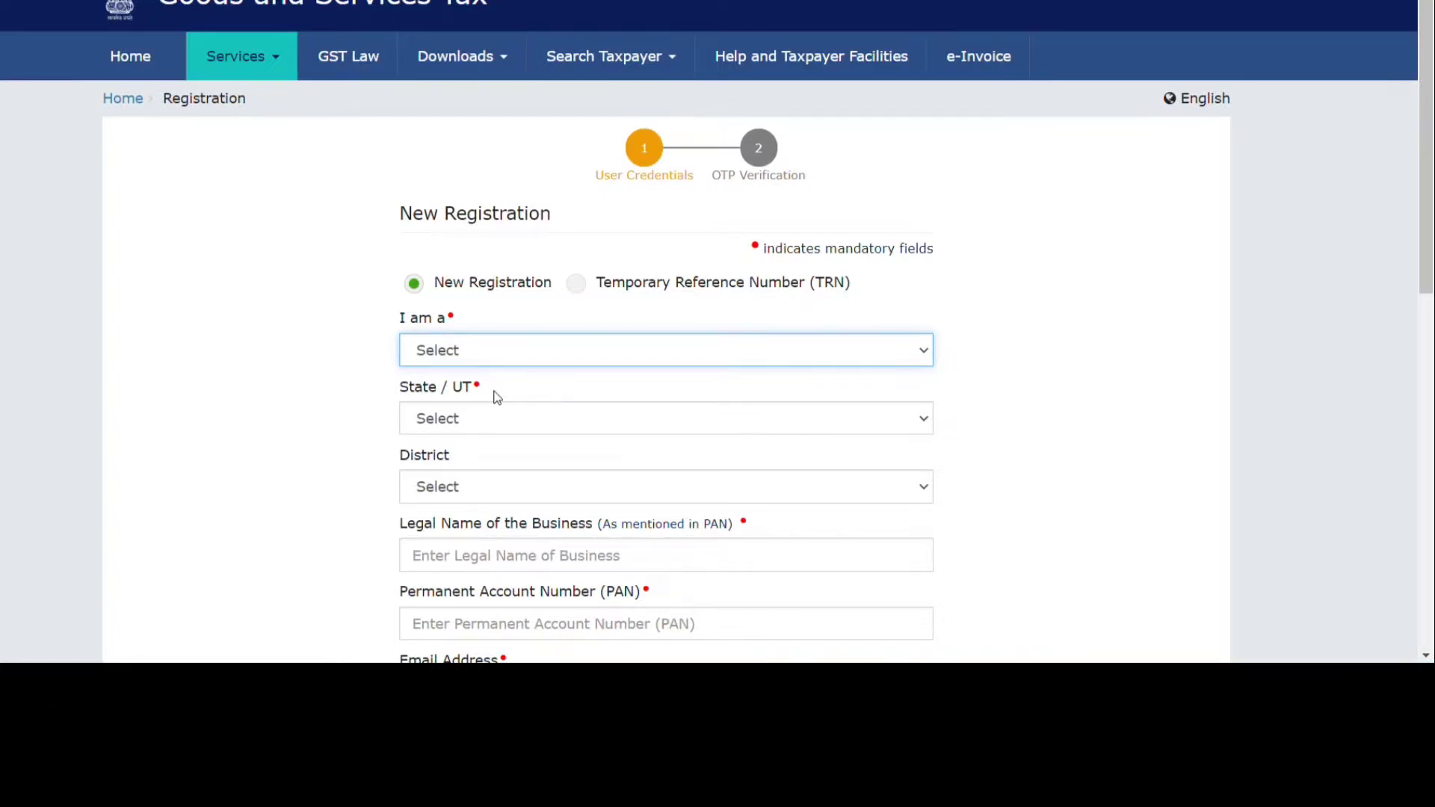
# Set 'I am a' to Taxpayer, State/UT to Punjab and District to Patiala.
pyautogui.press('Down')
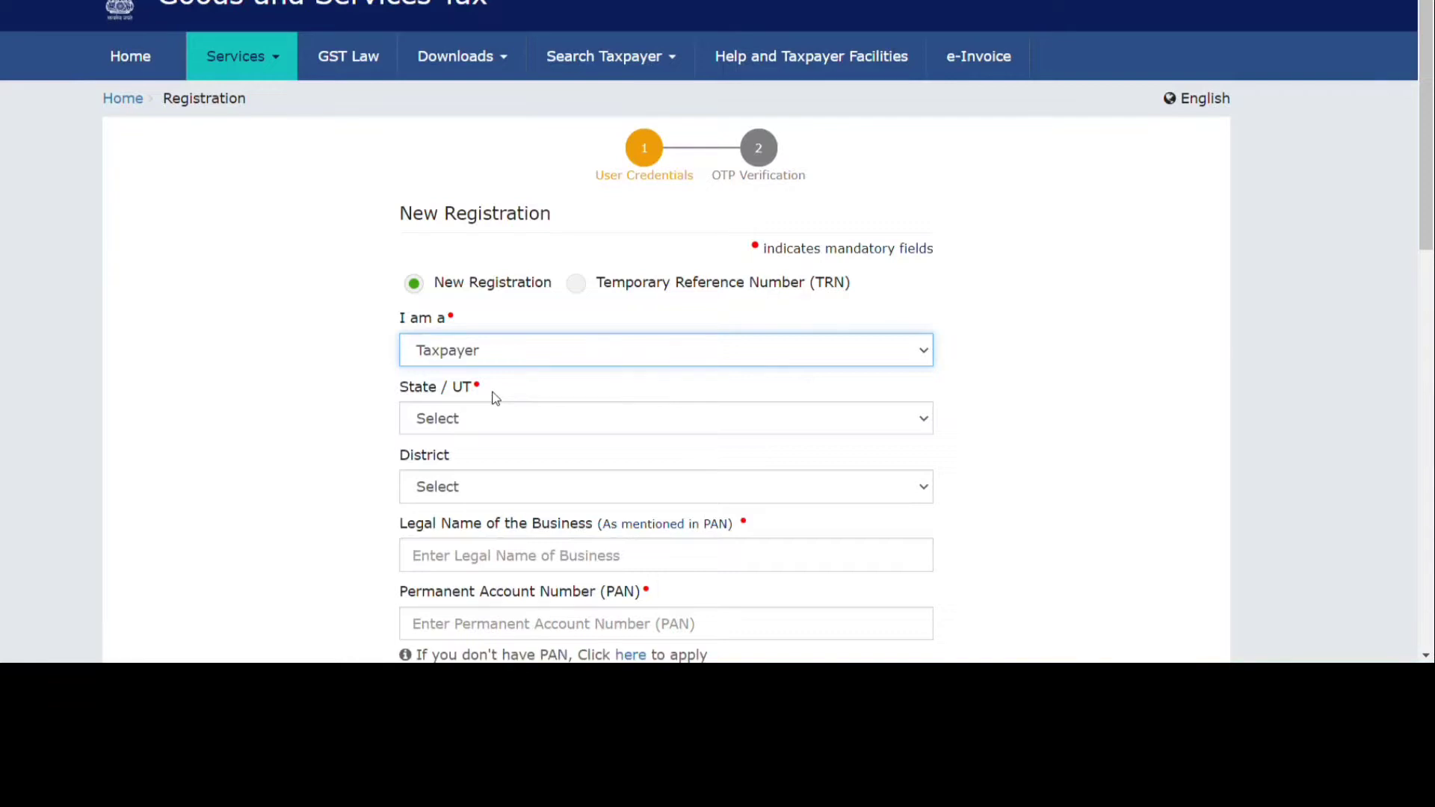
pyautogui.press('Tab')
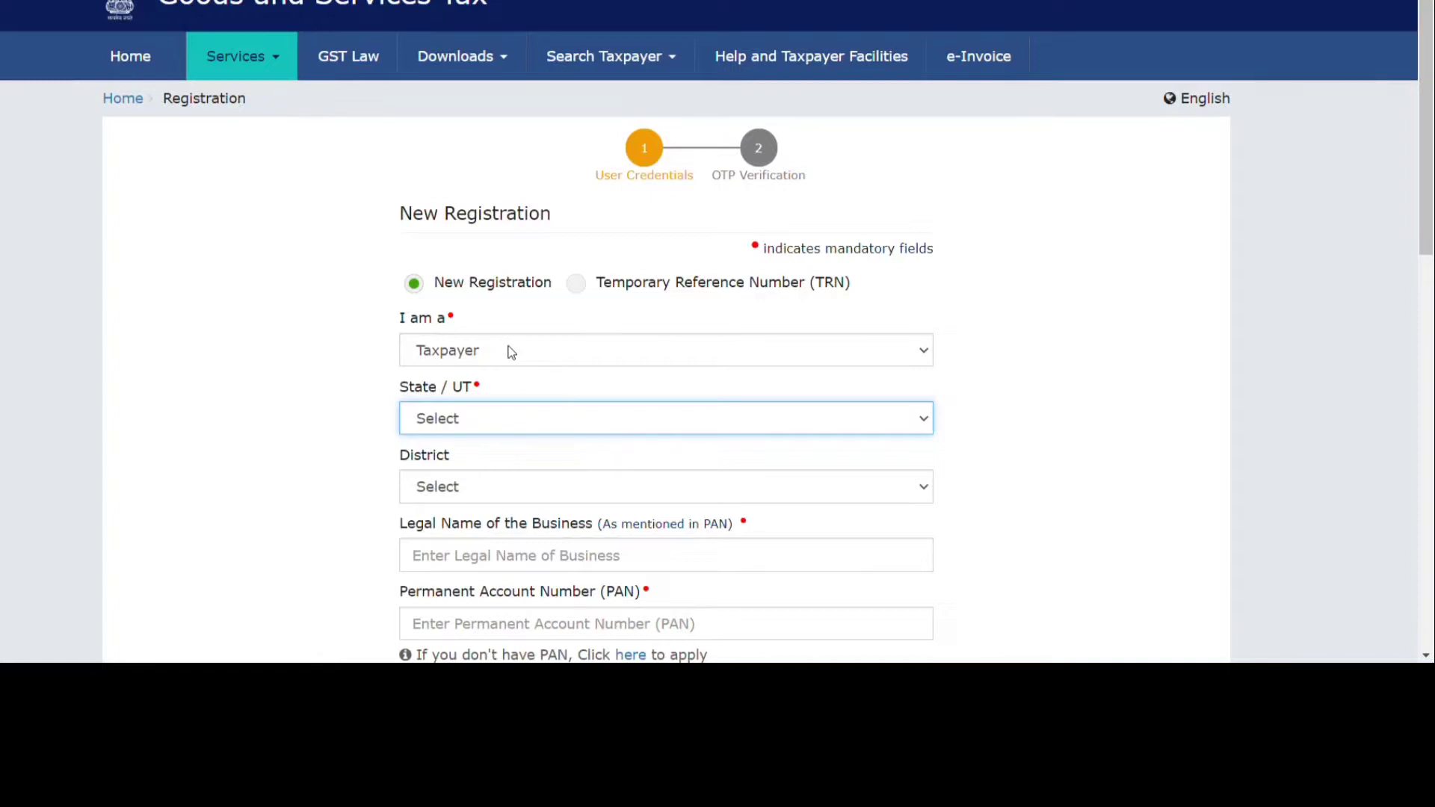
pyautogui.click(489, 247)
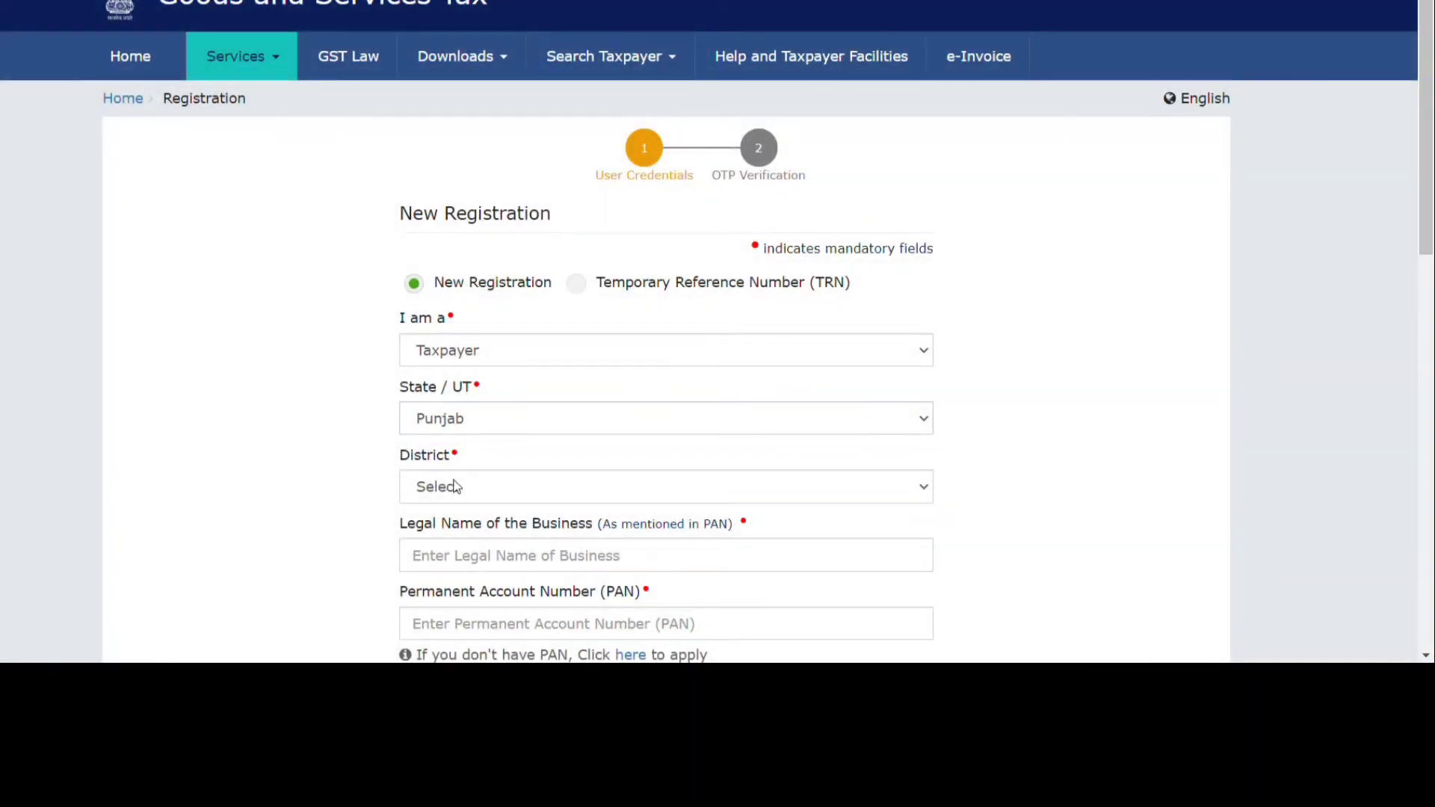
pyautogui.click(463, 486)
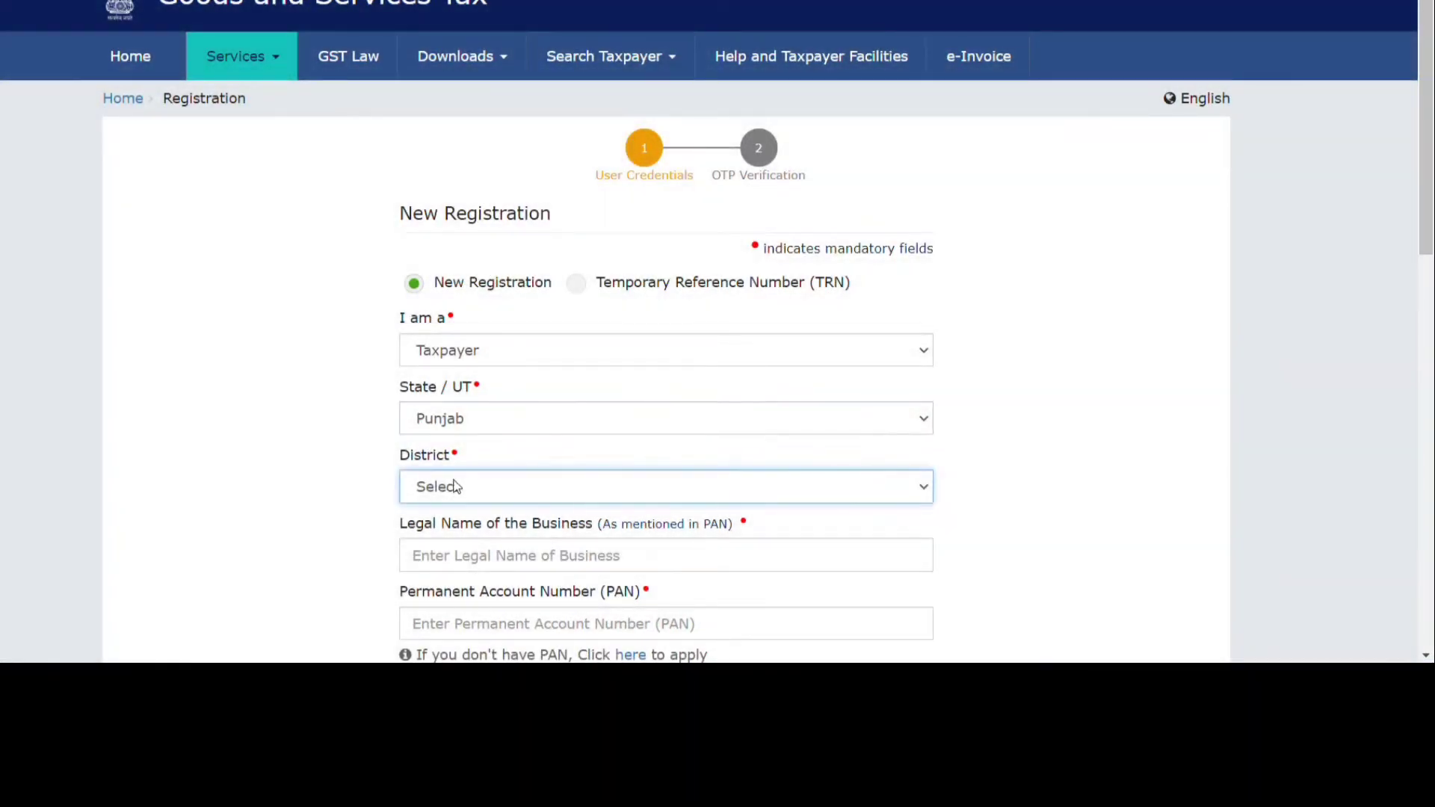
pyautogui.click(461, 373)
pyautogui.scroll(-3, 350, 441)
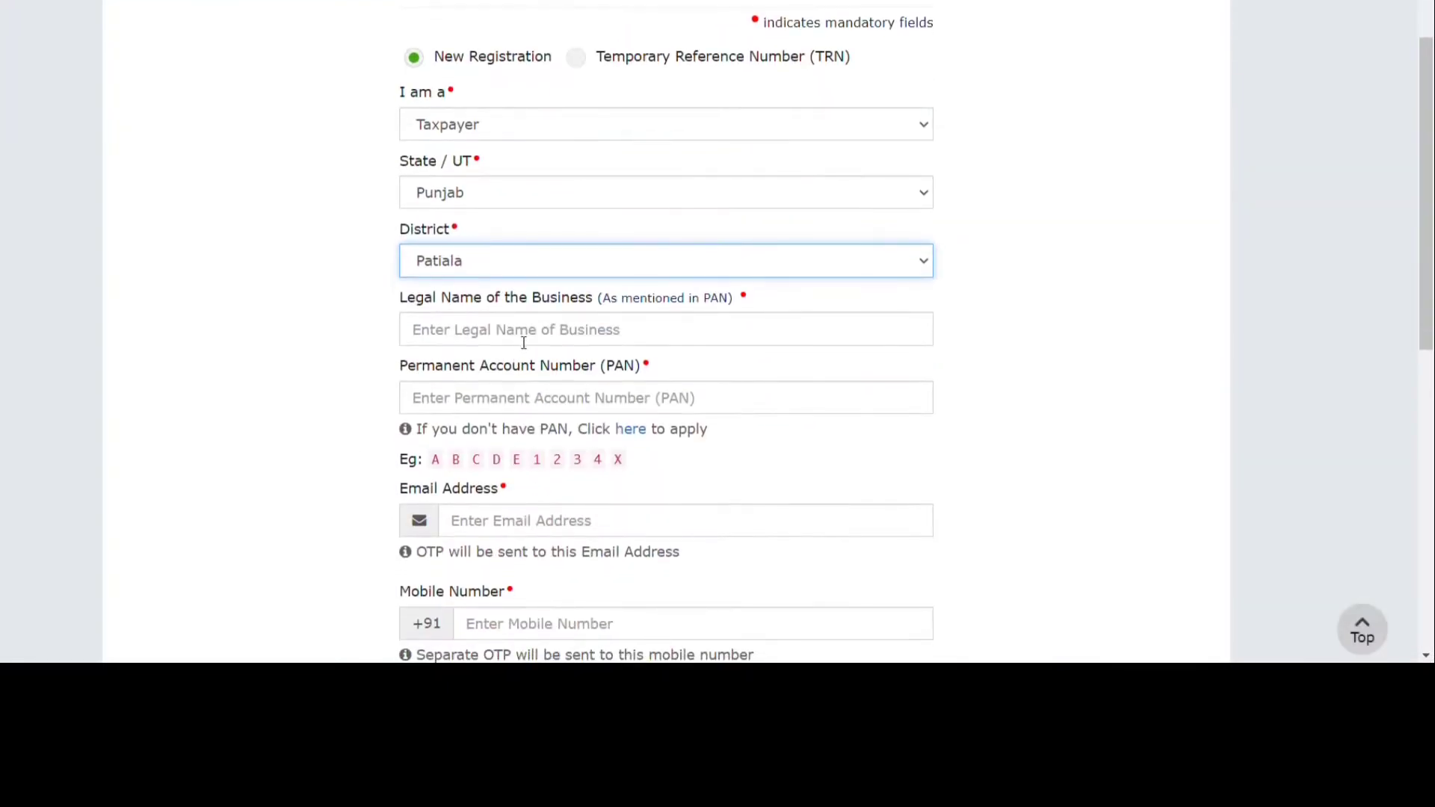
pyautogui.click(524, 343)
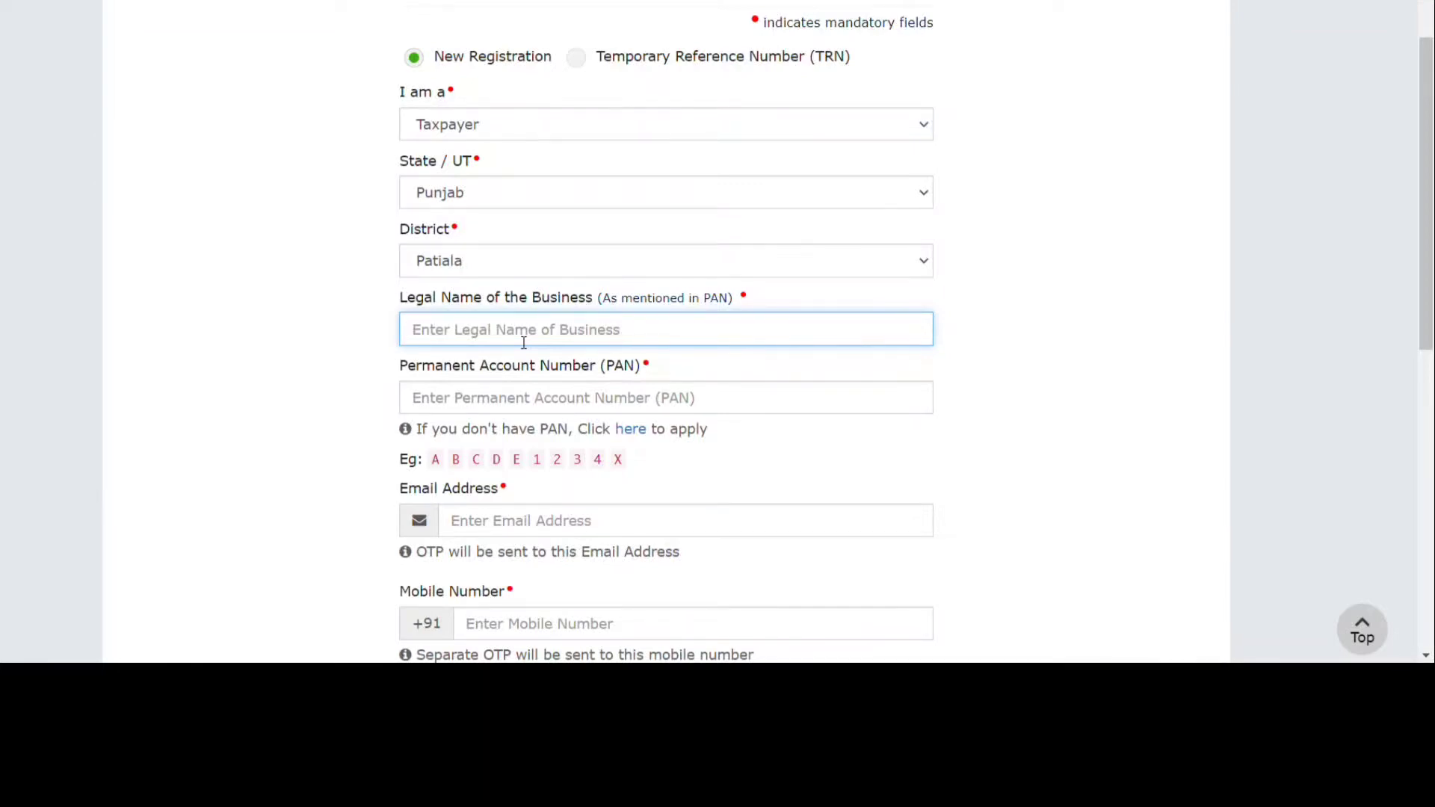
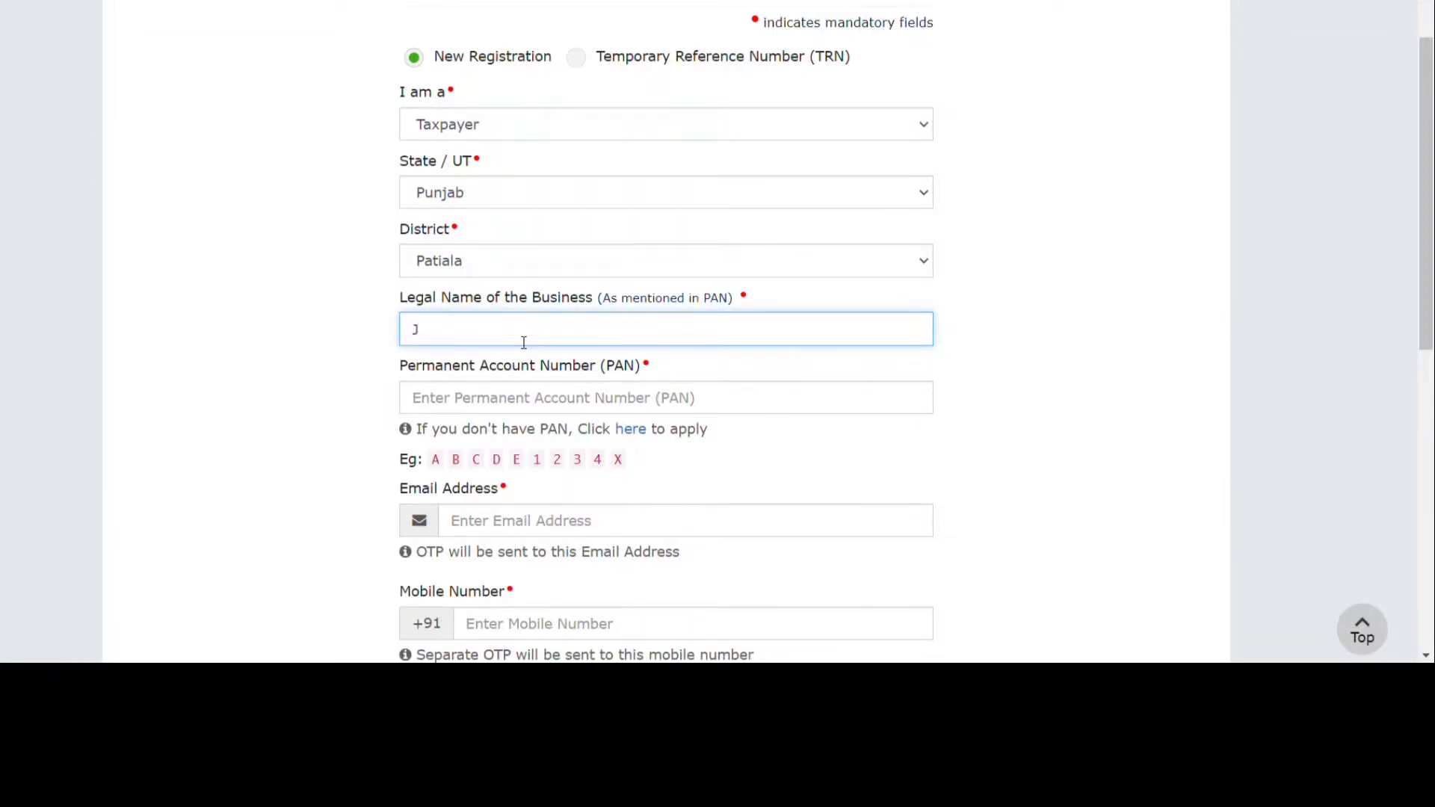
# Enter the business's legal name, its PAN, and begin typing the contact e-mail address.
pyautogui.click(499, 402)
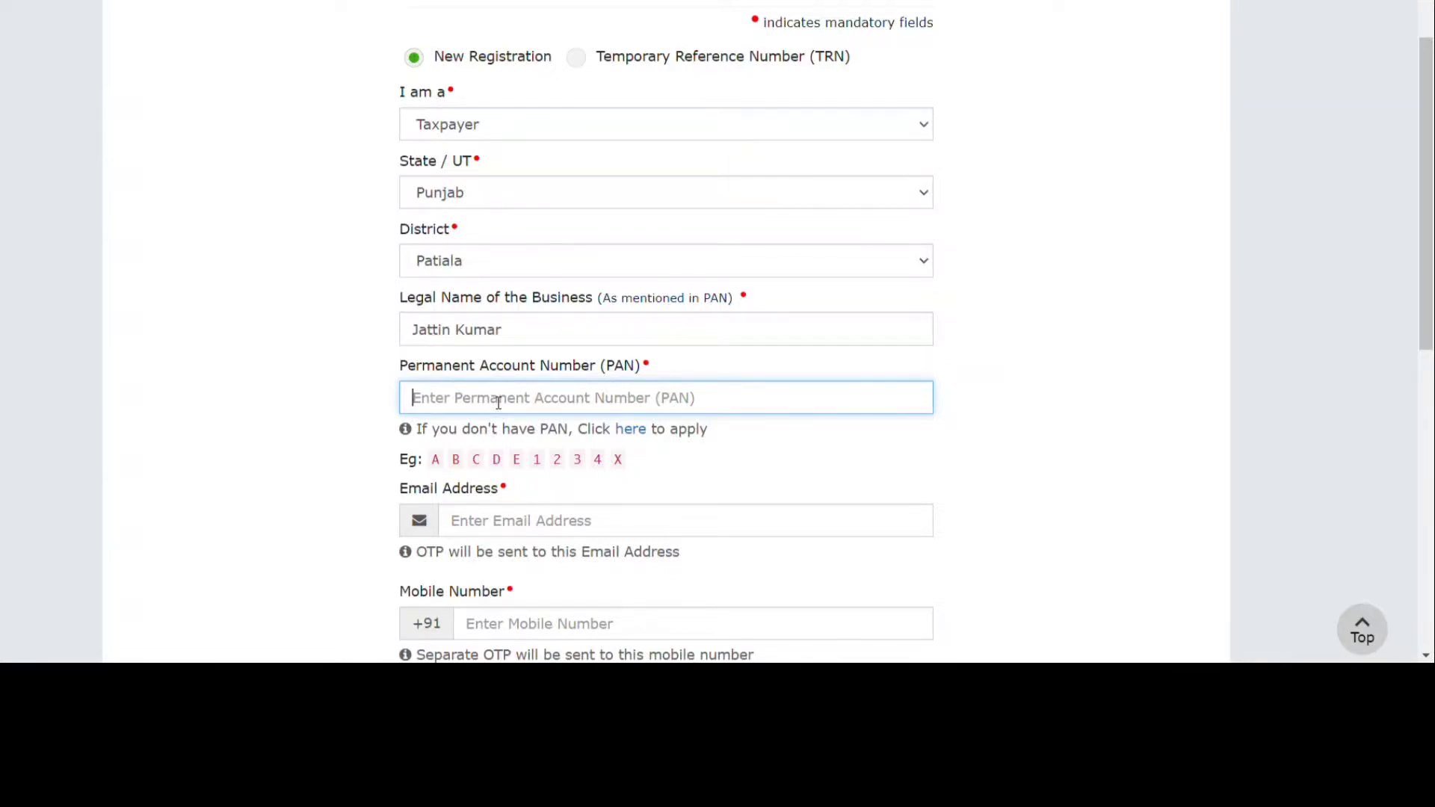
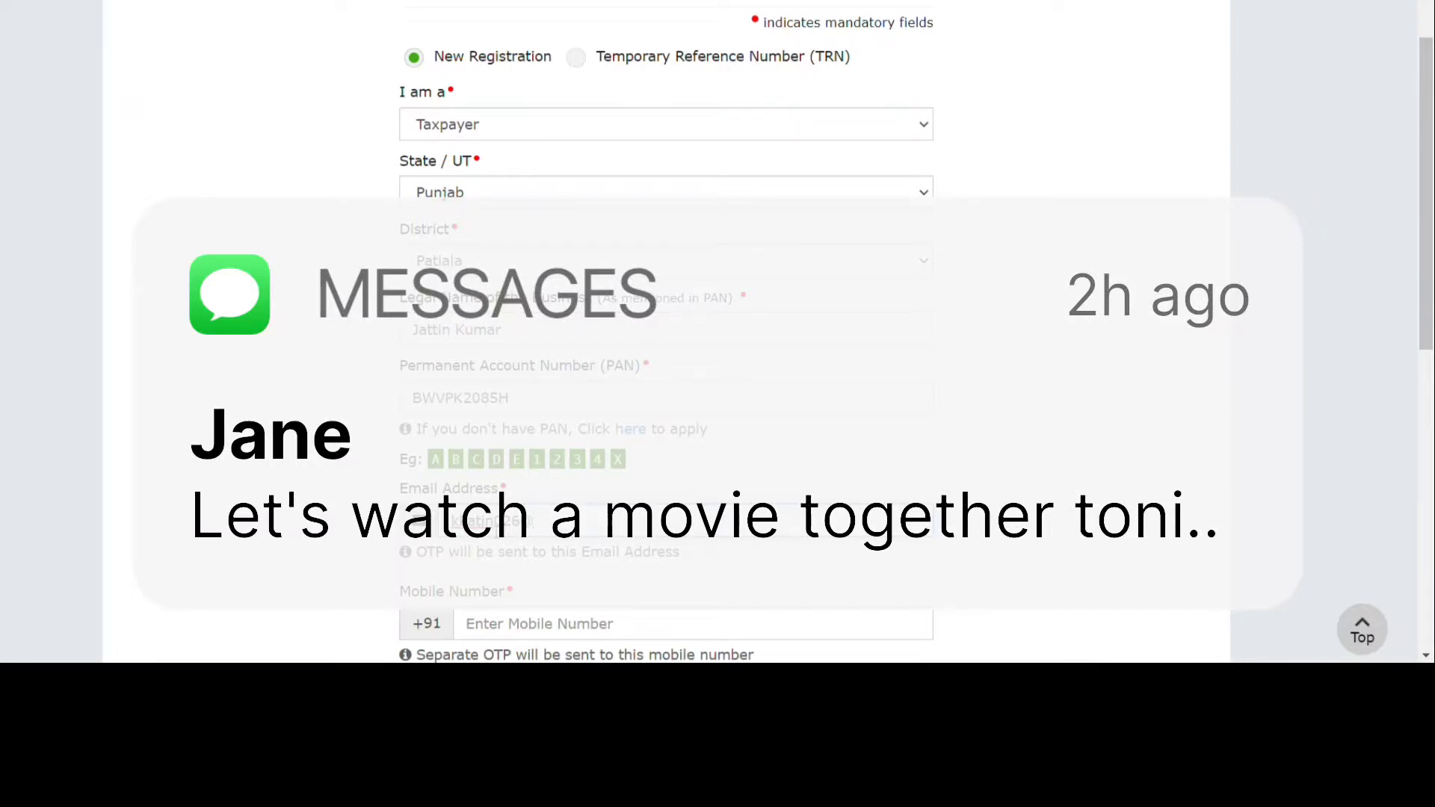
pyautogui.write('d')
pyautogui.write('m')
pyautogui.scroll(-3, 666, 336)
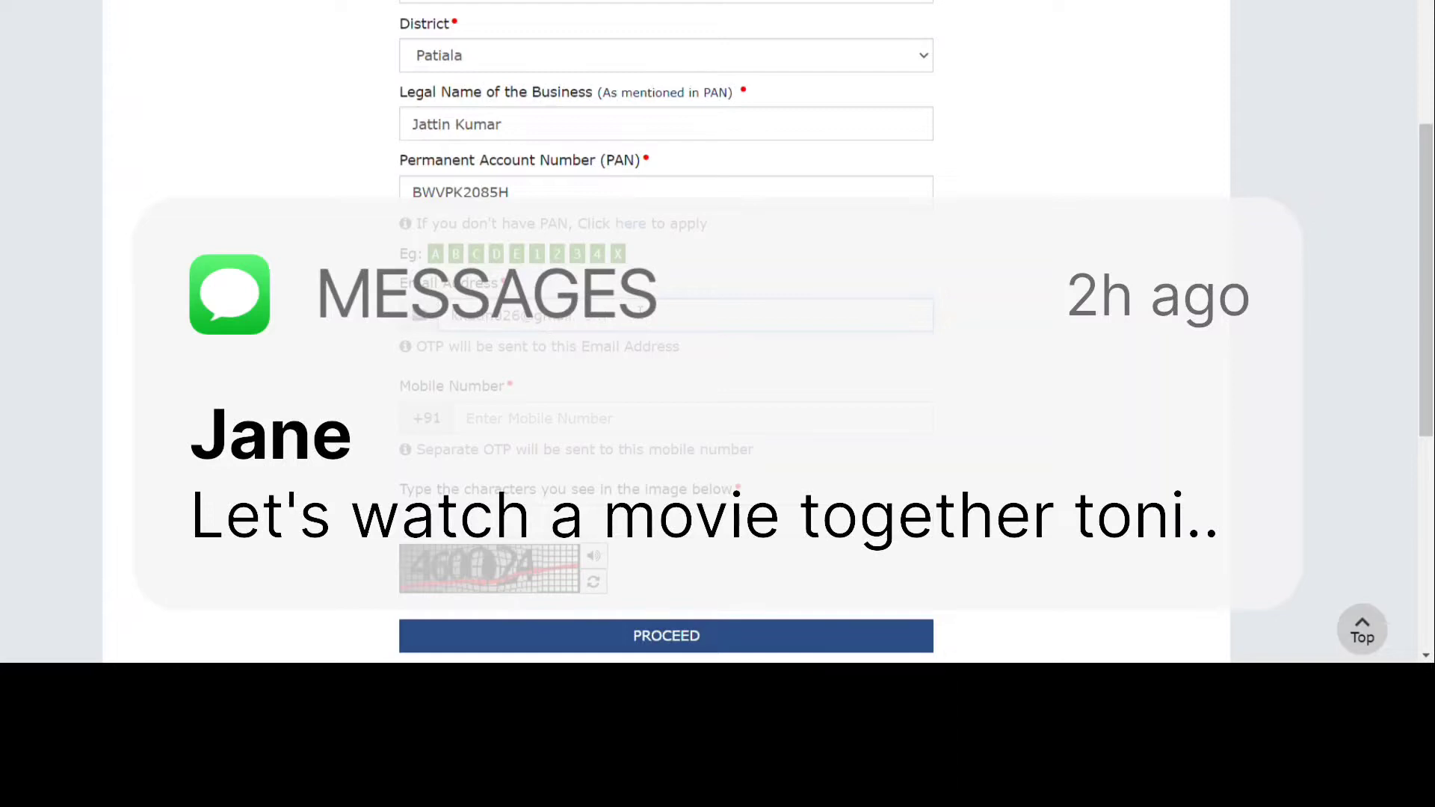
# Correct the e-mail, add the mobile number and captcha, and submit the credentials for OTPs.
pyautogui.press('BackSpace')
pyautogui.press('BackSpace')
pyautogui.press('BackSpace')
pyautogui.press('BackSpace')
pyautogui.press('BackSpace')
pyautogui.press('BackSpace')
pyautogui.press('BackSpace')
pyautogui.press('BackSpace')
pyautogui.write('ma')
pyautogui.write('g')
pyautogui.write('g')
pyautogui.click(501, 534)
pyautogui.write('460024')
pyautogui.scroll(-2, 824, 431)
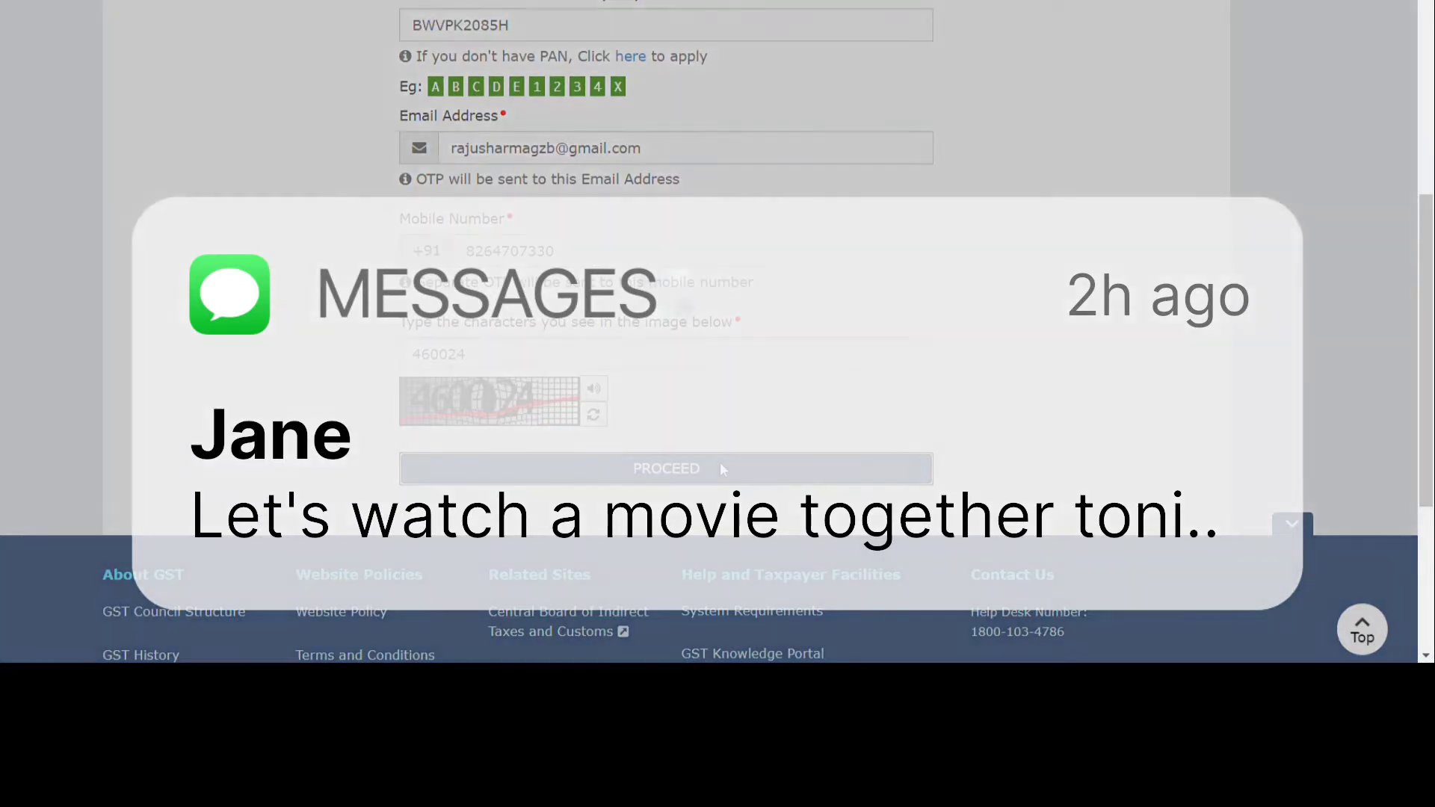
pyautogui.click(723, 465)
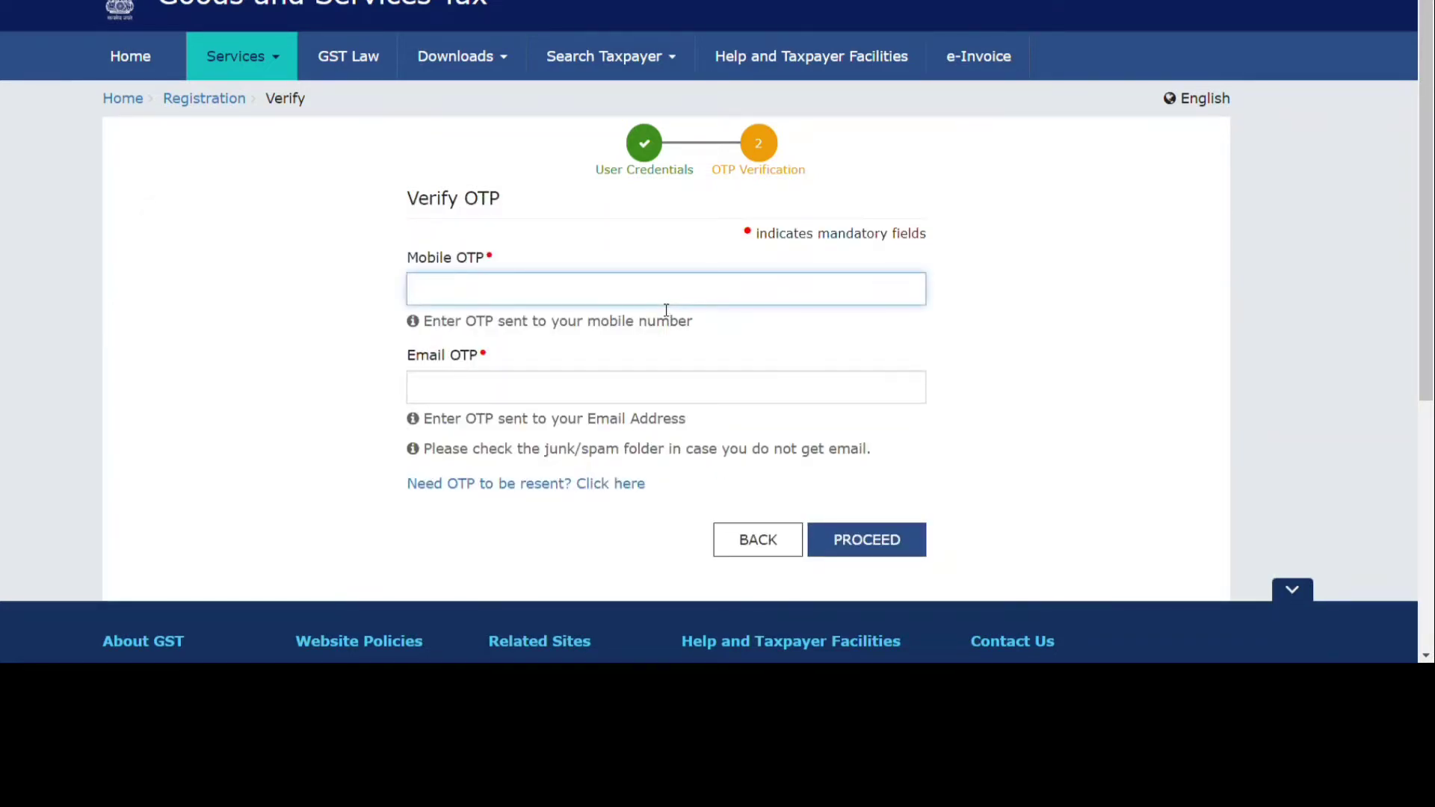
# Enter the mobile OTP and e-mail OTP and submit them to complete Part A.
pyautogui.write('1123456')
pyautogui.click(639, 388)
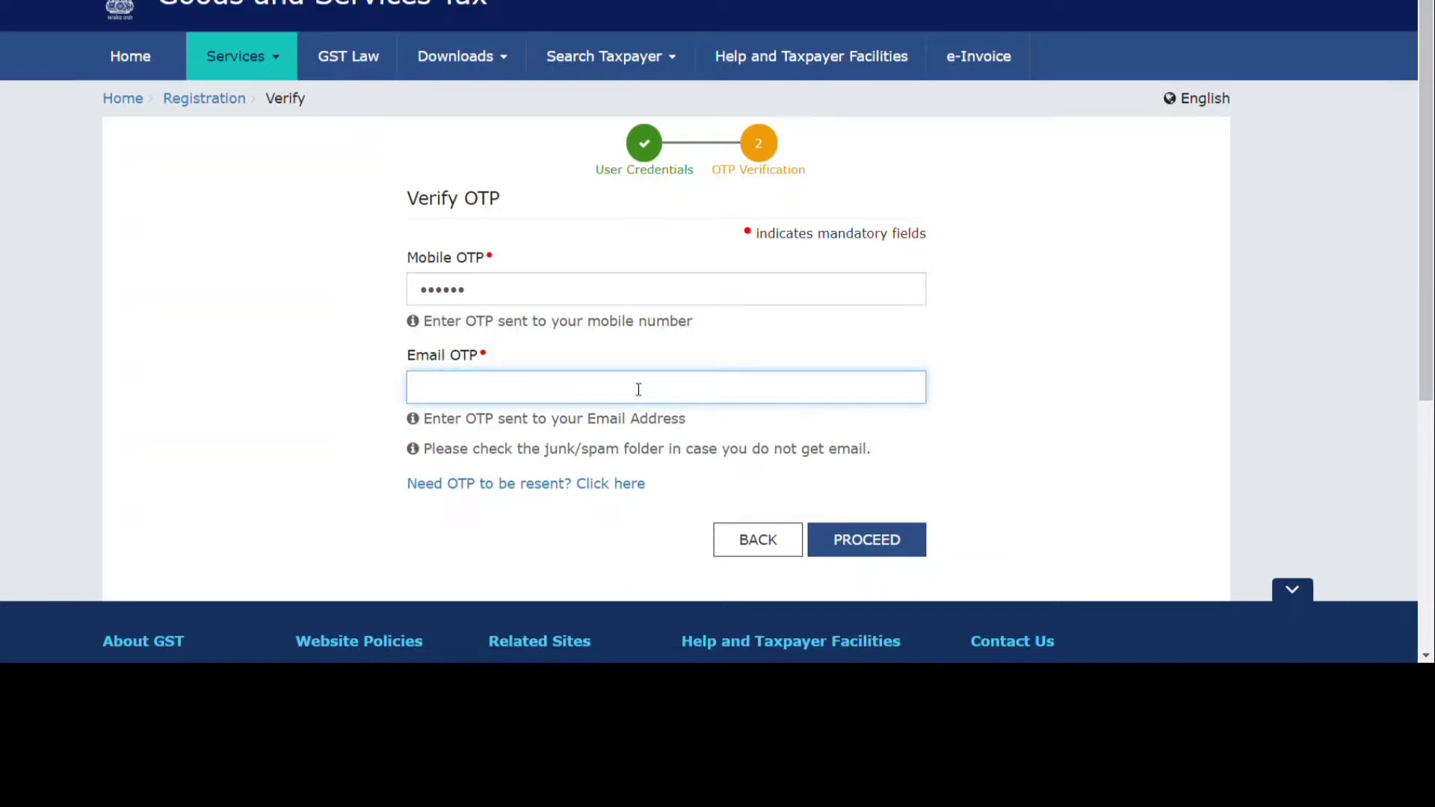
pyautogui.write('••••••')
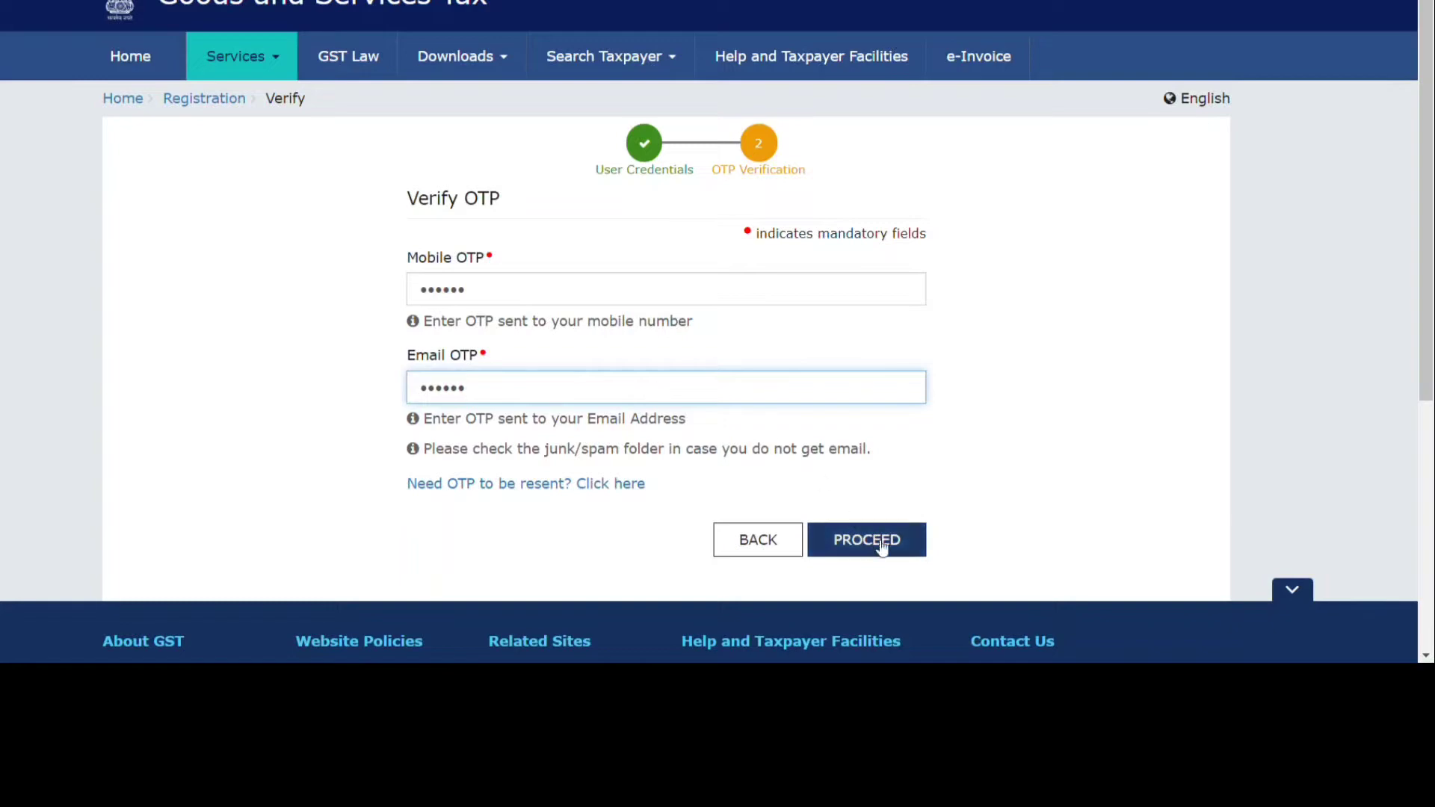
pyautogui.click(881, 547)
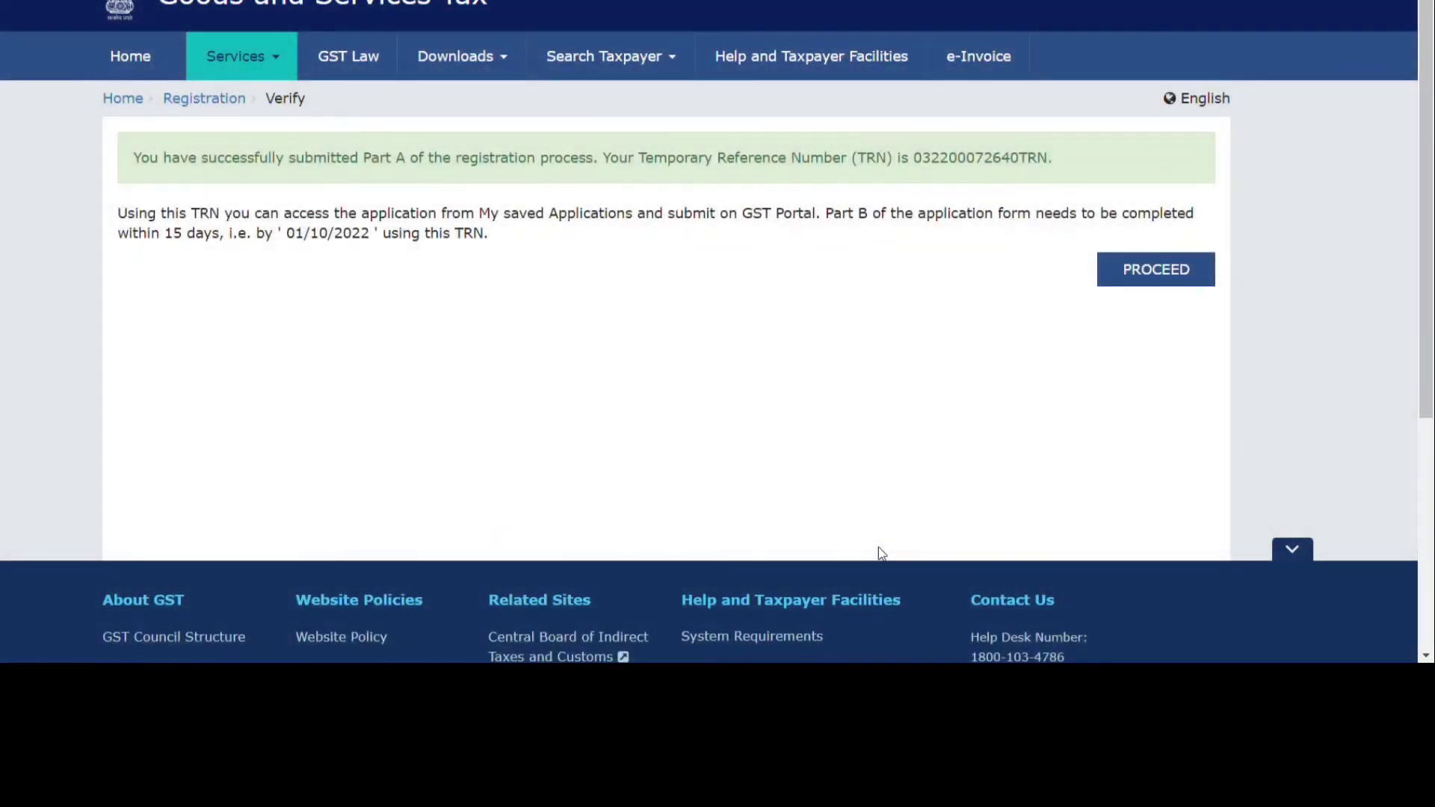
# Log in with the issued Temporary Reference Number and the captcha characters.
pyautogui.click(1144, 275)
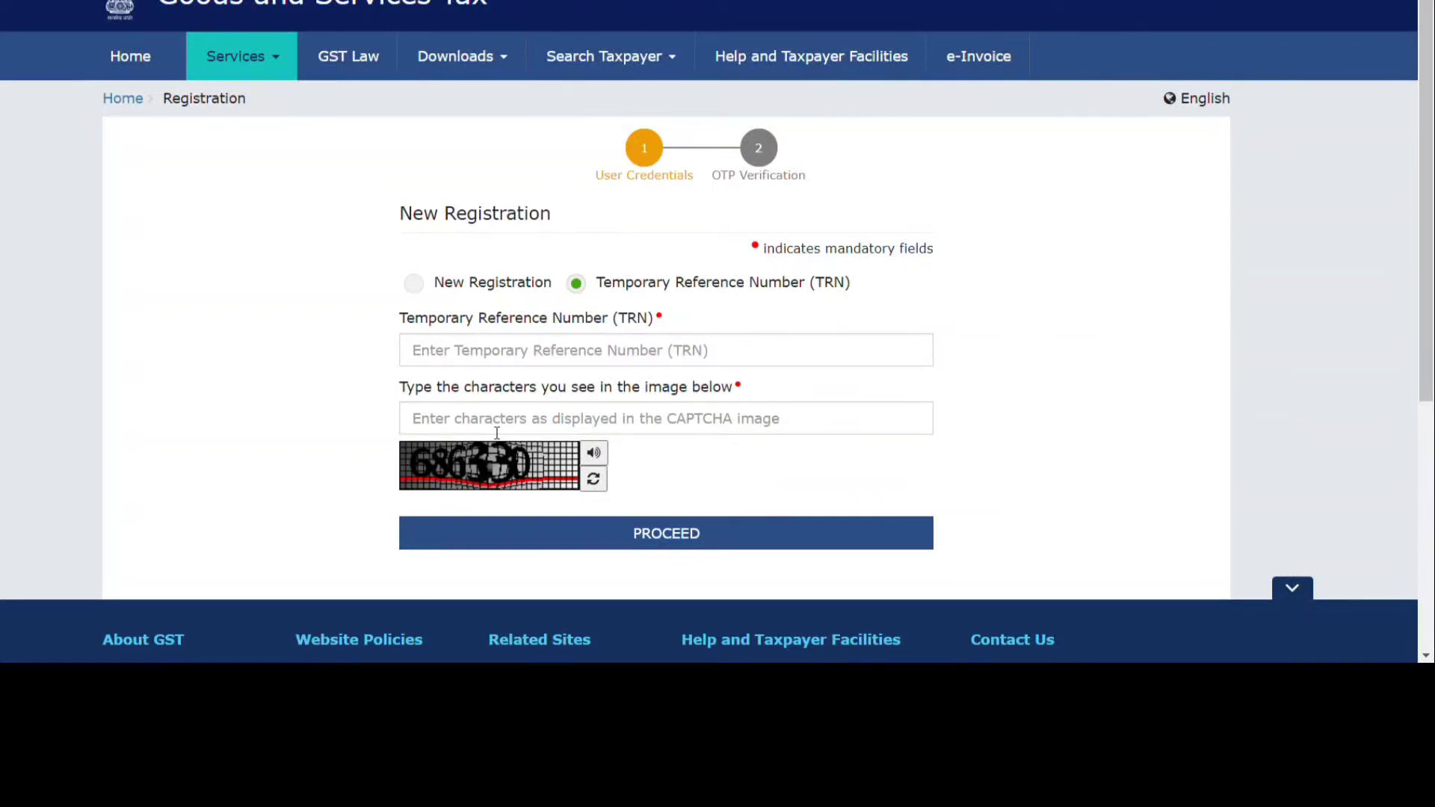
pyautogui.click(477, 359)
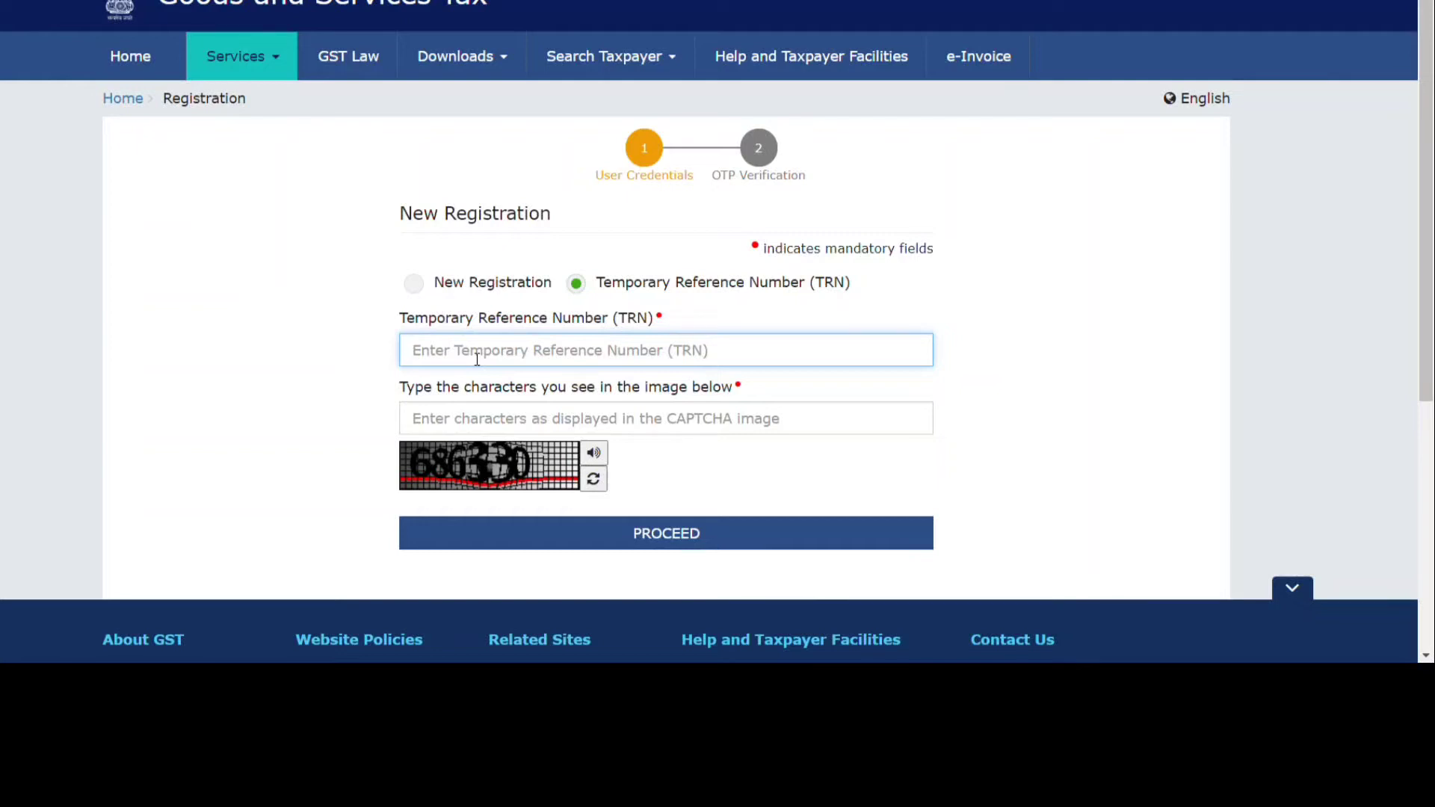
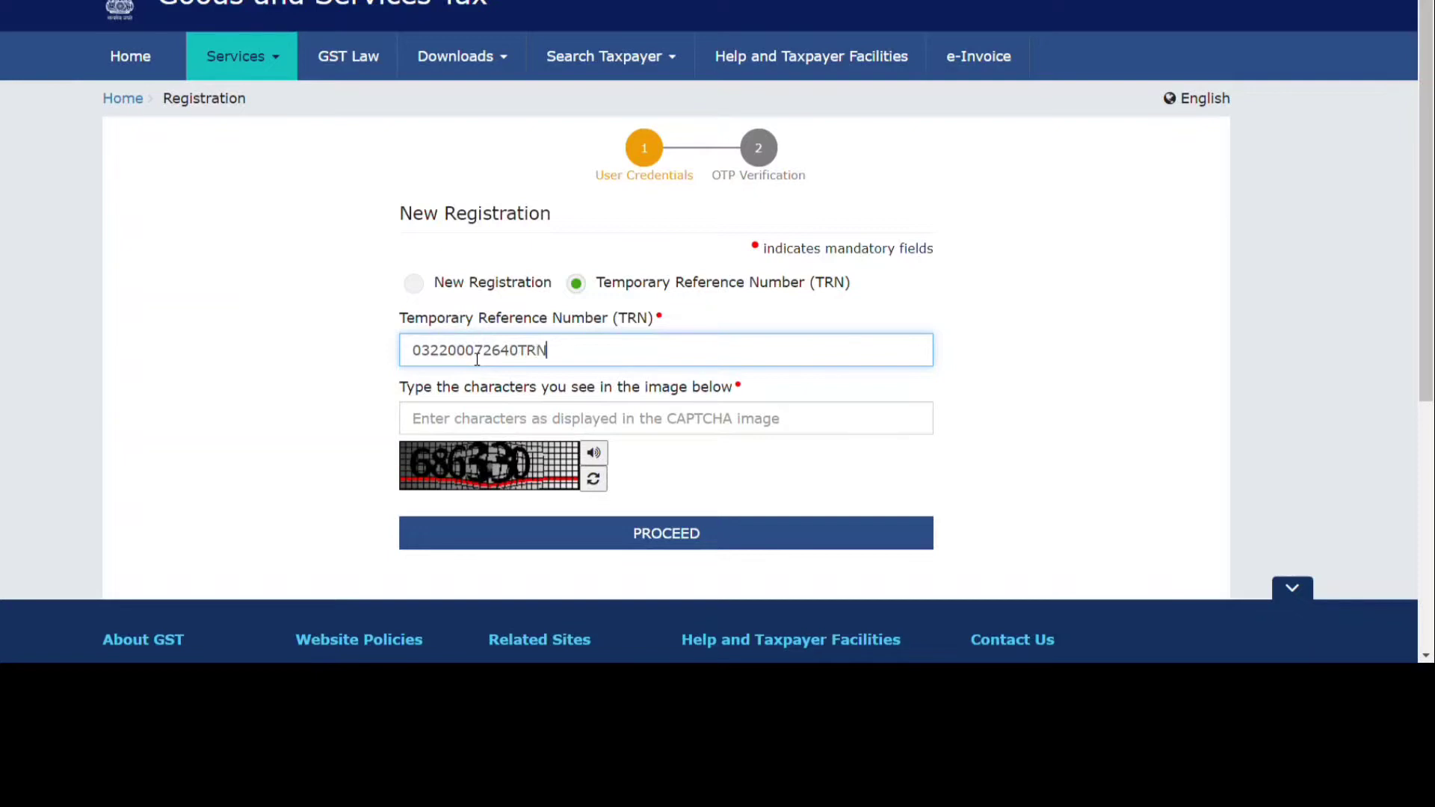
pyautogui.click(456, 431)
pyautogui.write('686330')
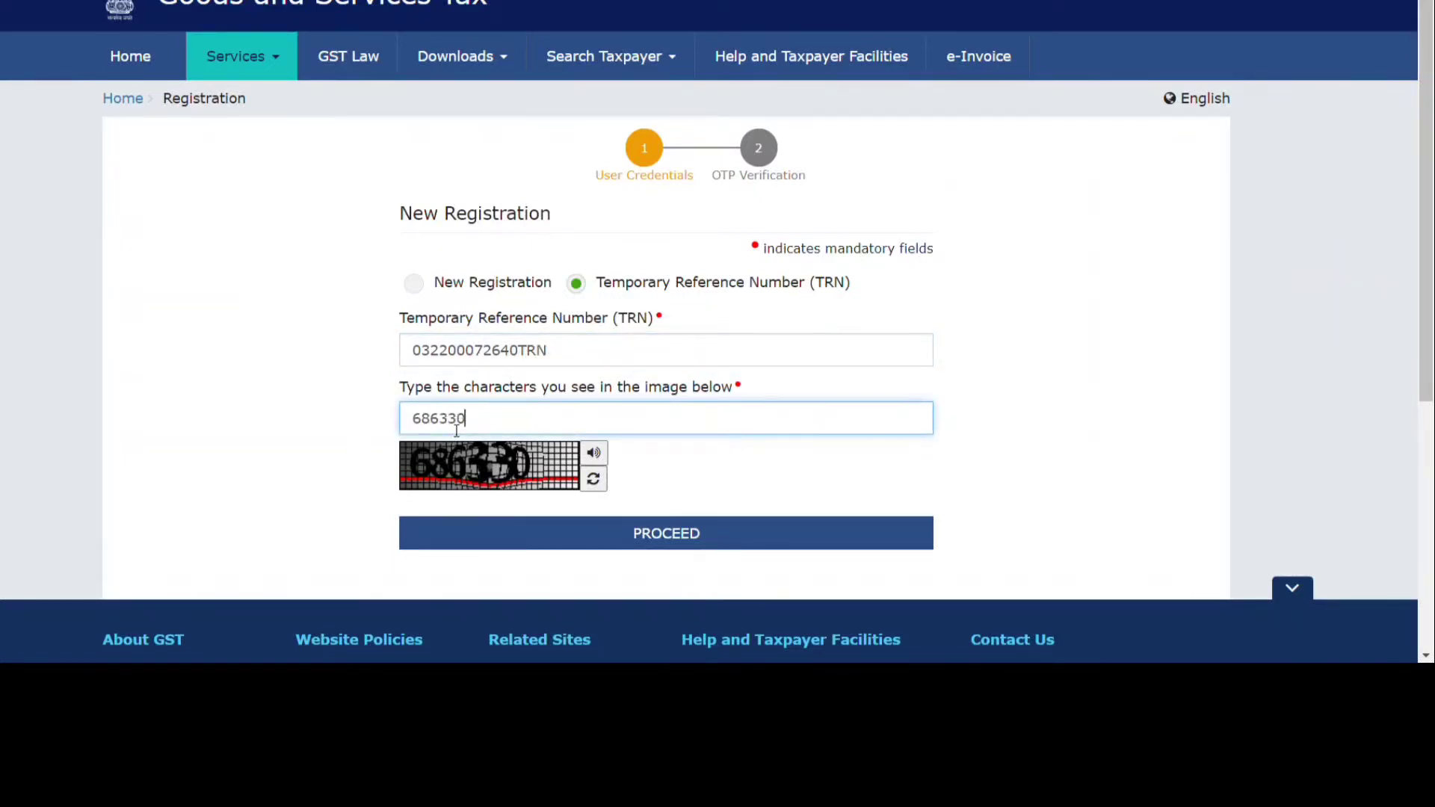
pyautogui.click(622, 535)
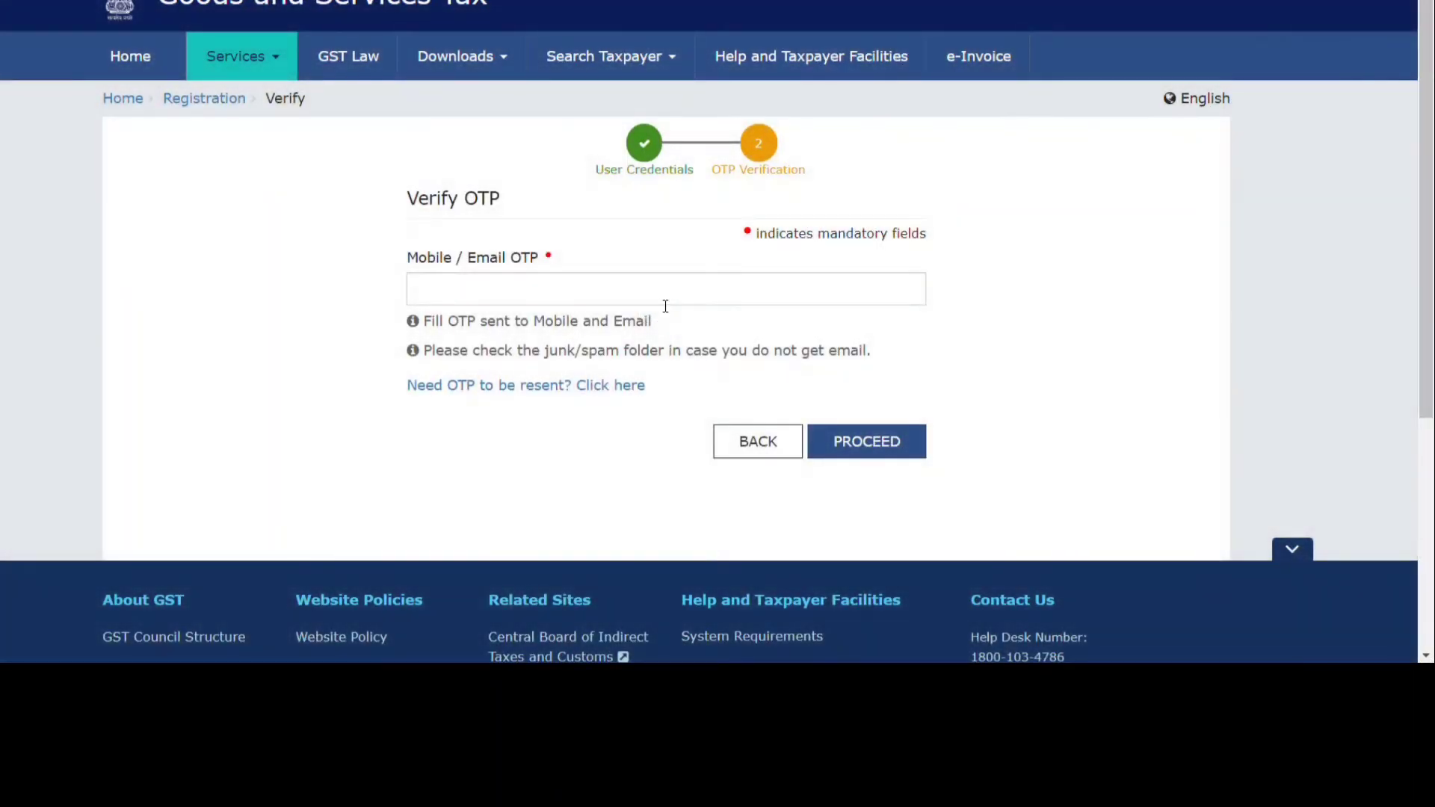
# Verify the login OTP and open the saved REG-01 draft for editing.
pyautogui.click(665, 306)
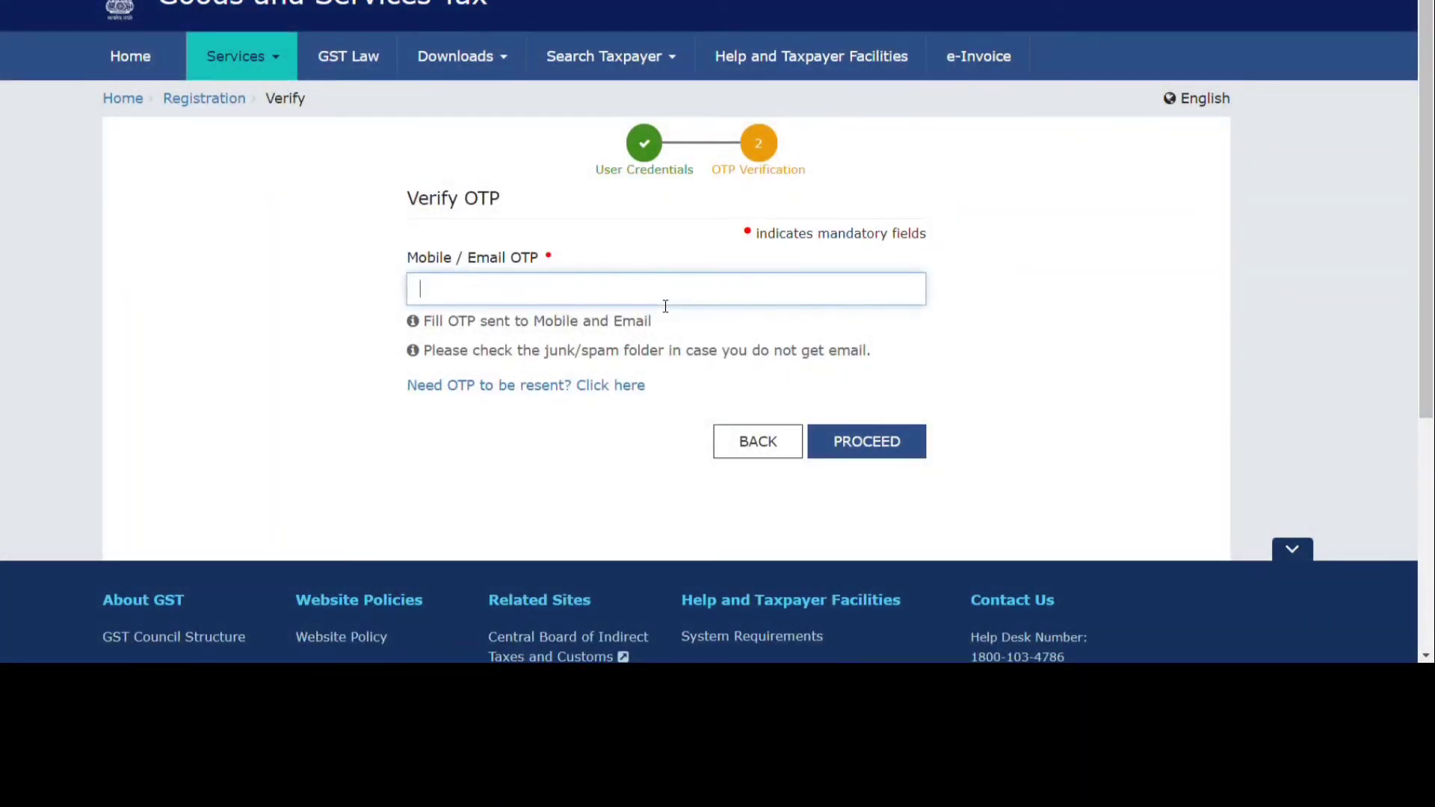
pyautogui.write('••••••')
pyautogui.click(866, 452)
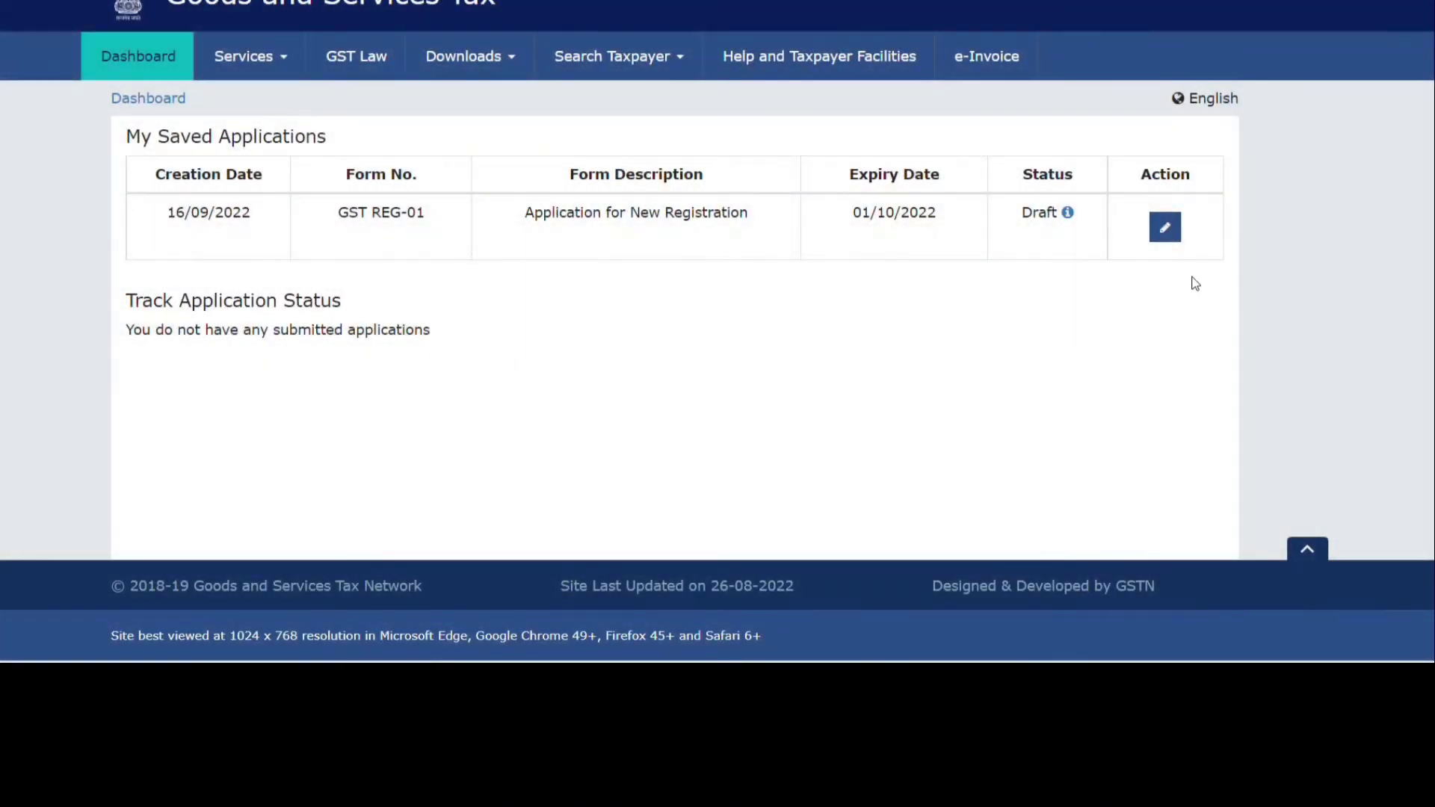
pyautogui.click(1165, 227)
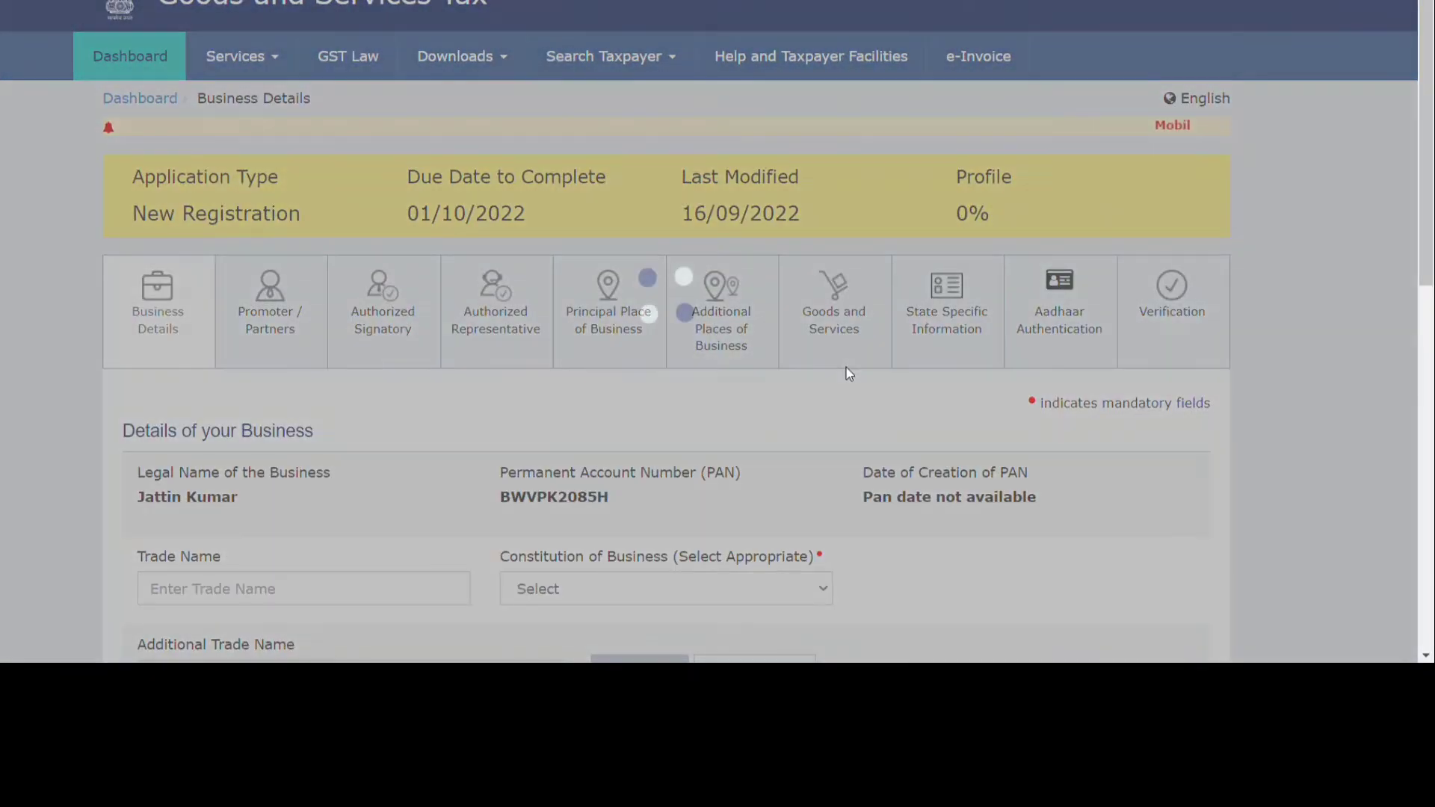
# Enter trade name 'laxmi enterprise' and choose Proprietorship as the constitution of business.
pyautogui.scroll(-3, 850, 373)
pyautogui.scroll(-2, 850, 374)
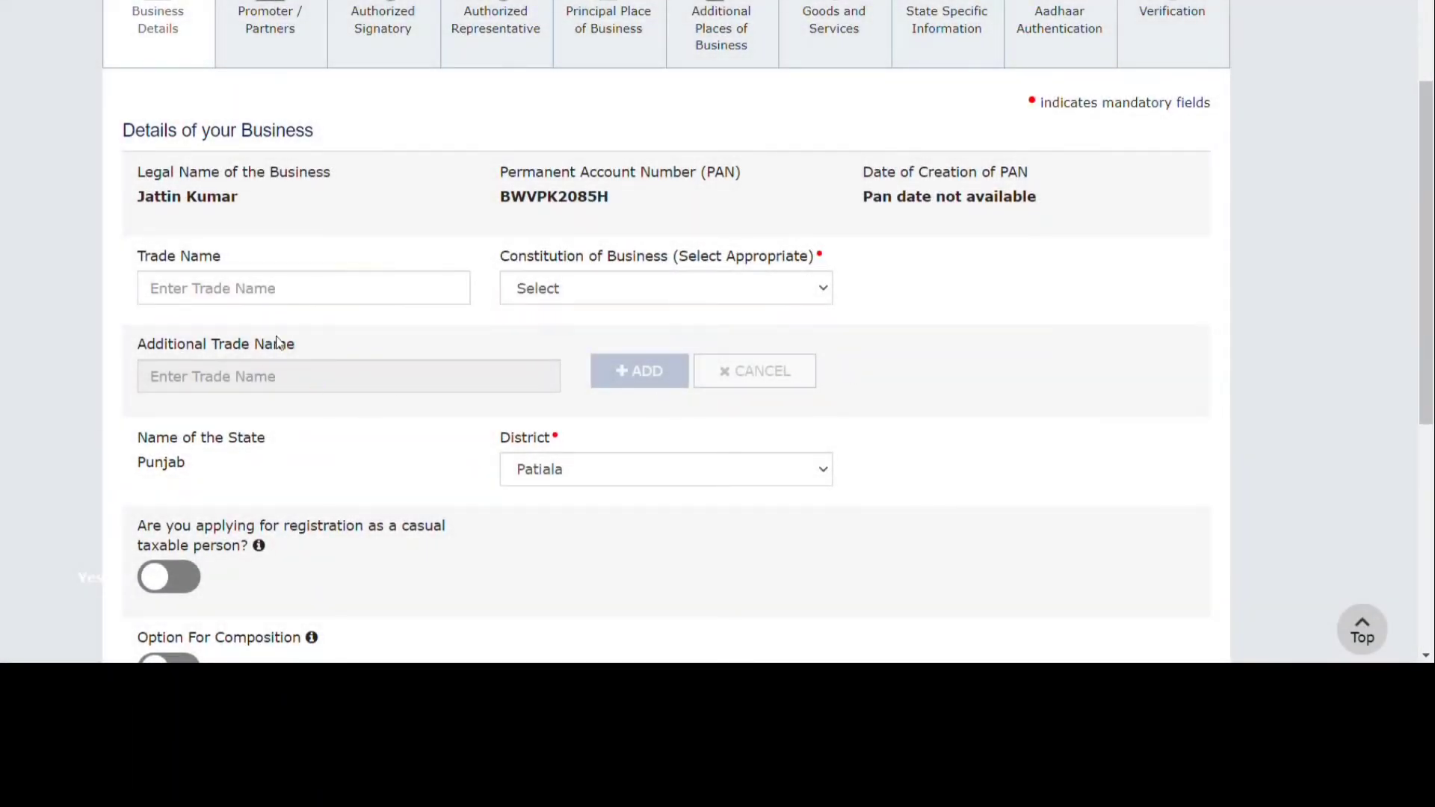
pyautogui.click(273, 289)
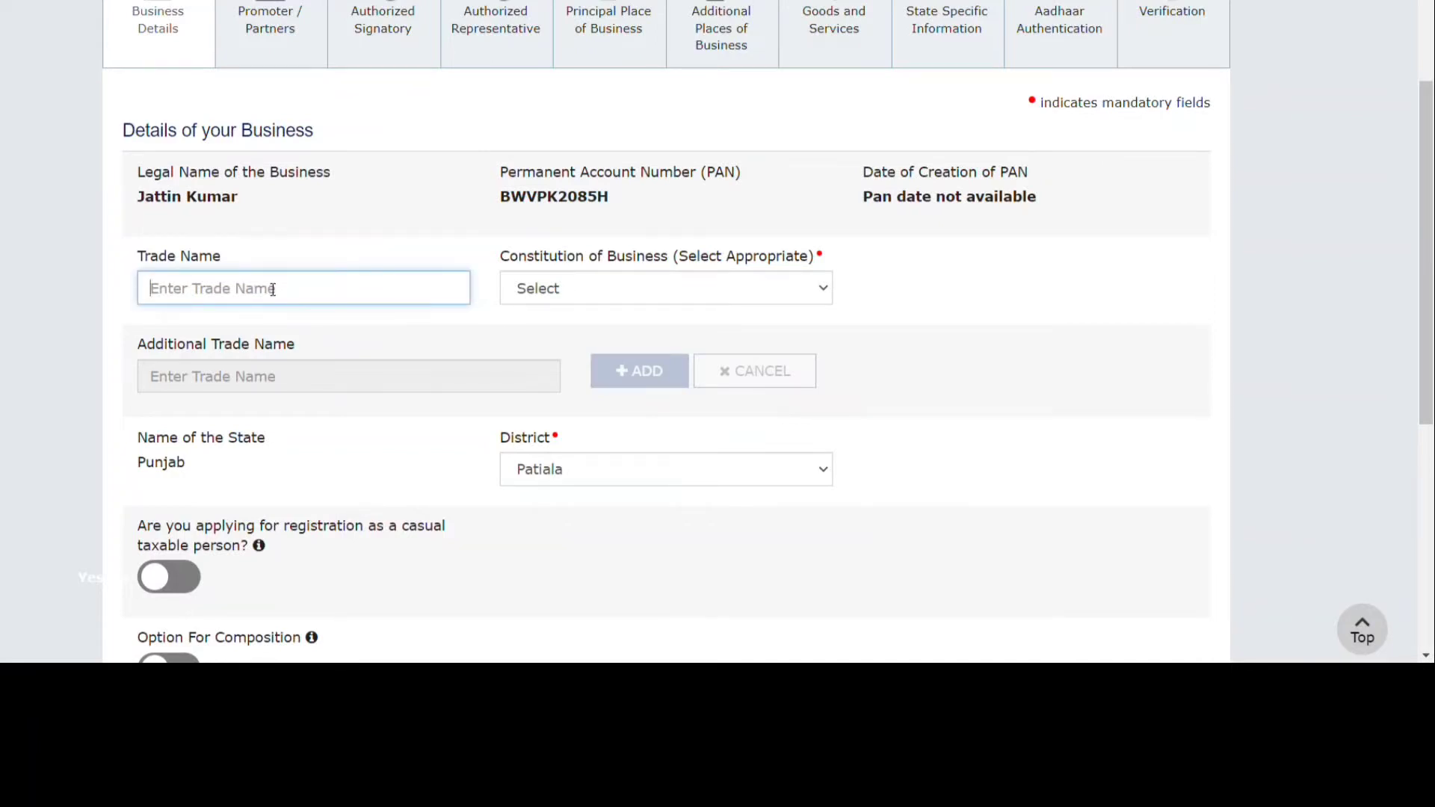
pyautogui.write('laxmi ')
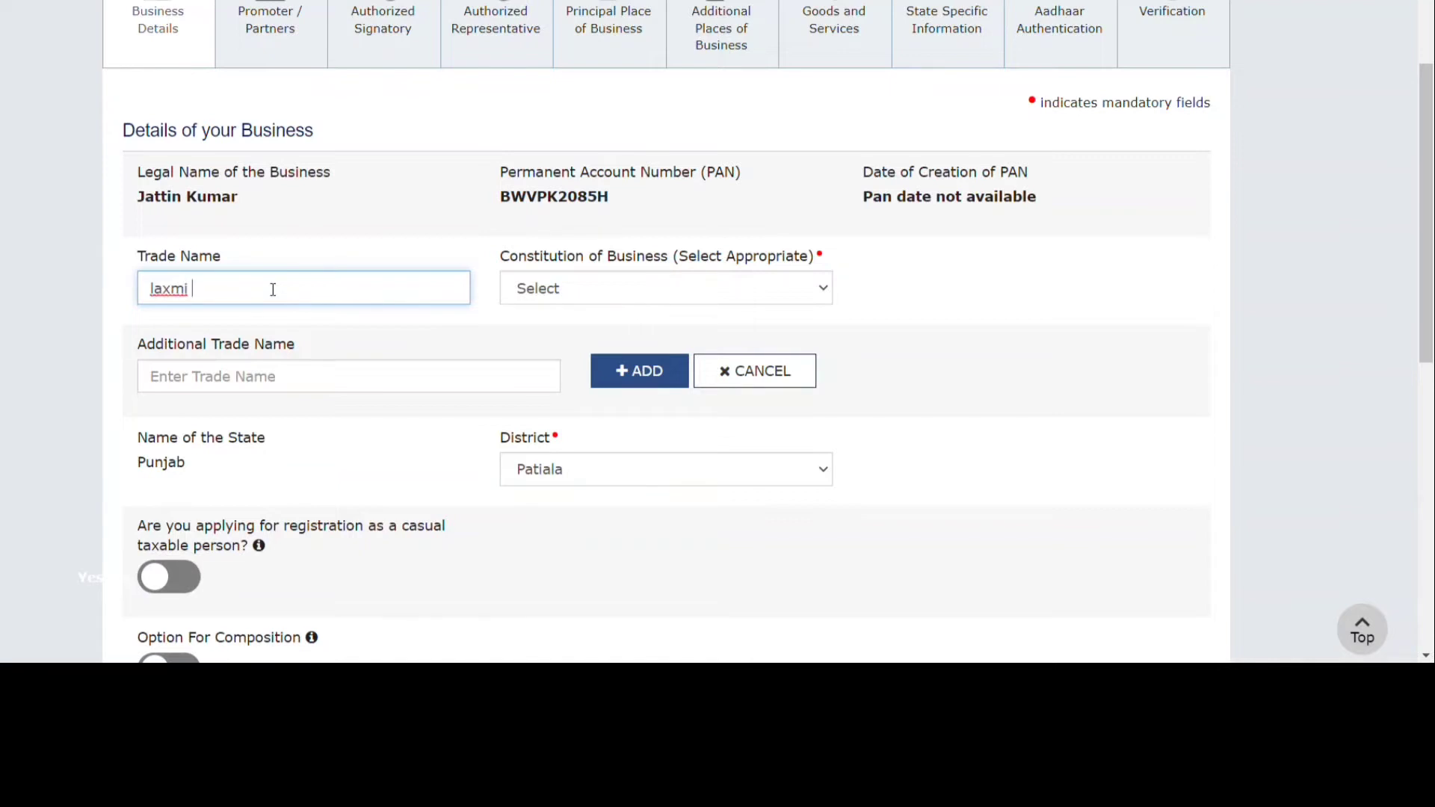
pyautogui.write('enterprise')
pyautogui.click(537, 302)
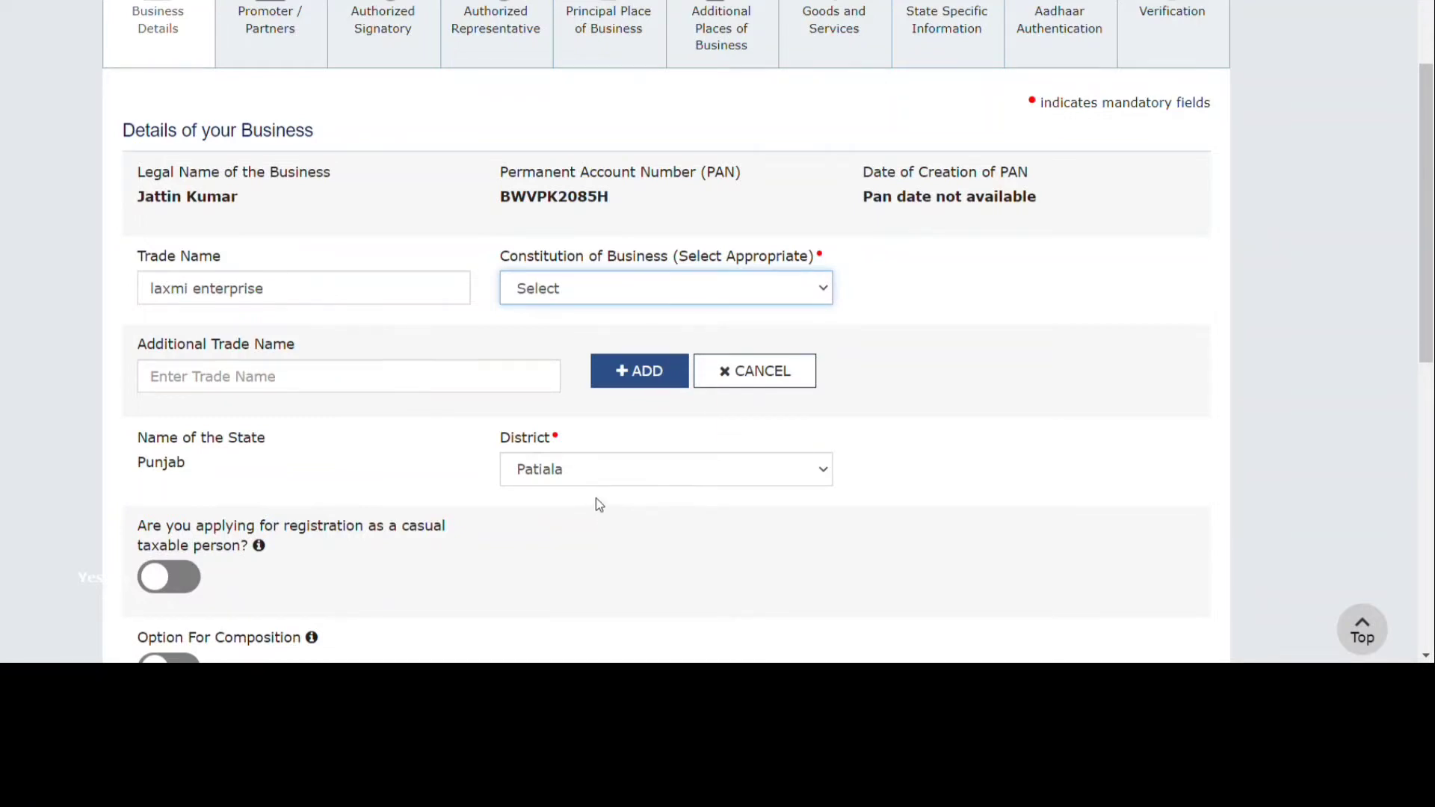
pyautogui.press('p')
pyautogui.press('r')
pyautogui.press('o')
# Choose Voluntary Basis as the reason to obtain registration.
pyautogui.scroll(-3, 323, 408)
pyautogui.scroll(-6, 607, 351)
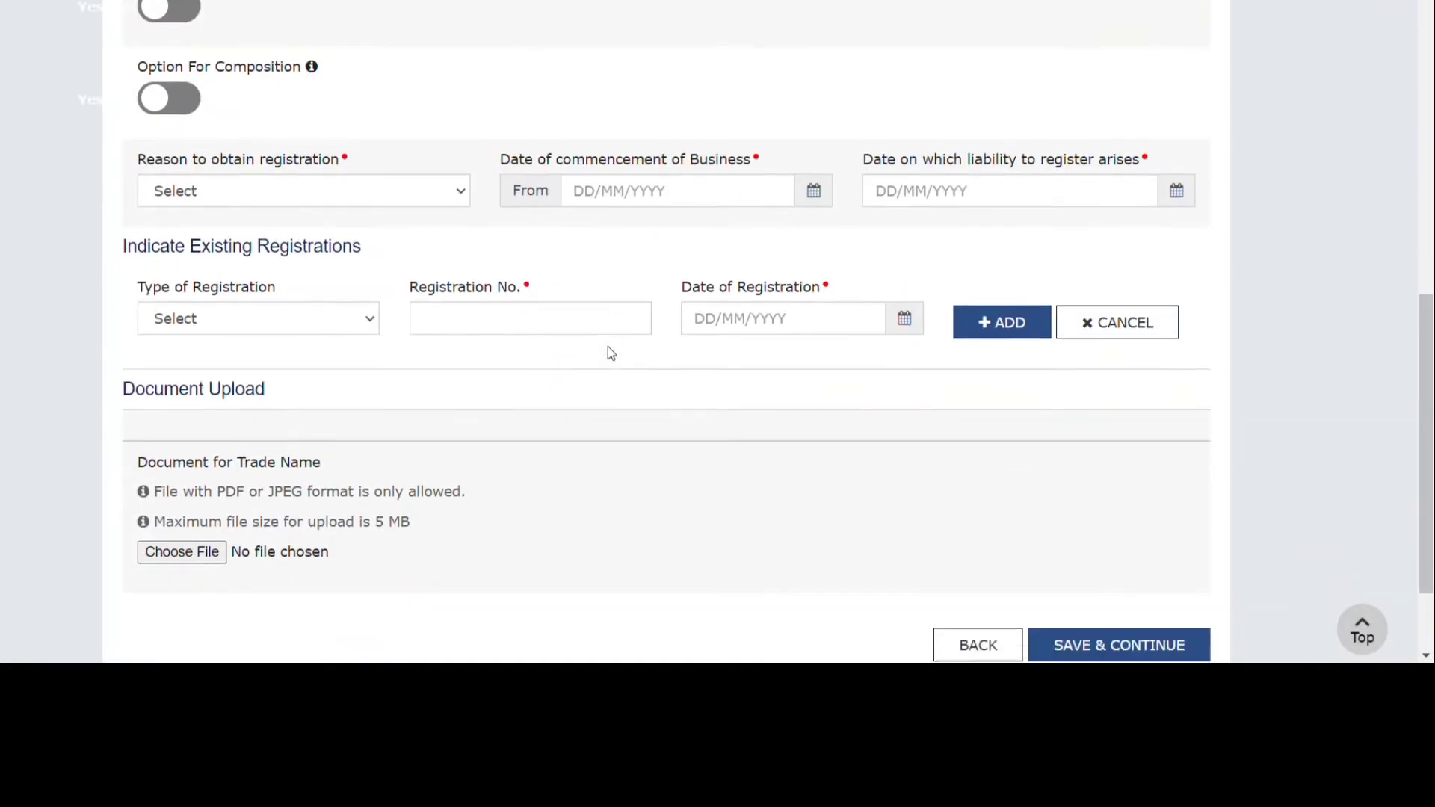
pyautogui.scroll(2, 518, 366)
pyautogui.scroll(1, 408, 325)
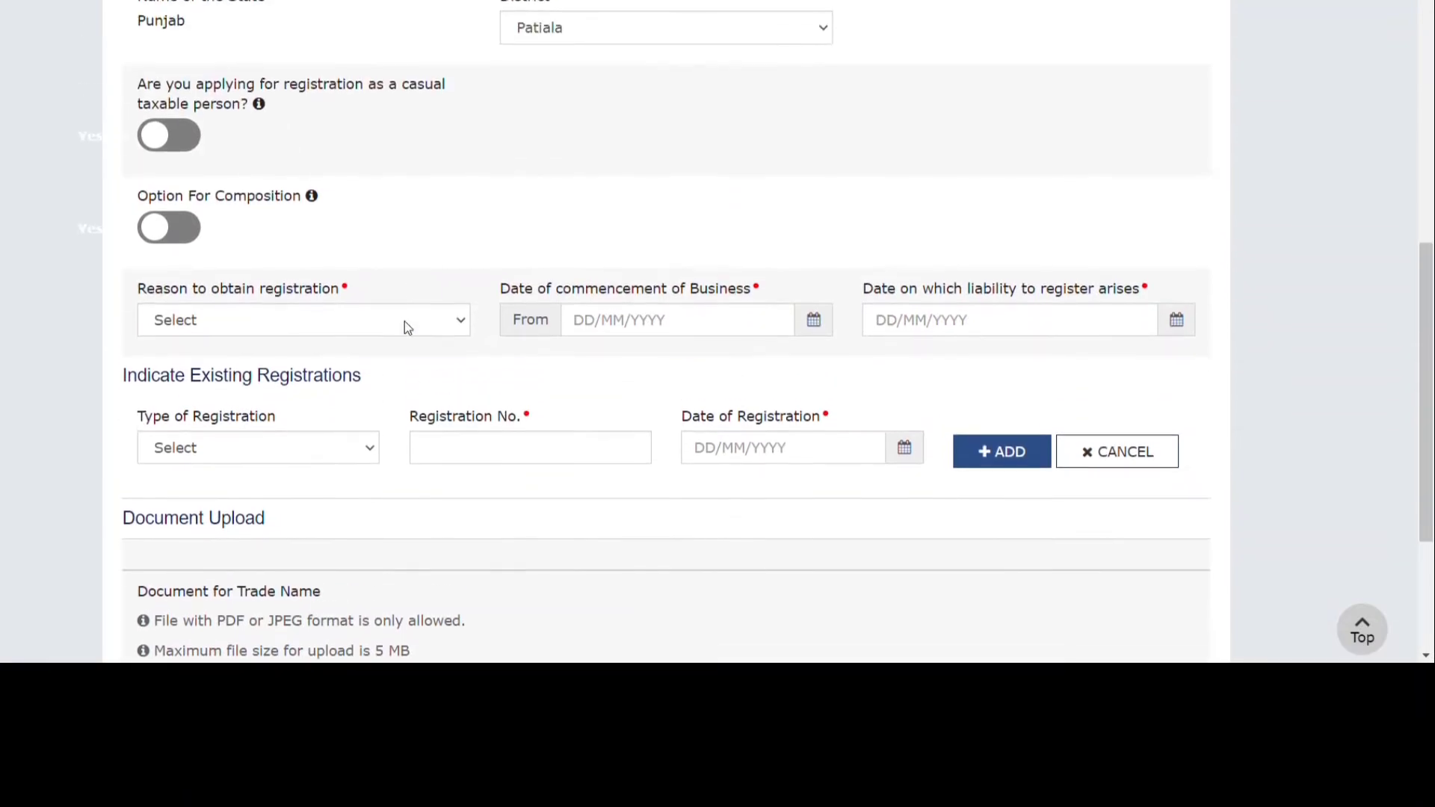
pyautogui.click(305, 333)
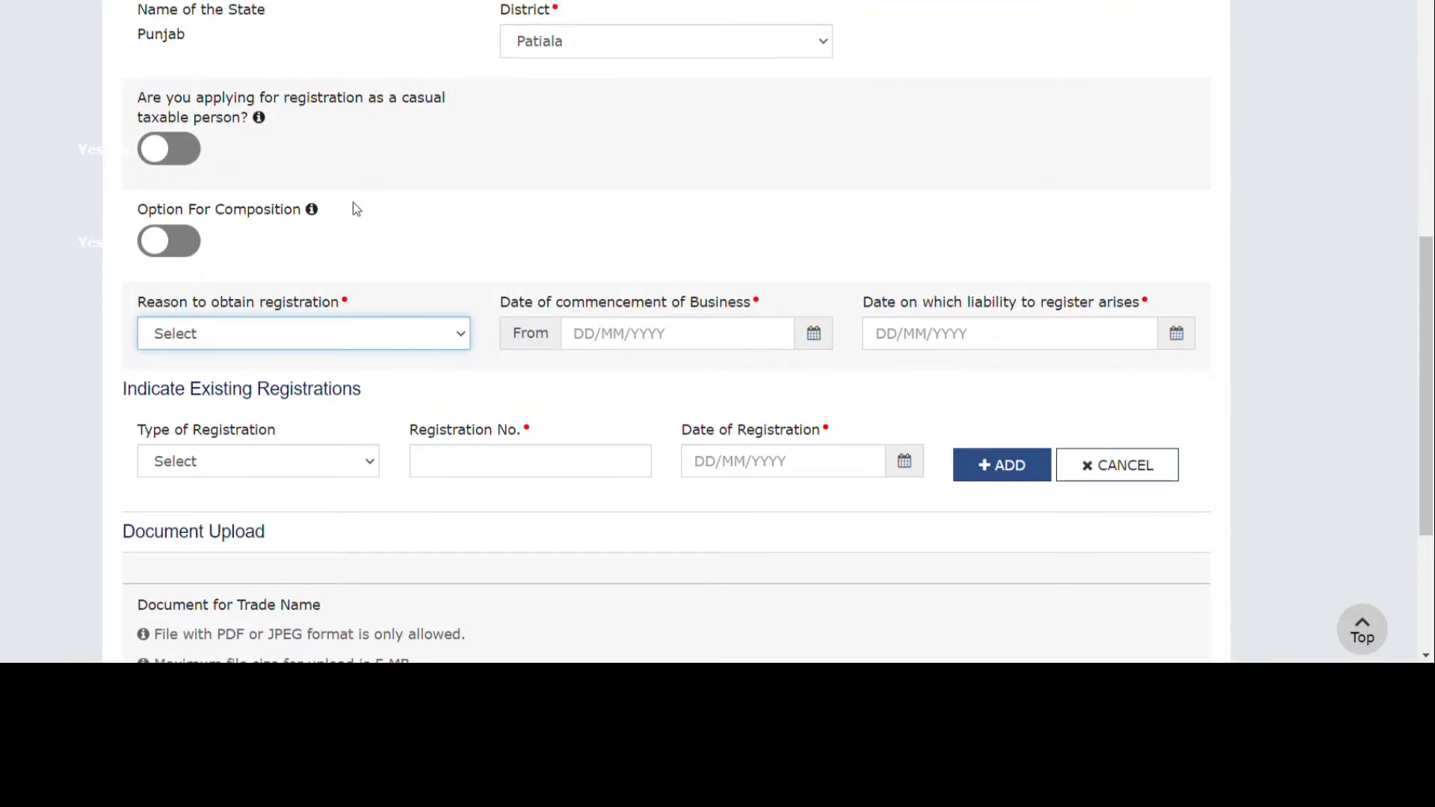
pyautogui.press('v')
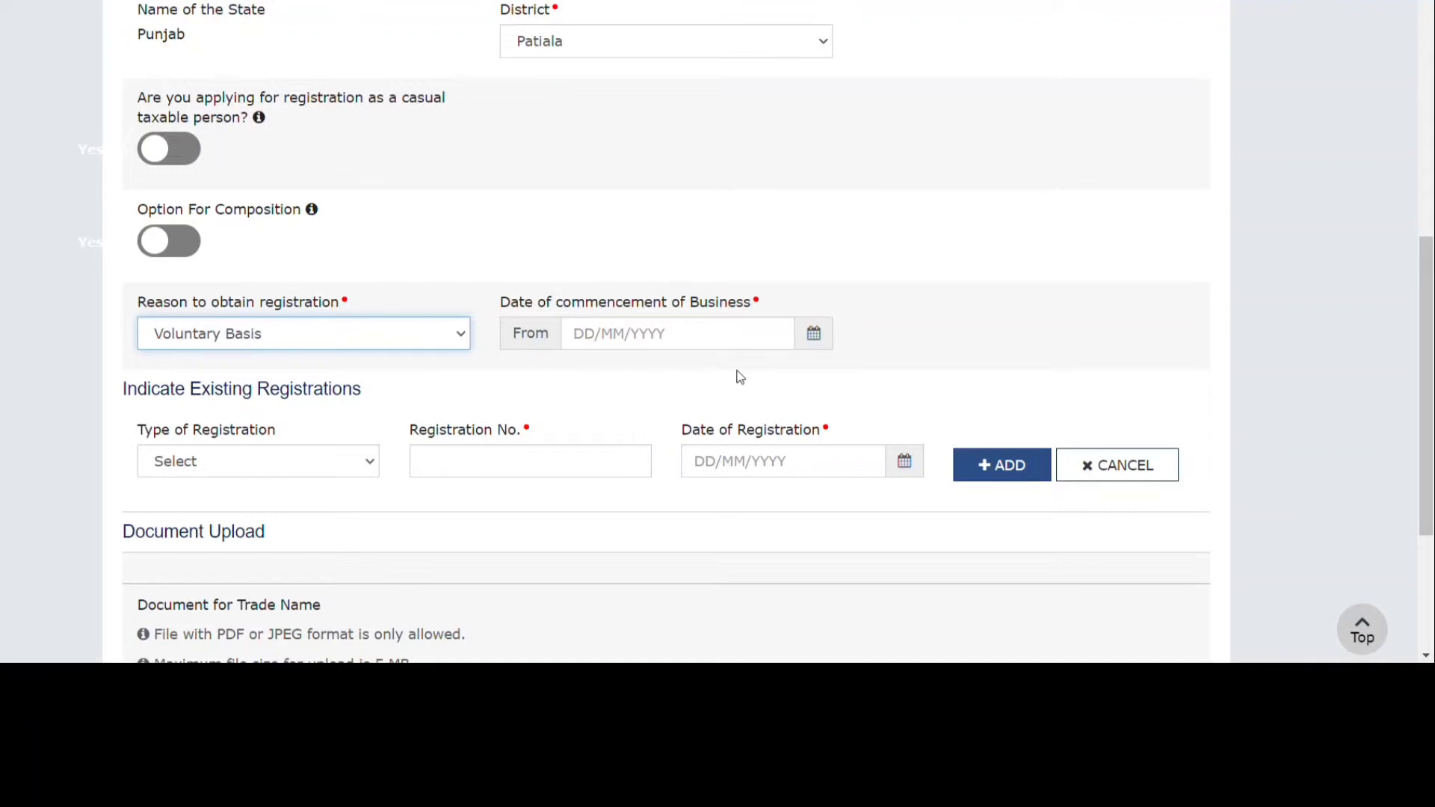
# Set the date of commencement of business to 16/09/2022 using the calendar.
pyautogui.click(813, 333)
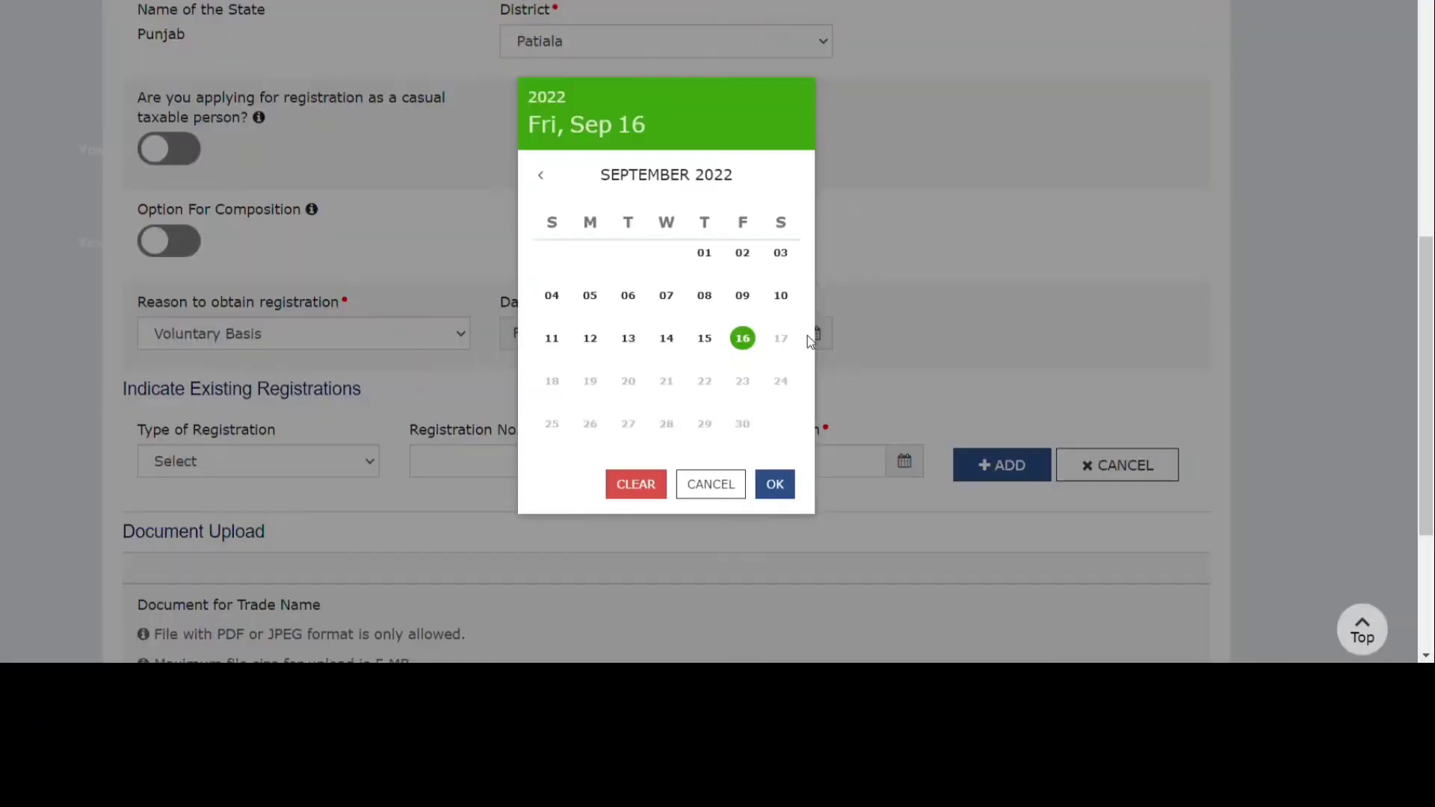
pyautogui.click(742, 338)
pyautogui.click(880, 380)
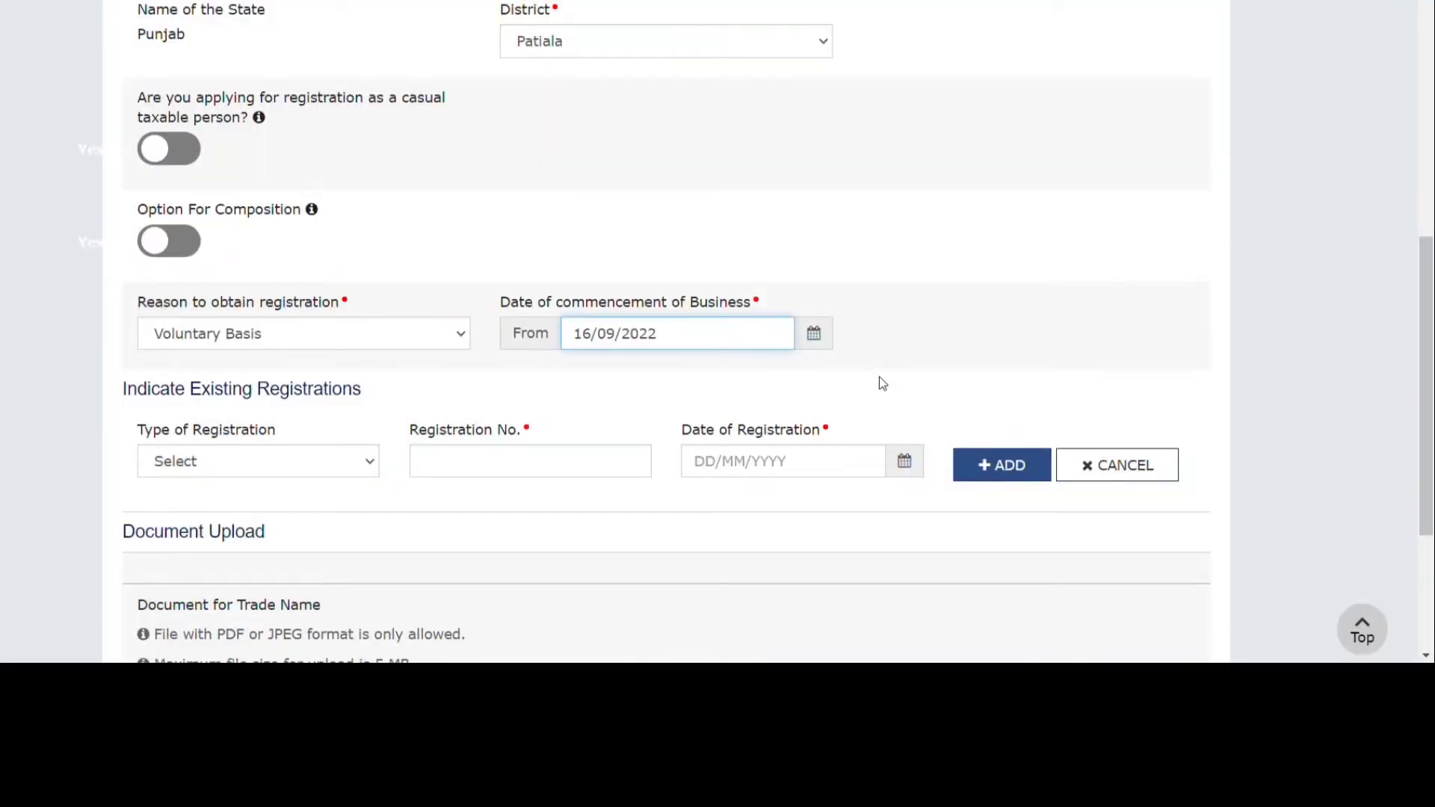
pyautogui.scroll(-1, 880, 380)
pyautogui.scroll(-2, 879, 377)
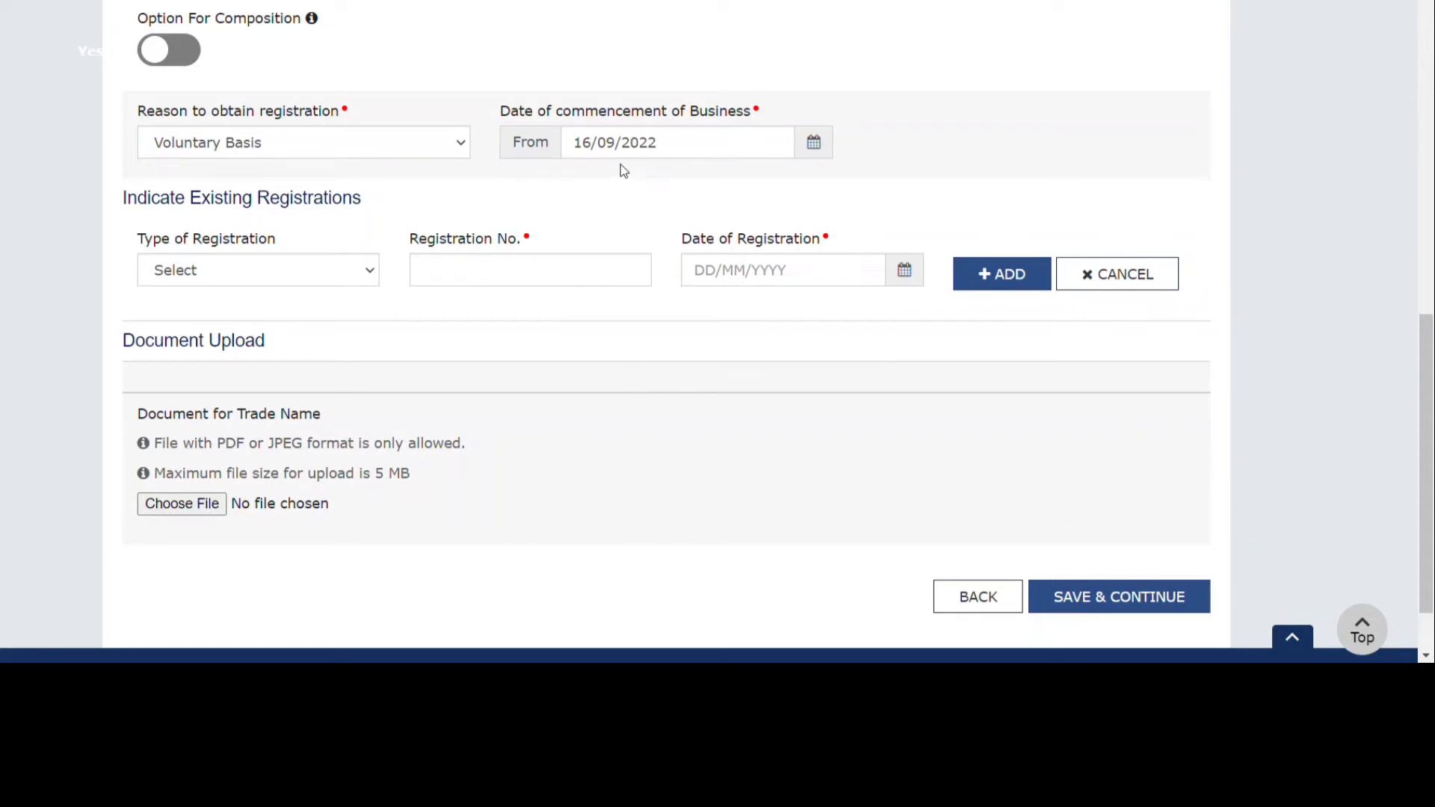
pyautogui.click(349, 277)
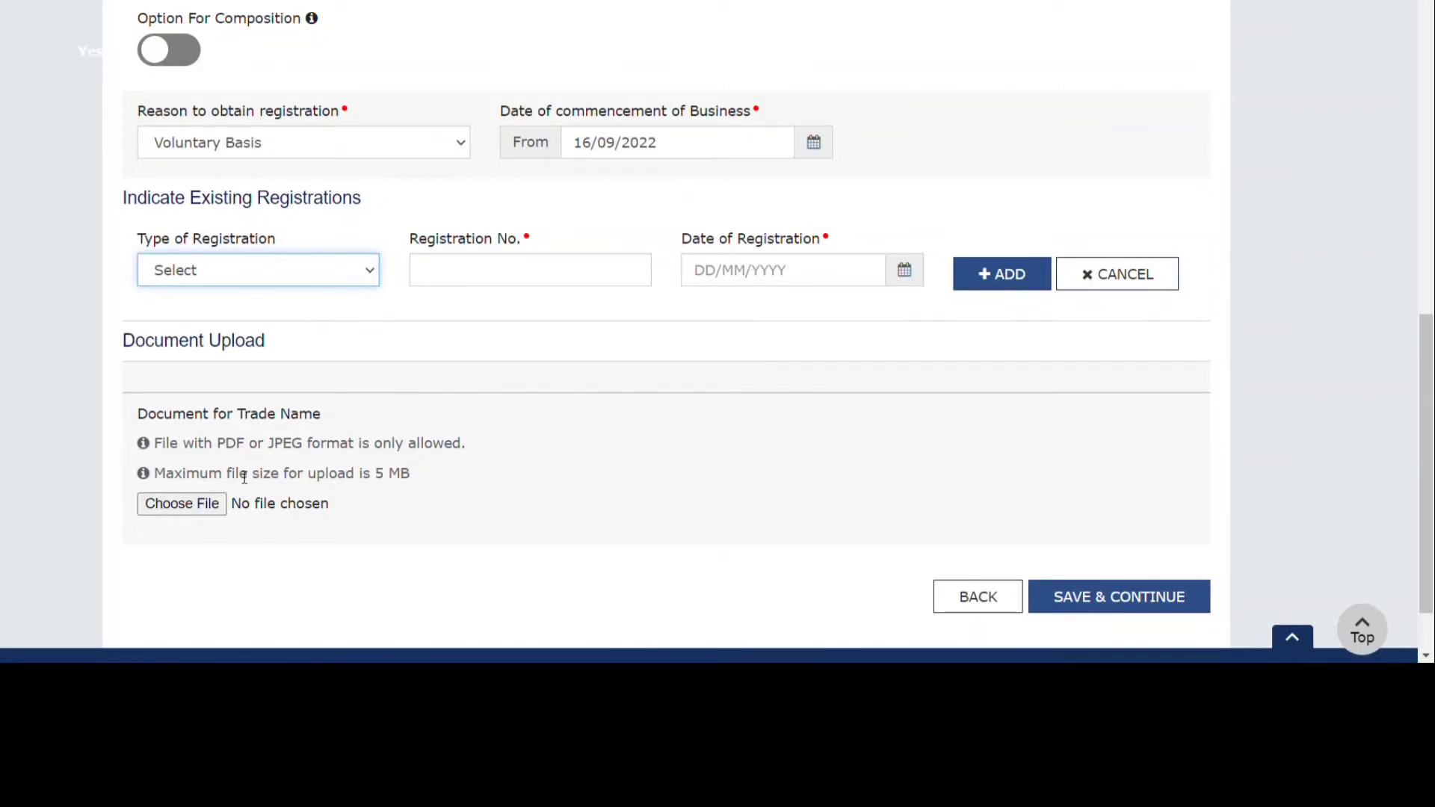
pyautogui.scroll(-1, 202, 456)
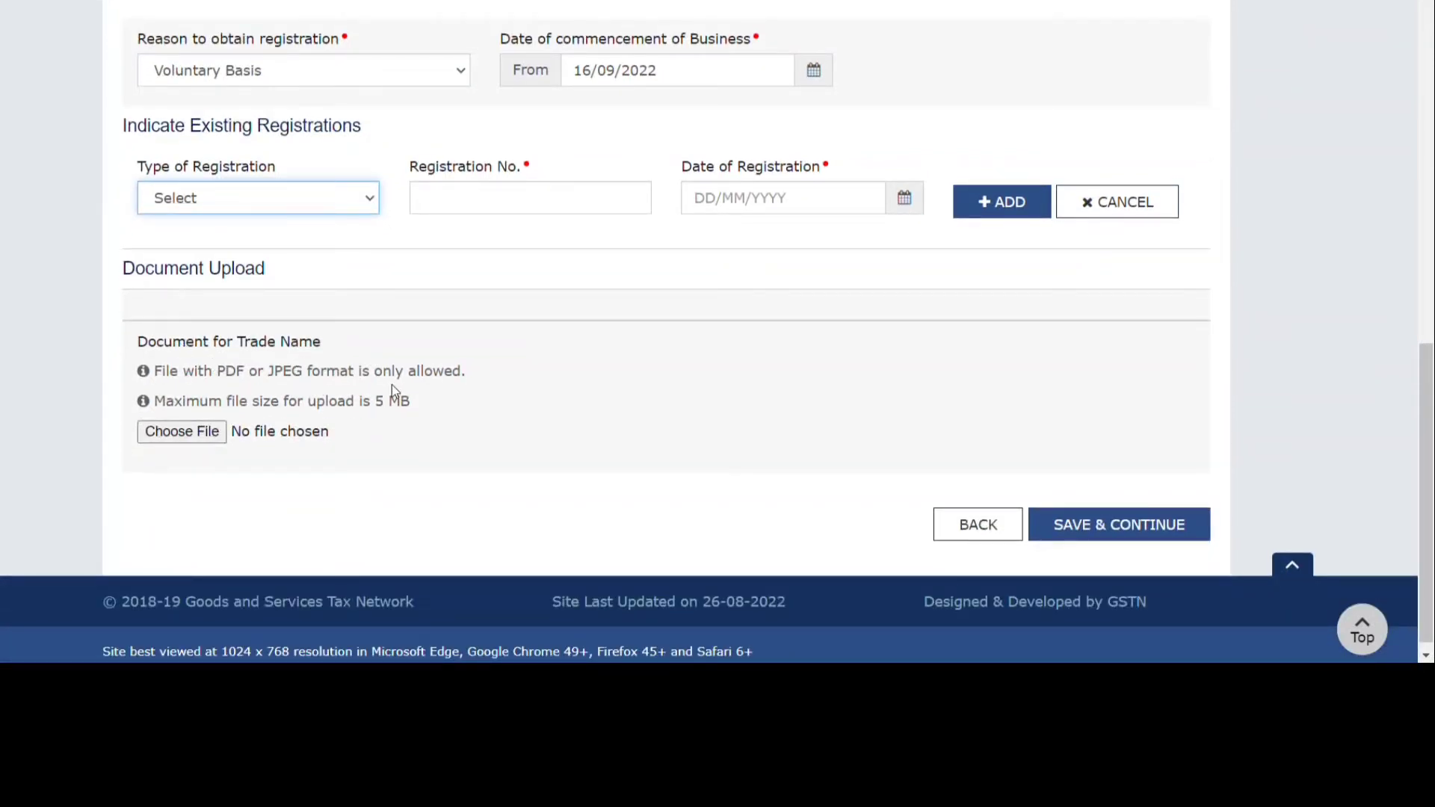
pyautogui.scroll(2, 366, 456)
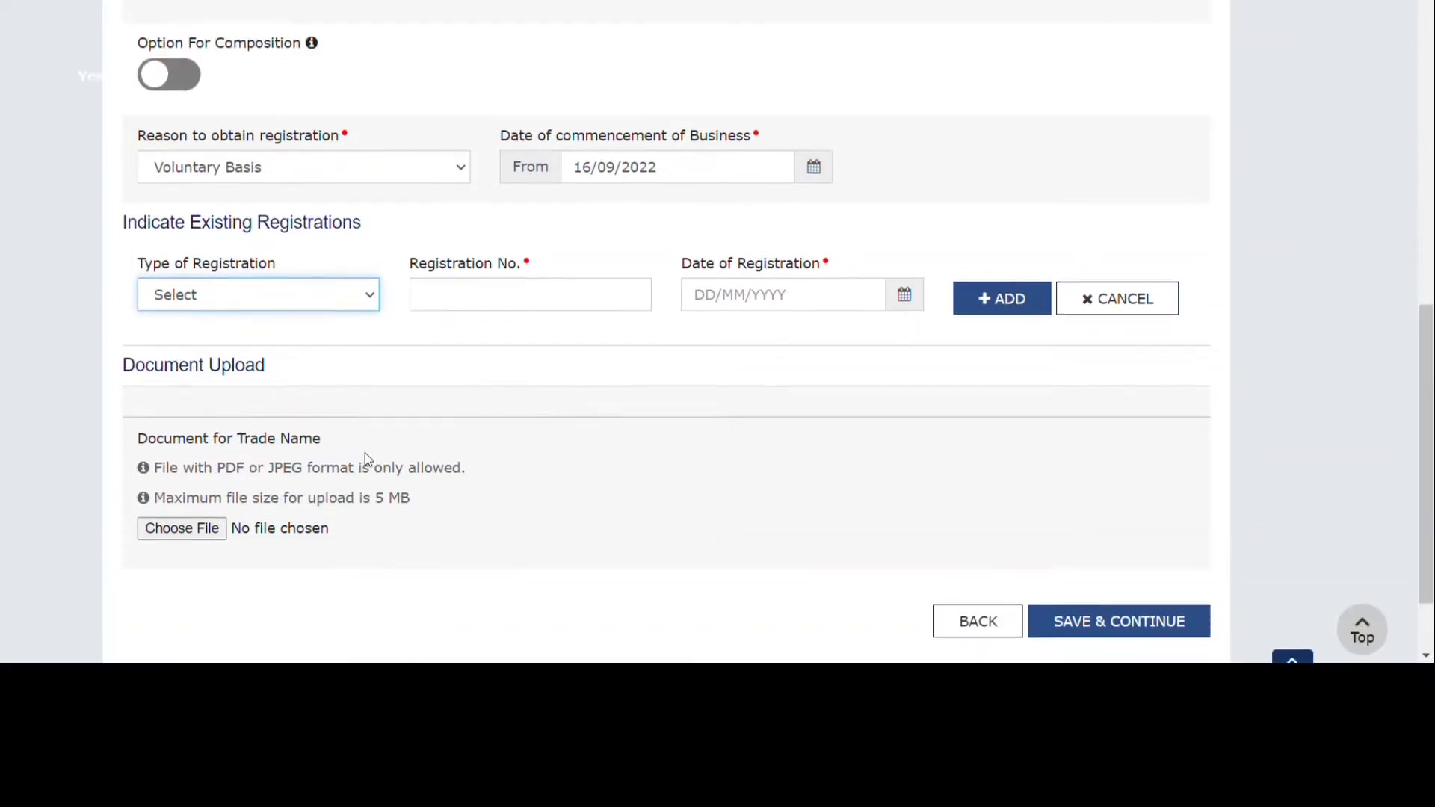
pyautogui.scroll(10, 366, 454)
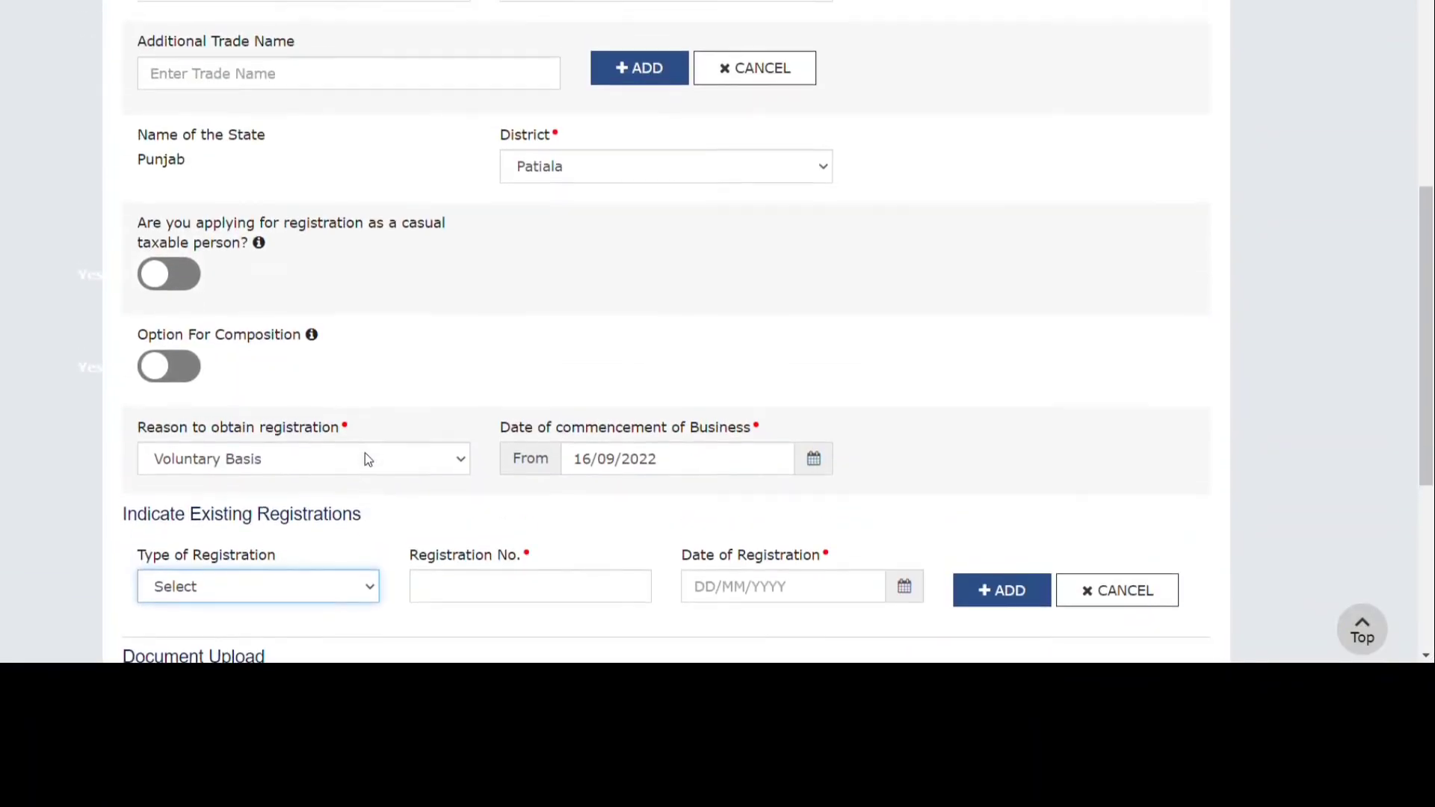
pyautogui.scroll(-10, 366, 455)
pyautogui.scroll(-4, 366, 456)
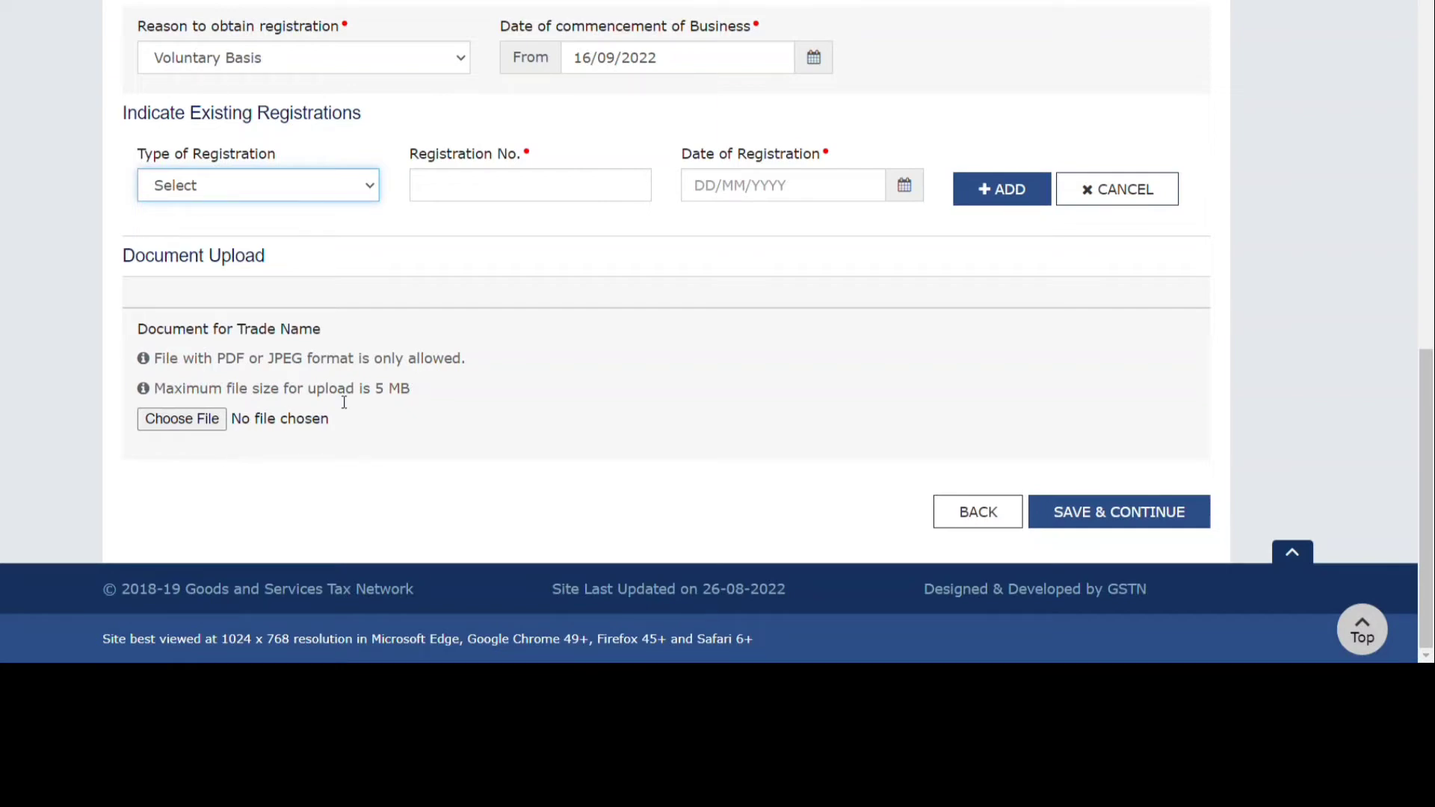
pyautogui.scroll(7, 342, 396)
pyautogui.scroll(6, 339, 402)
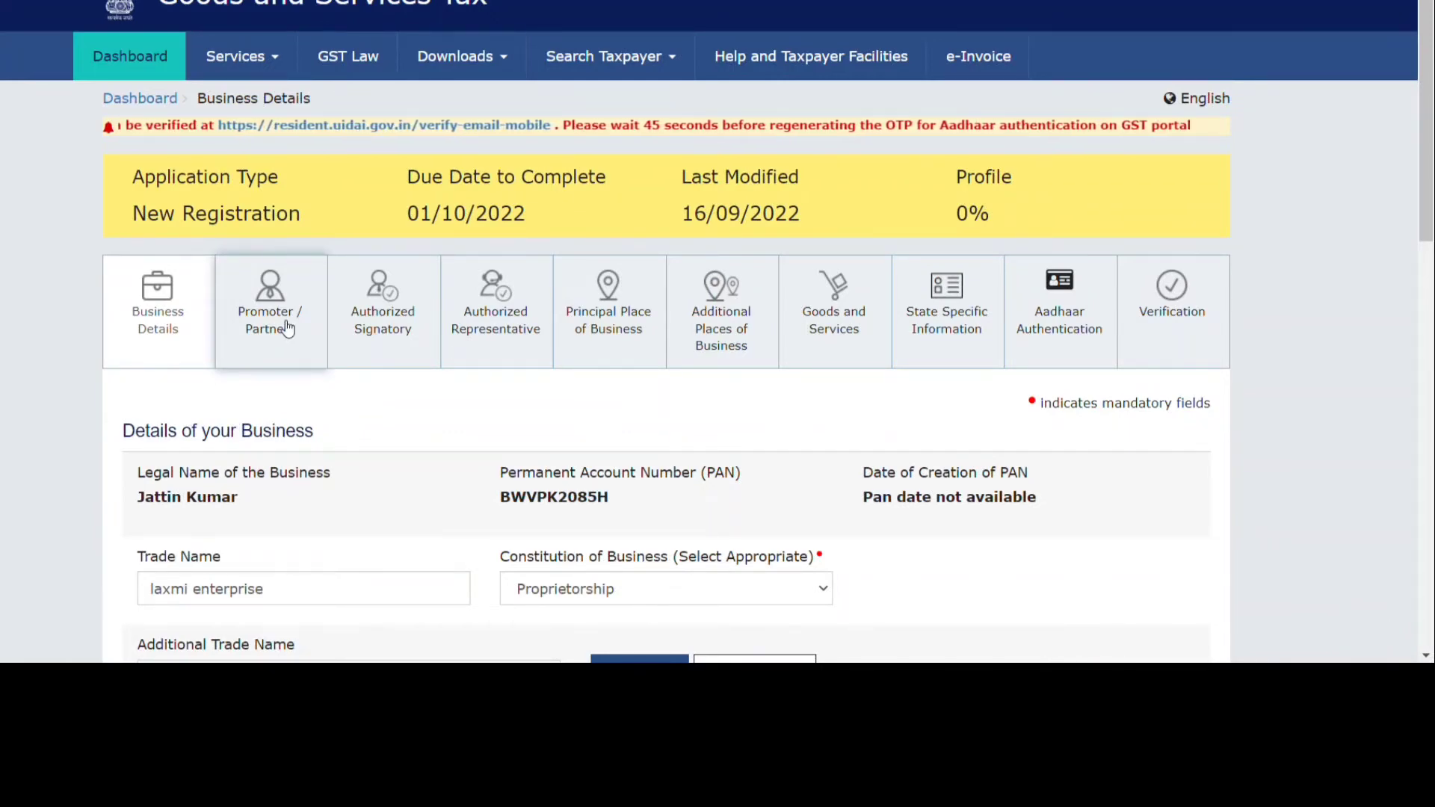
pyautogui.scroll(-8, 288, 329)
pyautogui.scroll(-5, 284, 329)
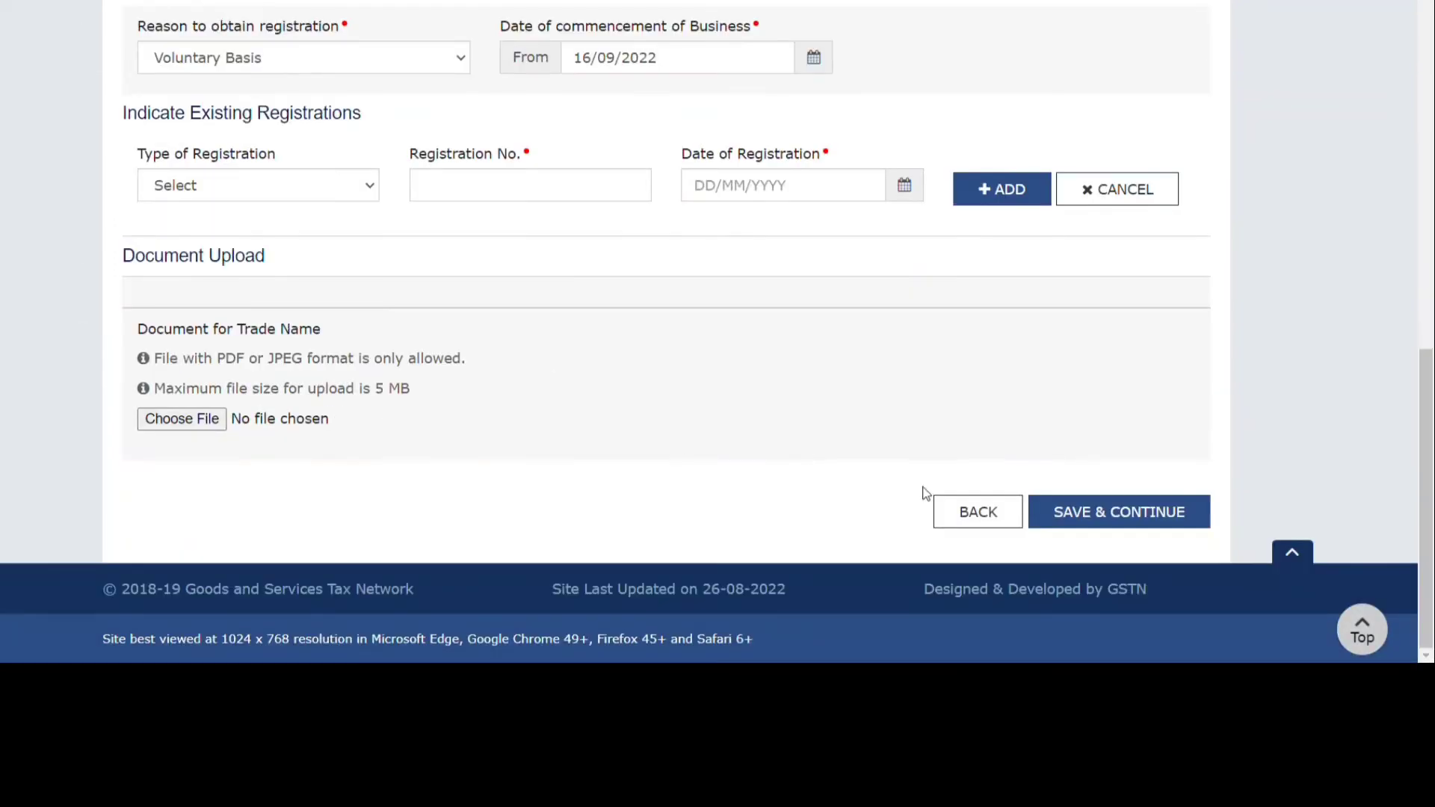
# Save the Business Details tab and continue to the proprietor's Promoter/Partners form.
pyautogui.click(1074, 514)
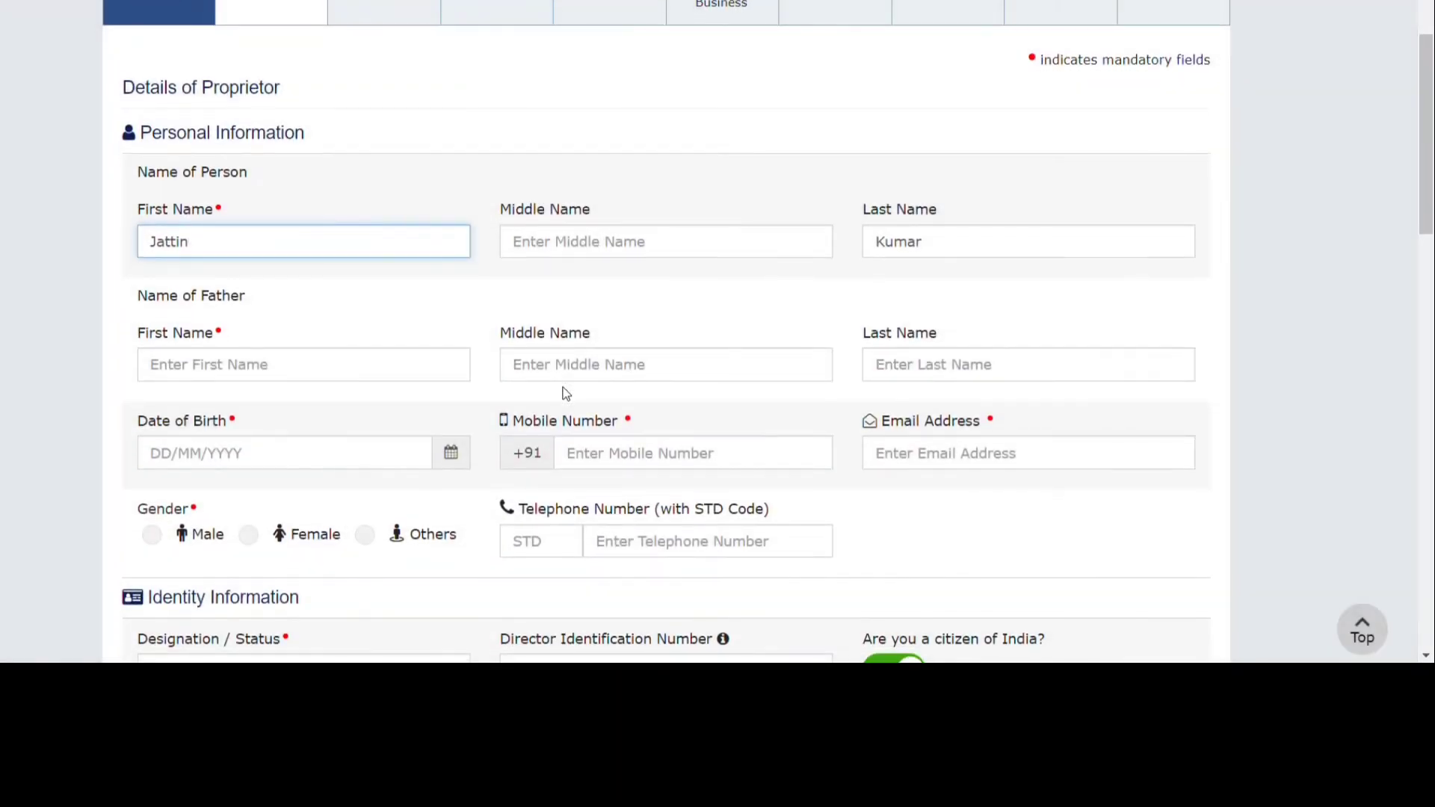
pyautogui.scroll(-4, 566, 394)
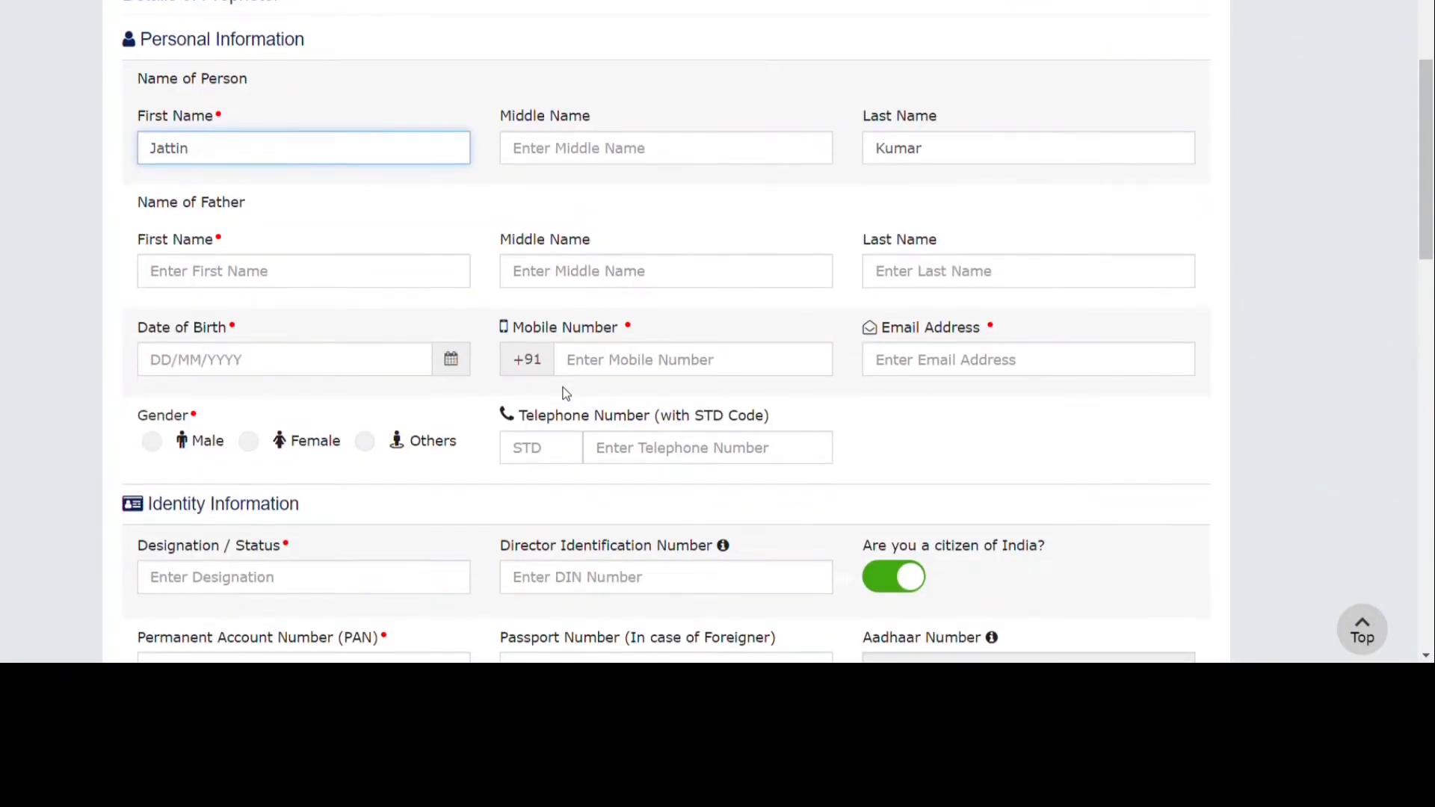
pyautogui.scroll(-2, 566, 394)
pyautogui.scroll(4, 570, 394)
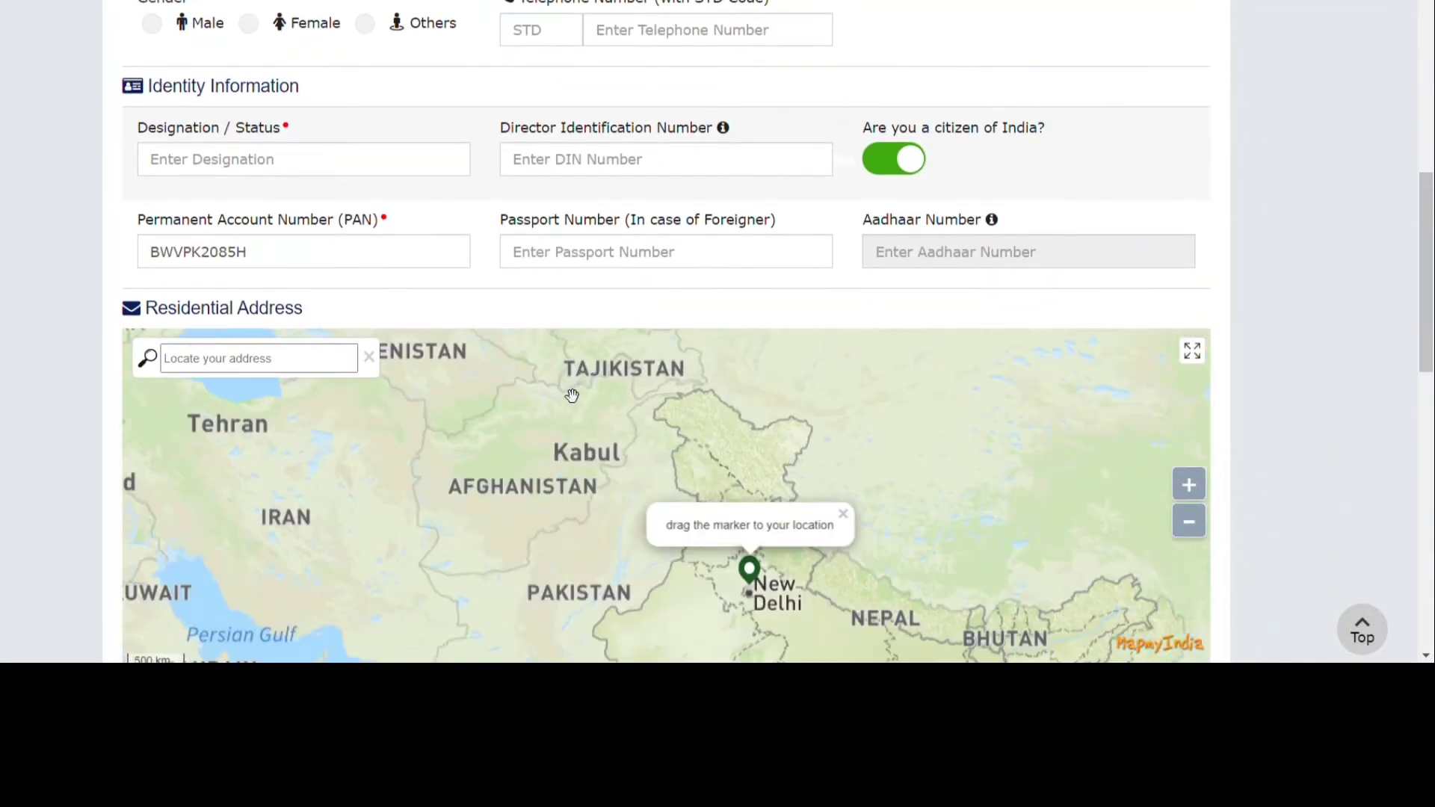
pyautogui.scroll(5, 601, 181)
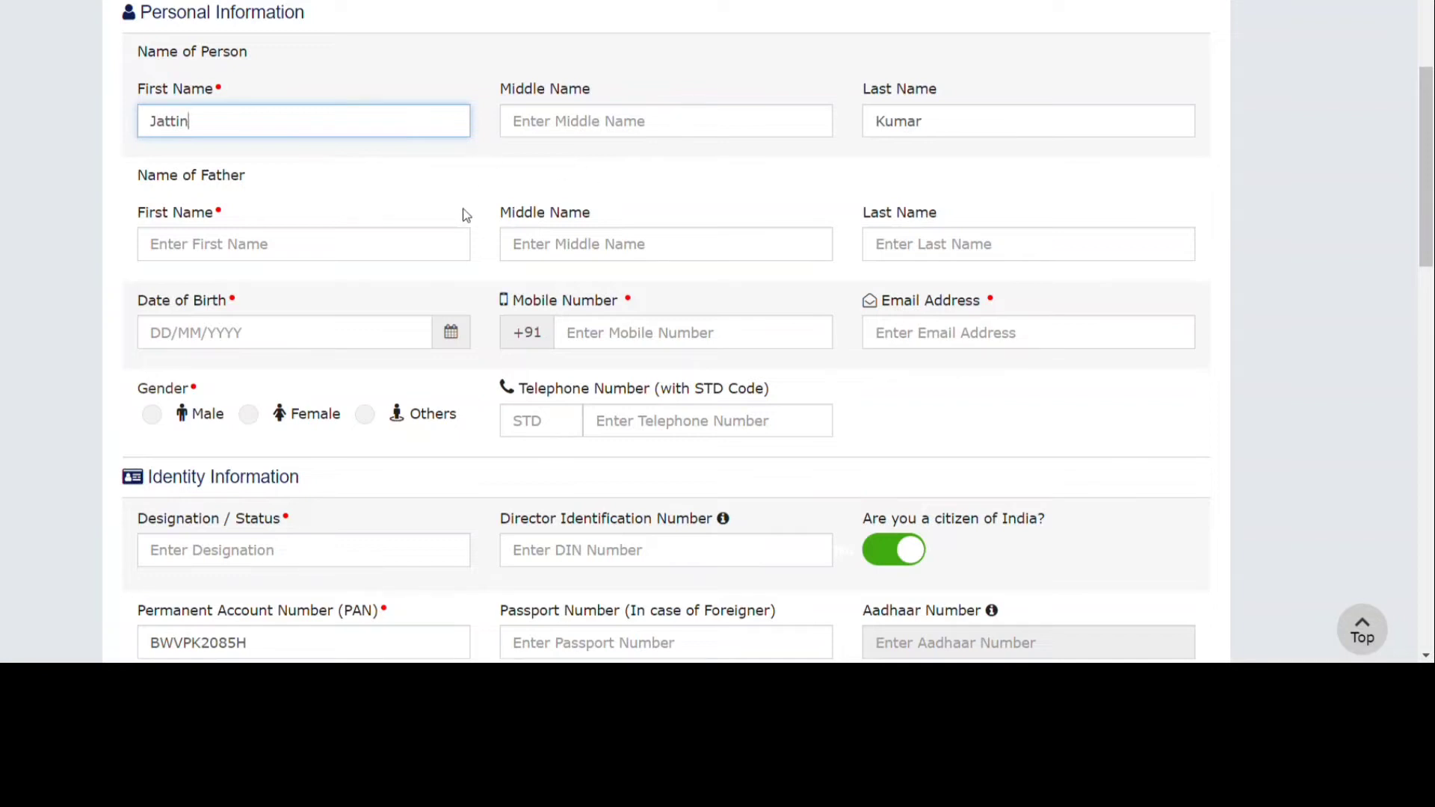
pyautogui.scroll(-2, 465, 214)
pyautogui.scroll(5, 466, 216)
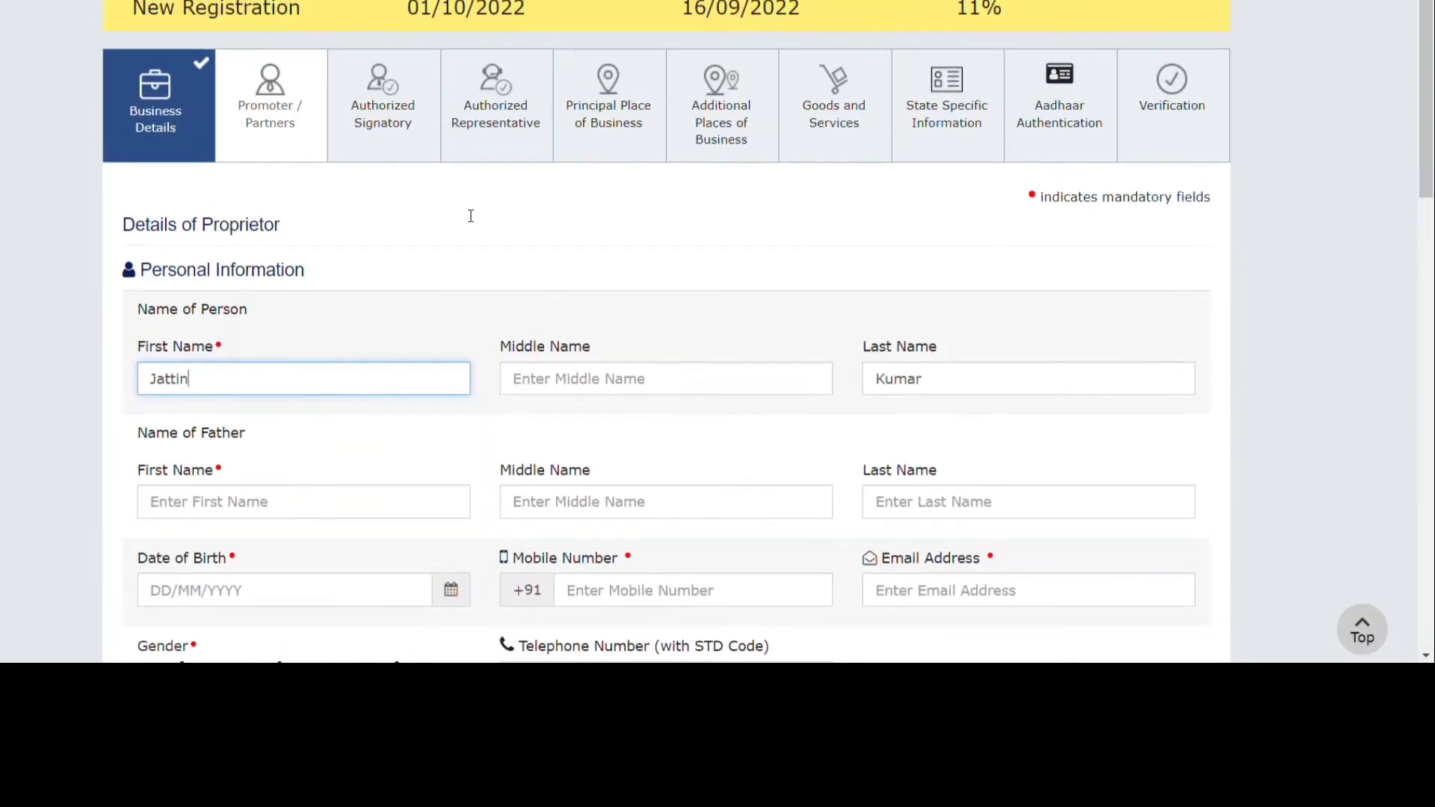
pyautogui.click(408, 133)
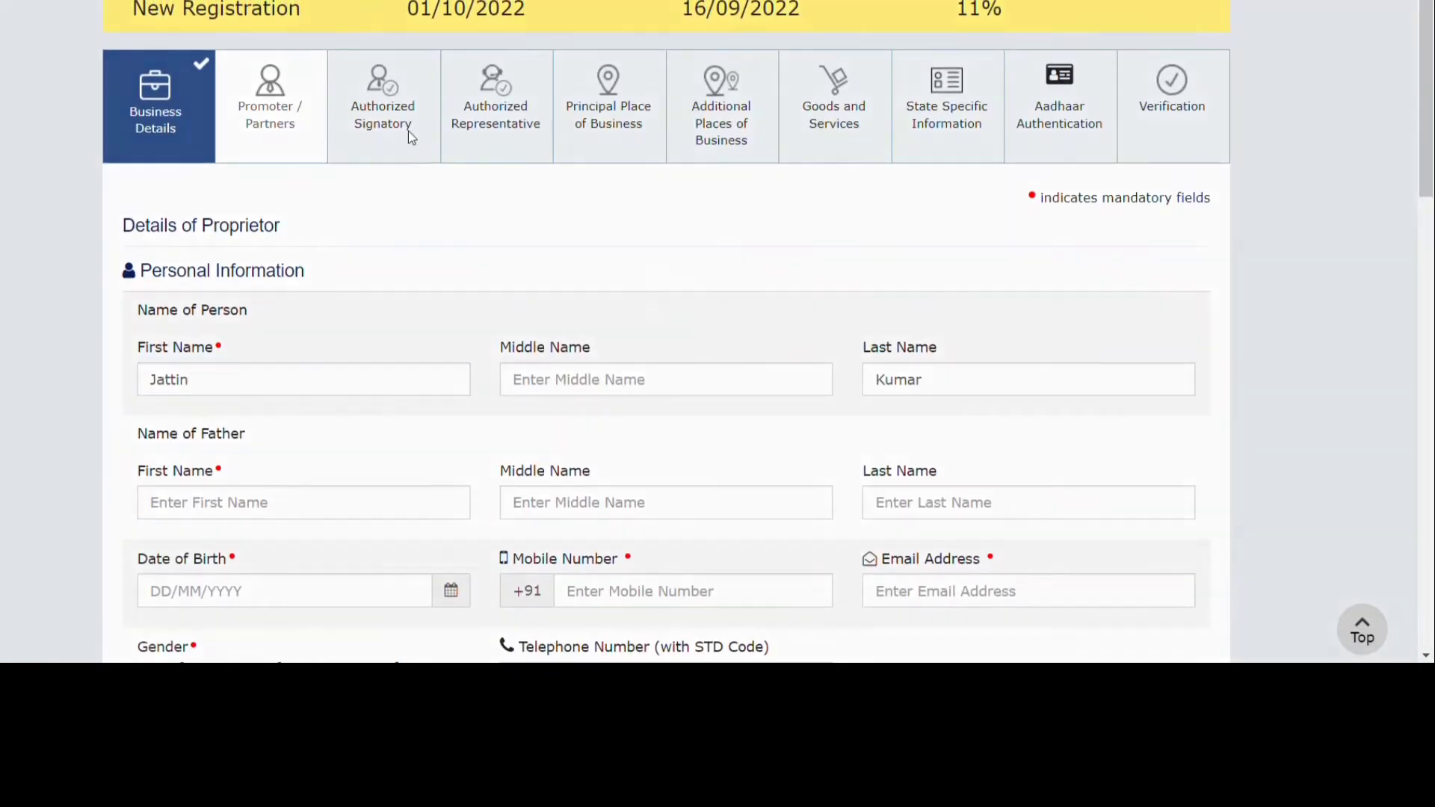
pyautogui.scroll(-4, 413, 330)
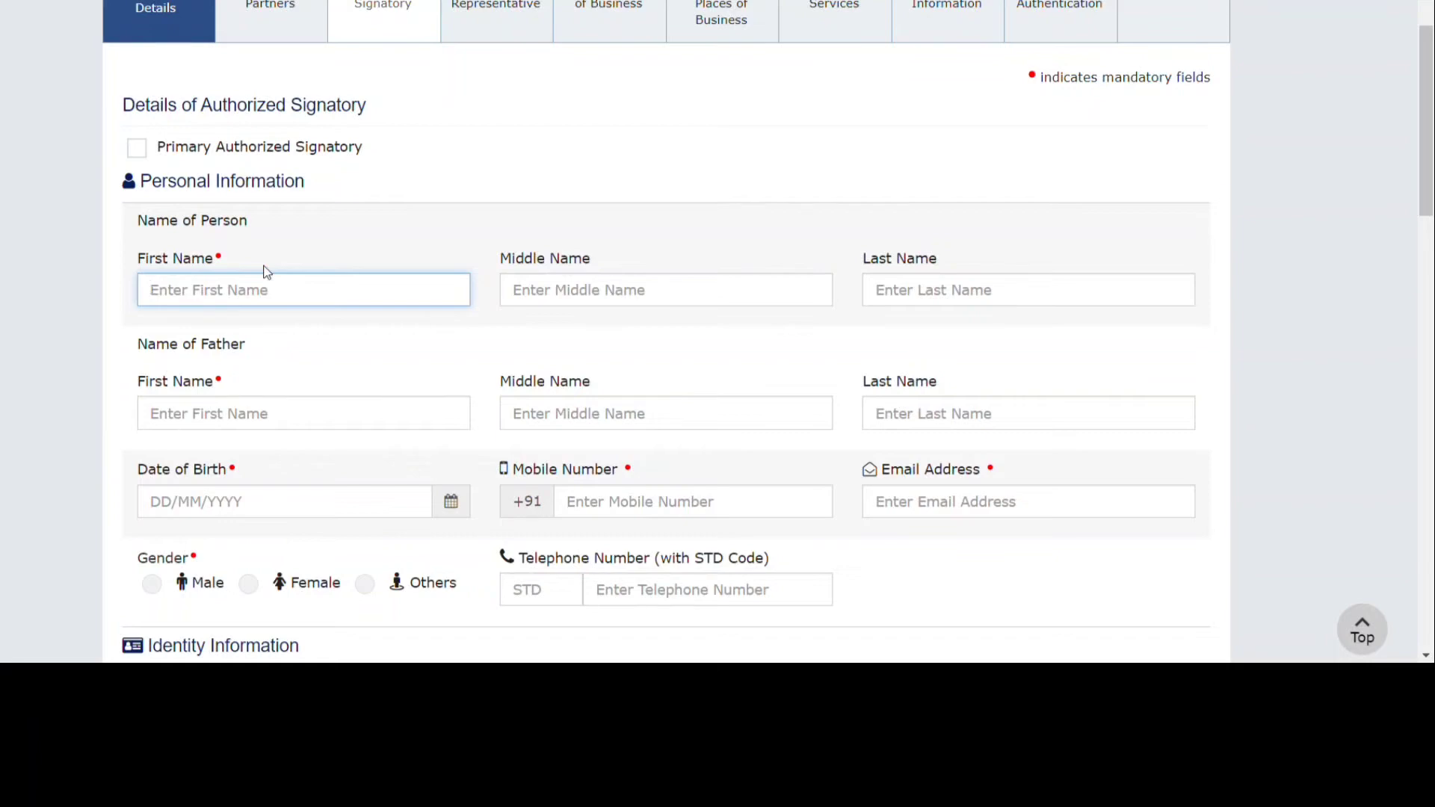
pyautogui.scroll(-4, 371, 404)
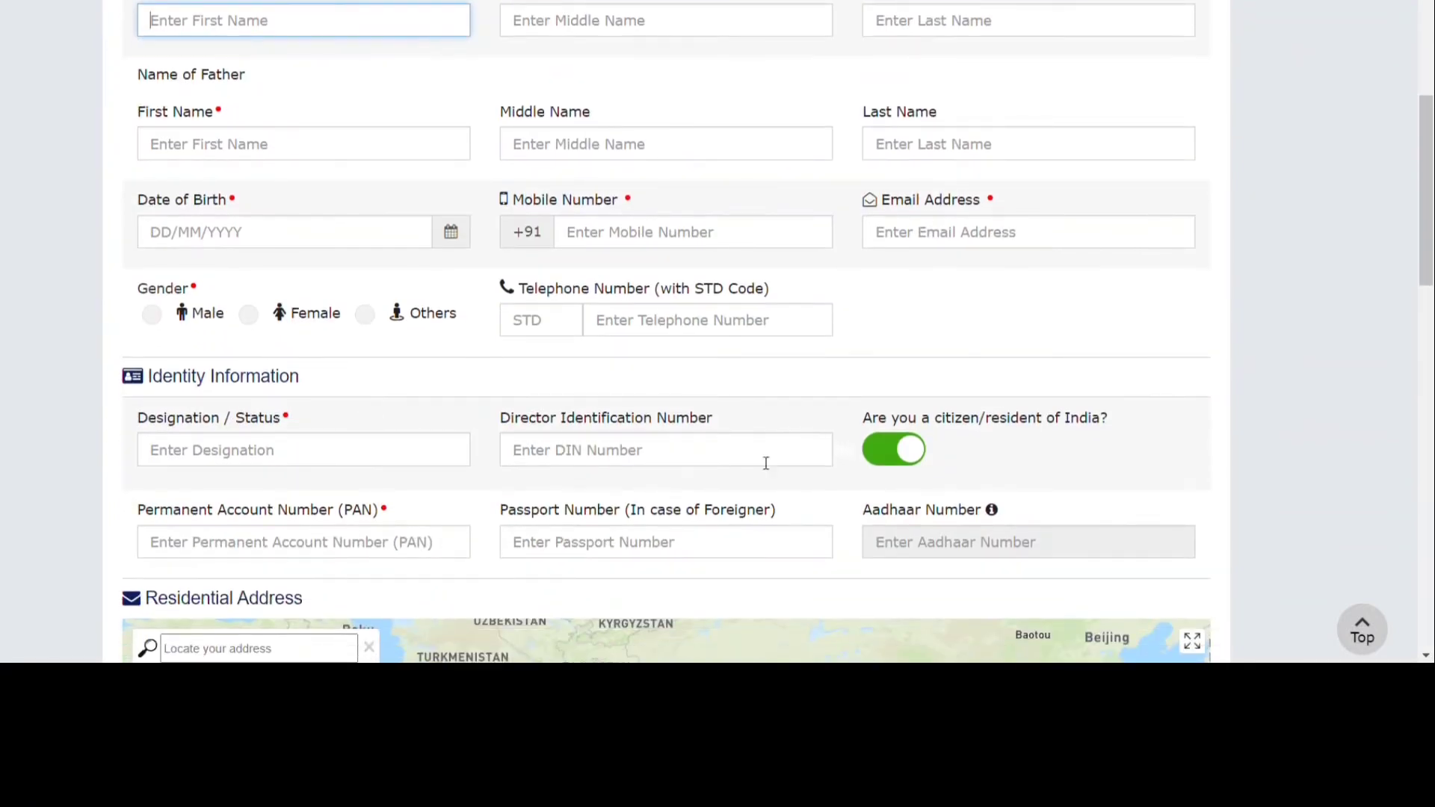
pyautogui.scroll(-10, 765, 461)
pyautogui.scroll(-3, 762, 462)
pyautogui.scroll(-5, 826, 487)
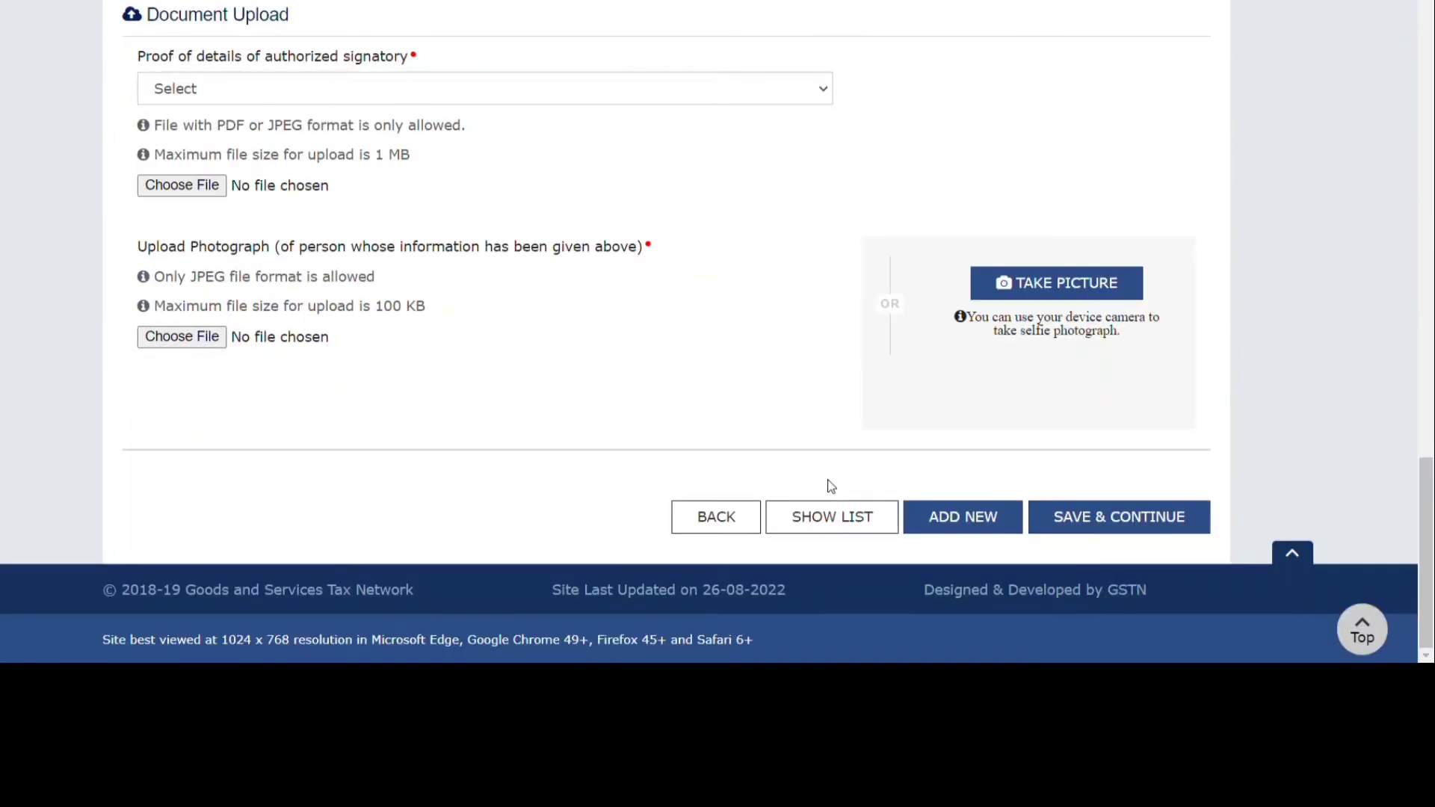
pyautogui.scroll(10, 851, 232)
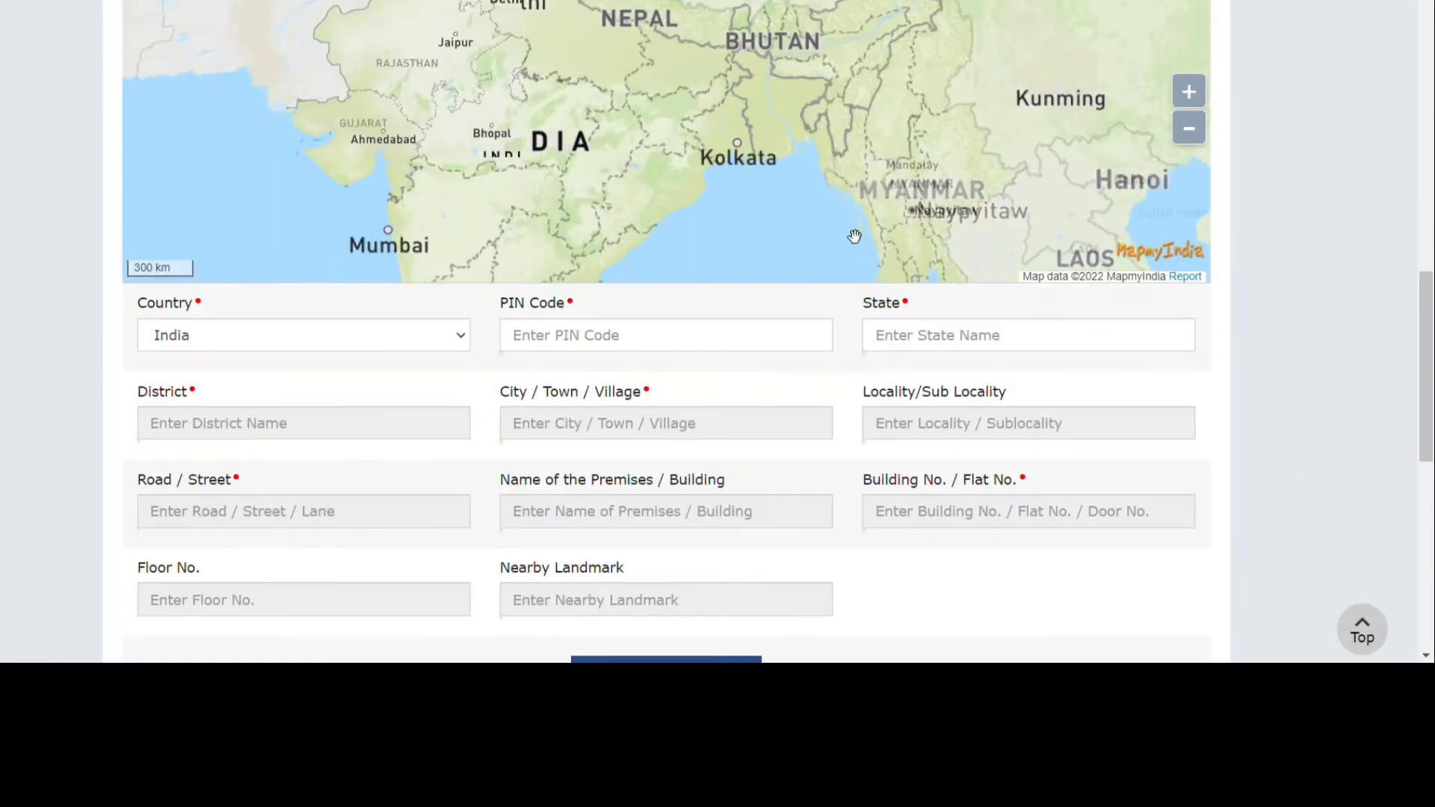
pyautogui.scroll(10, 1294, 143)
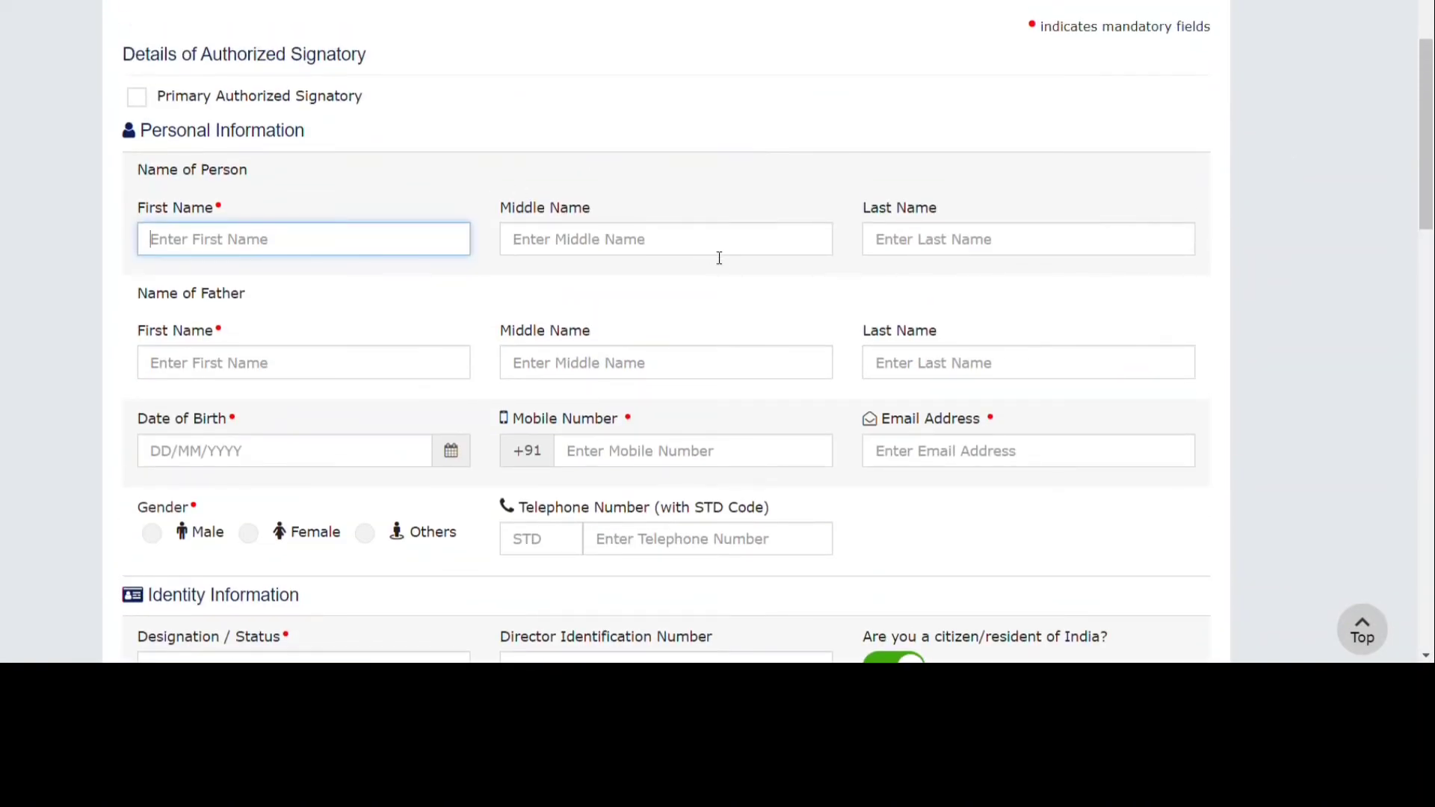
pyautogui.scroll(-2, 535, 402)
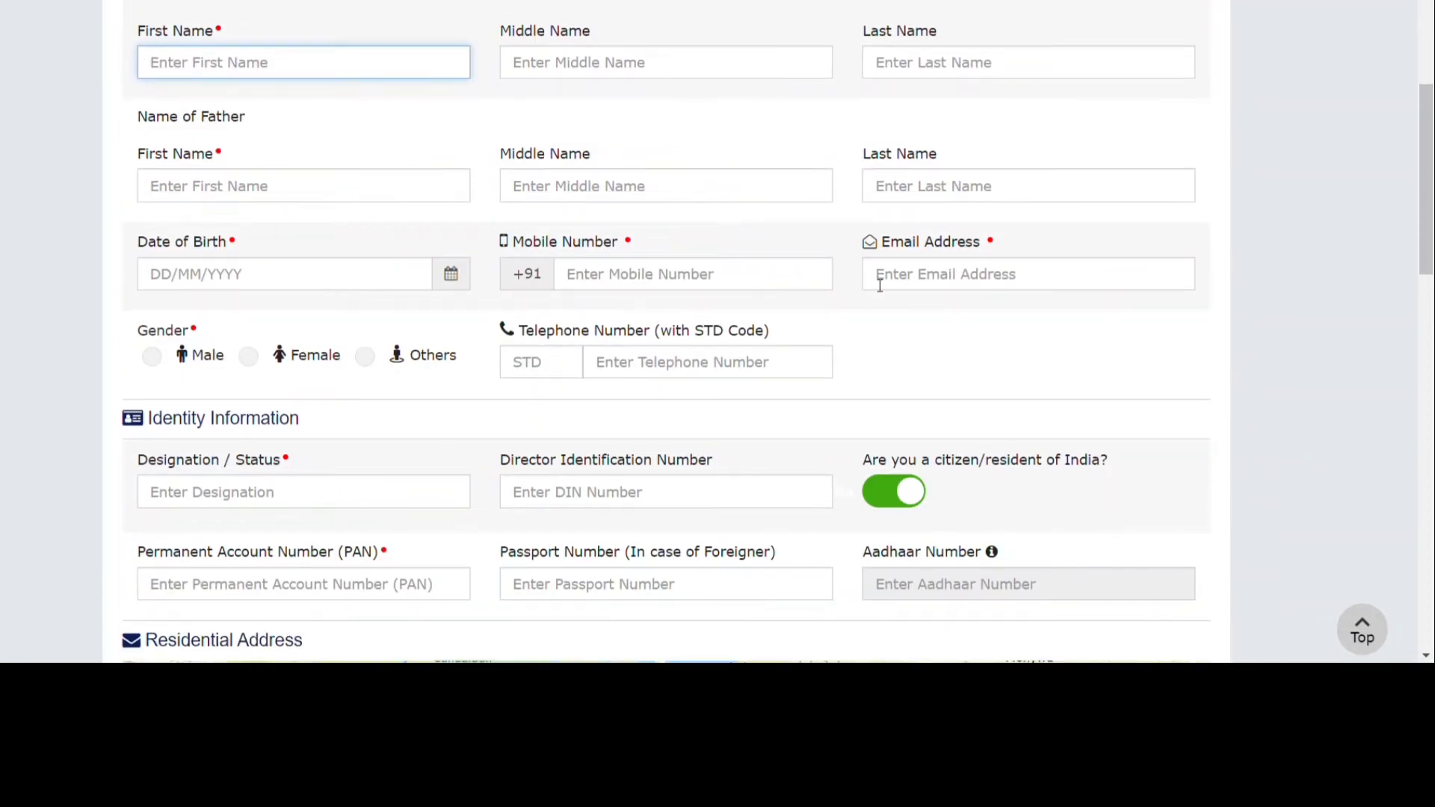
pyautogui.scroll(-2, 880, 287)
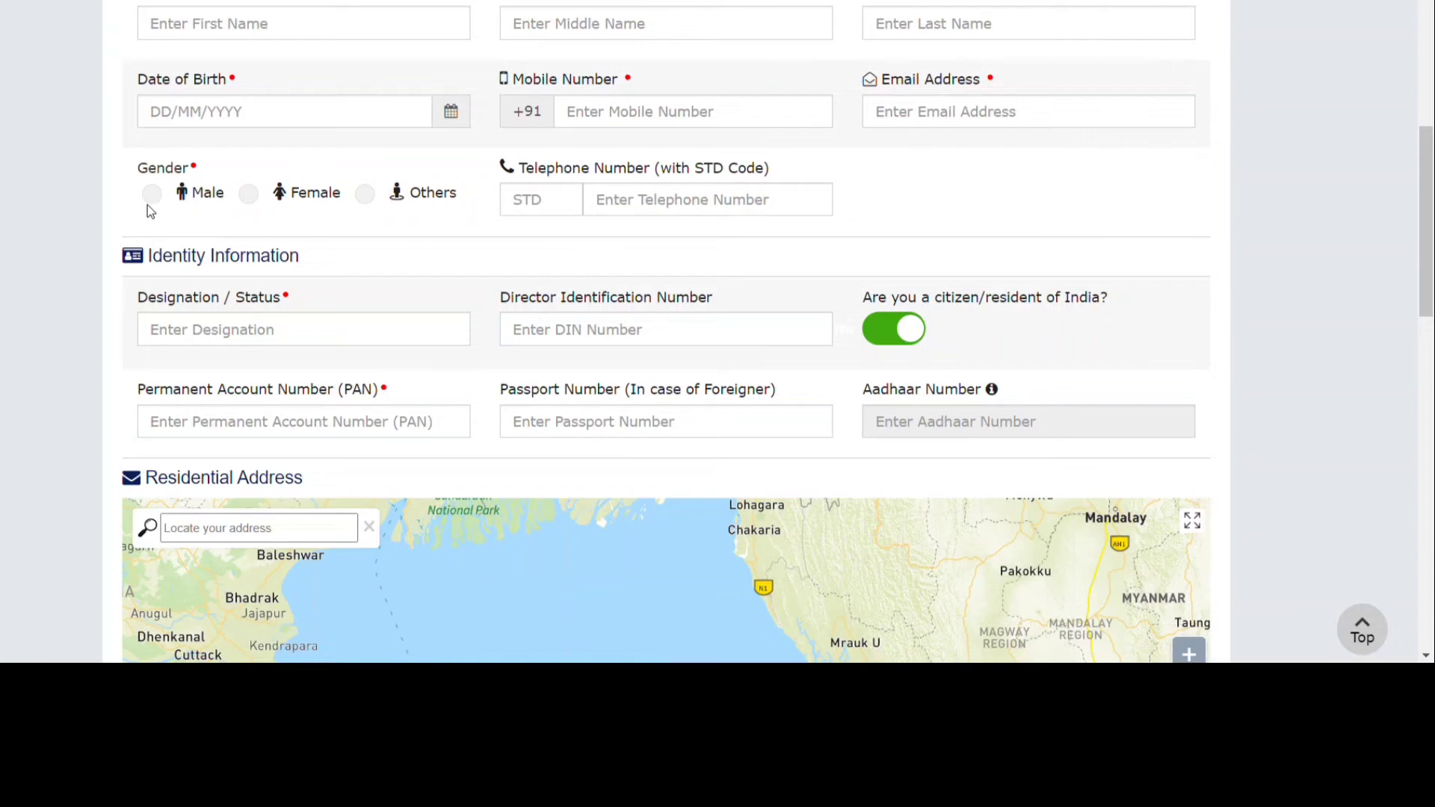
pyautogui.scroll(-4, 324, 244)
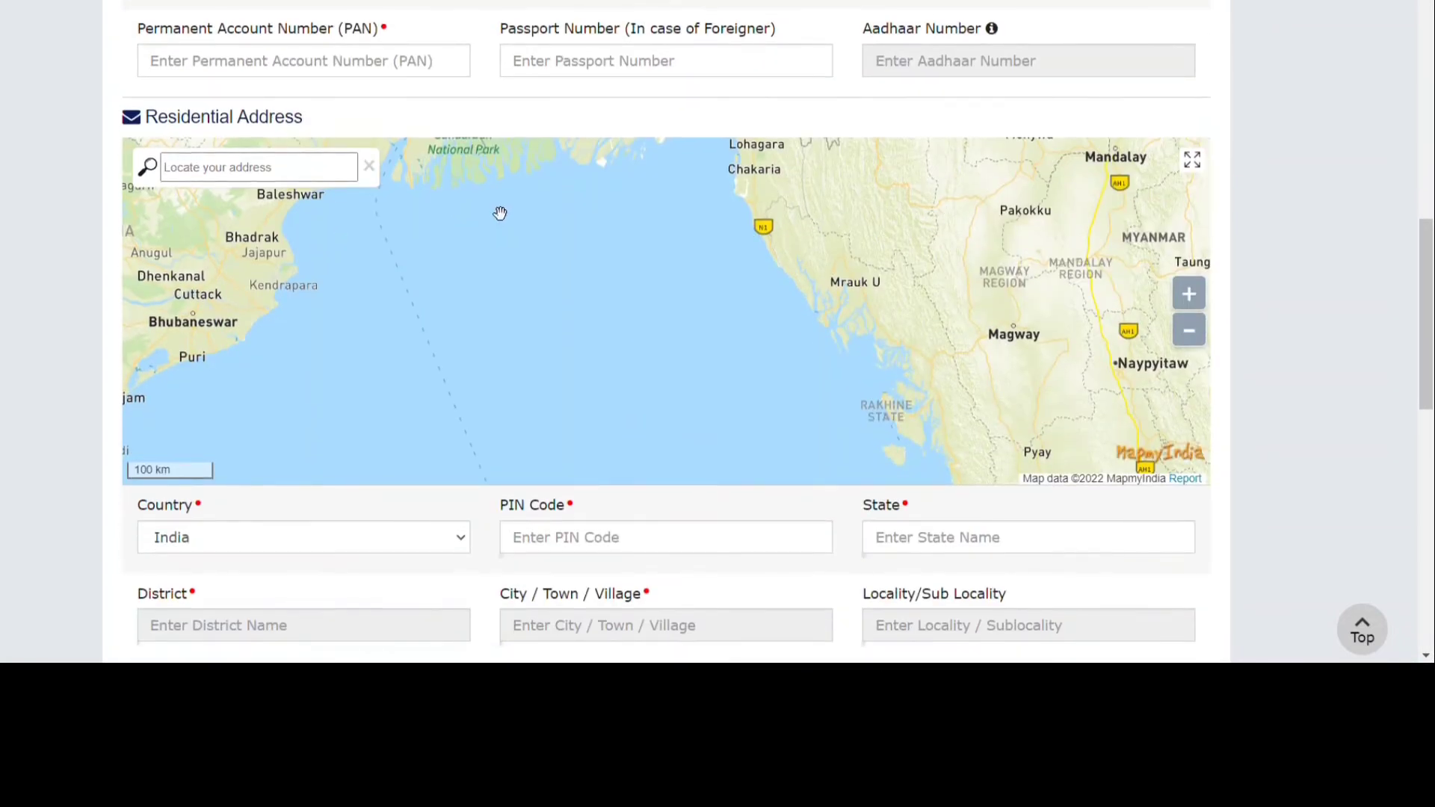
pyautogui.scroll(1, 500, 213)
pyautogui.scroll(2, 411, 68)
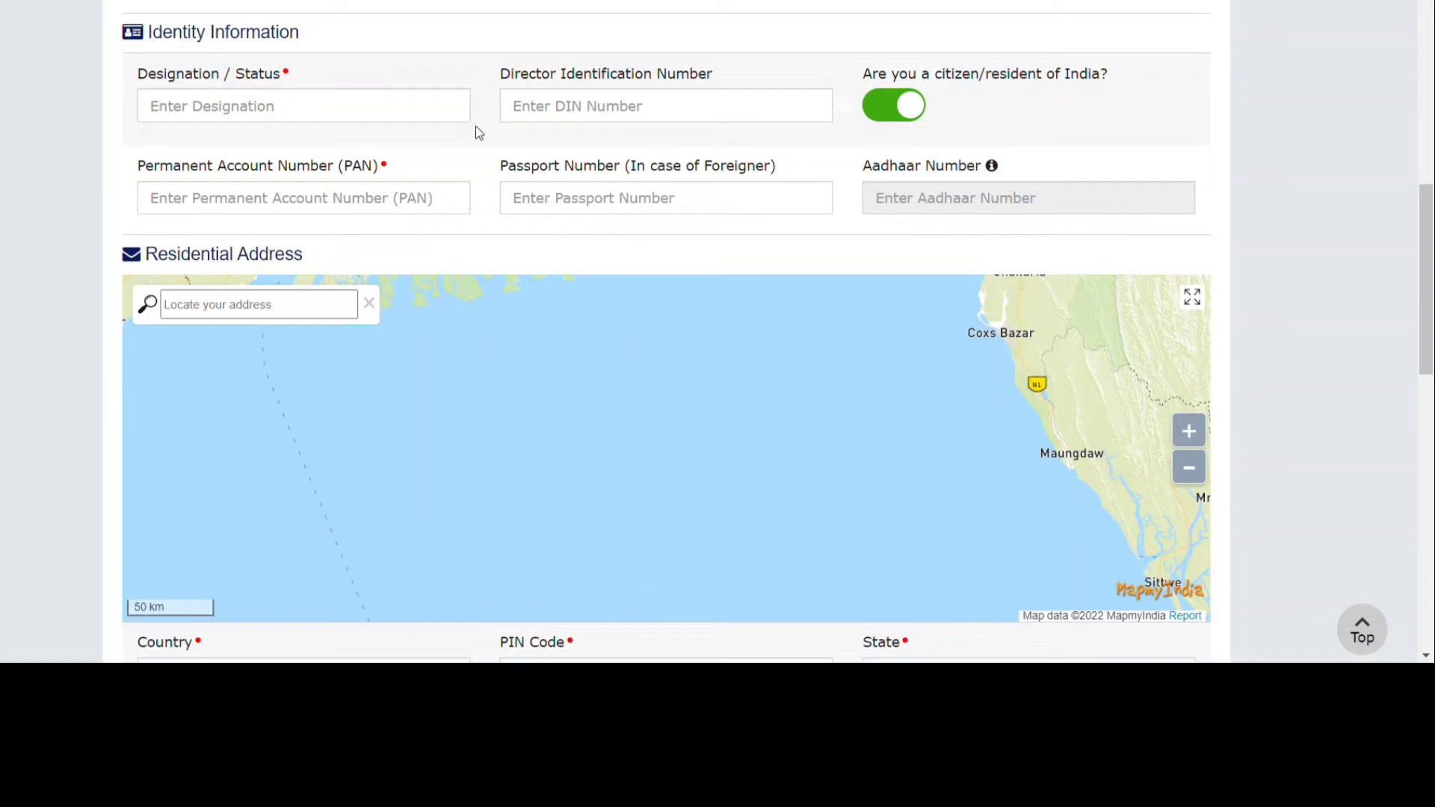
pyautogui.scroll(-1, 479, 133)
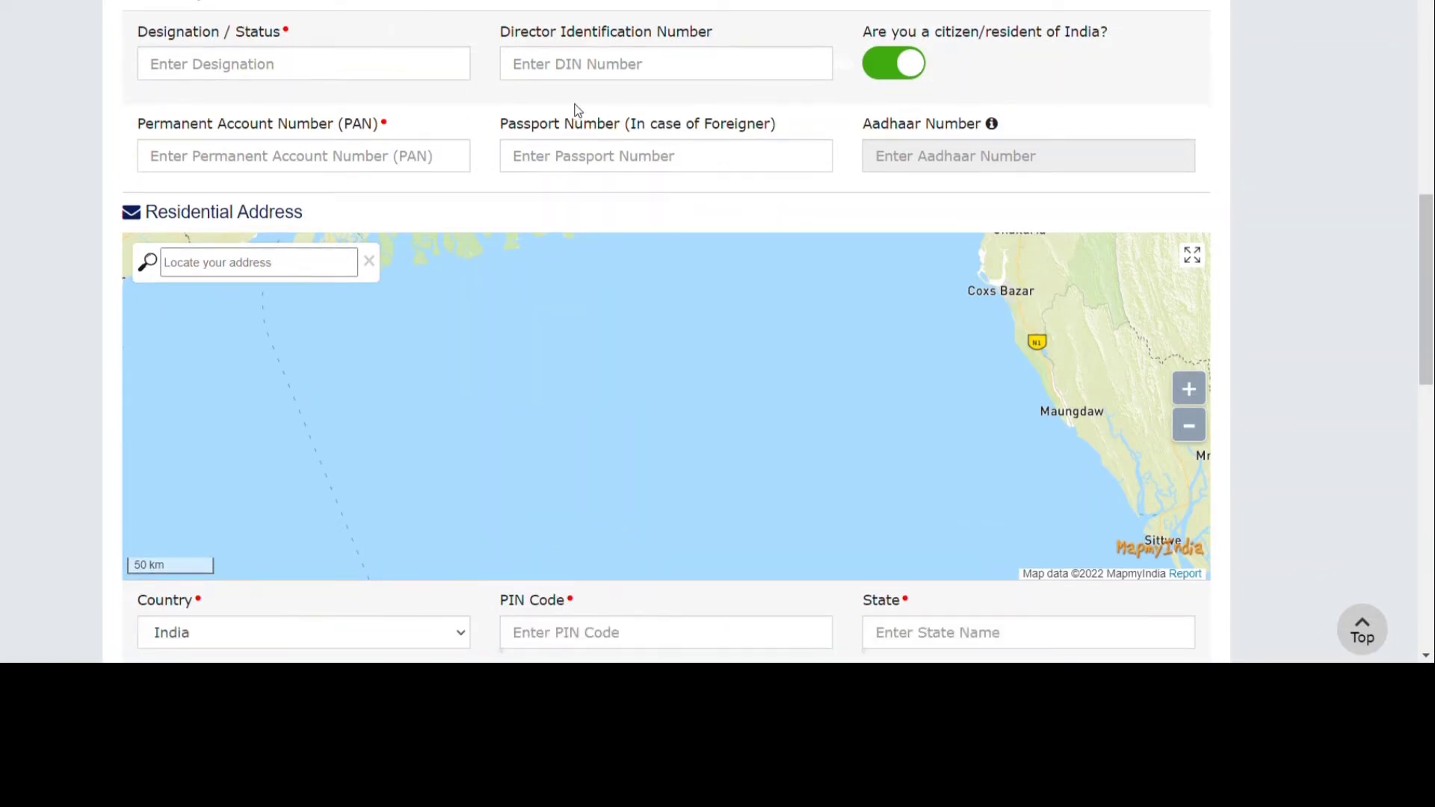
pyautogui.scroll(-1, 445, 142)
pyautogui.scroll(-3, 453, 146)
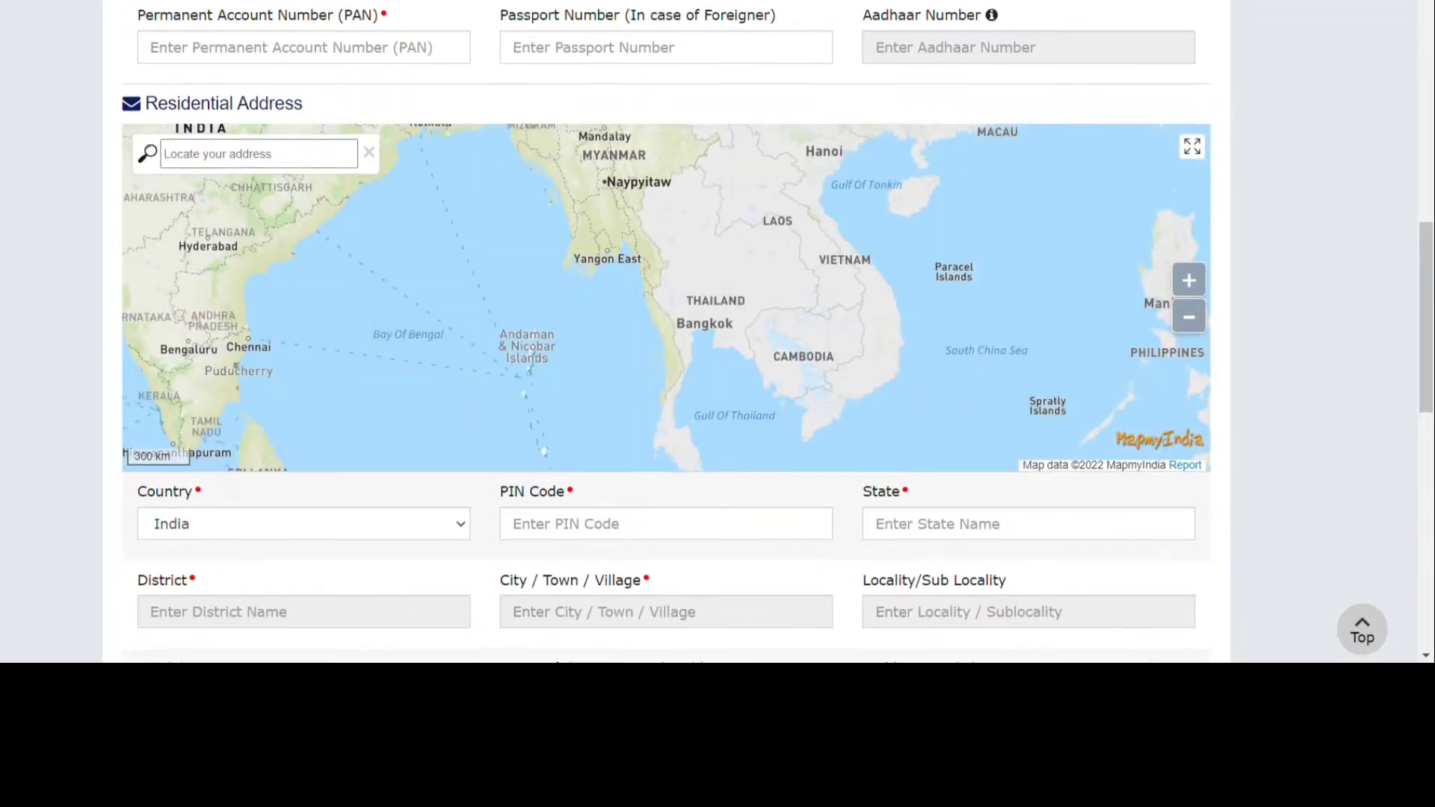
pyautogui.scroll(-2, 717, 329)
pyautogui.scroll(2, 665, 149)
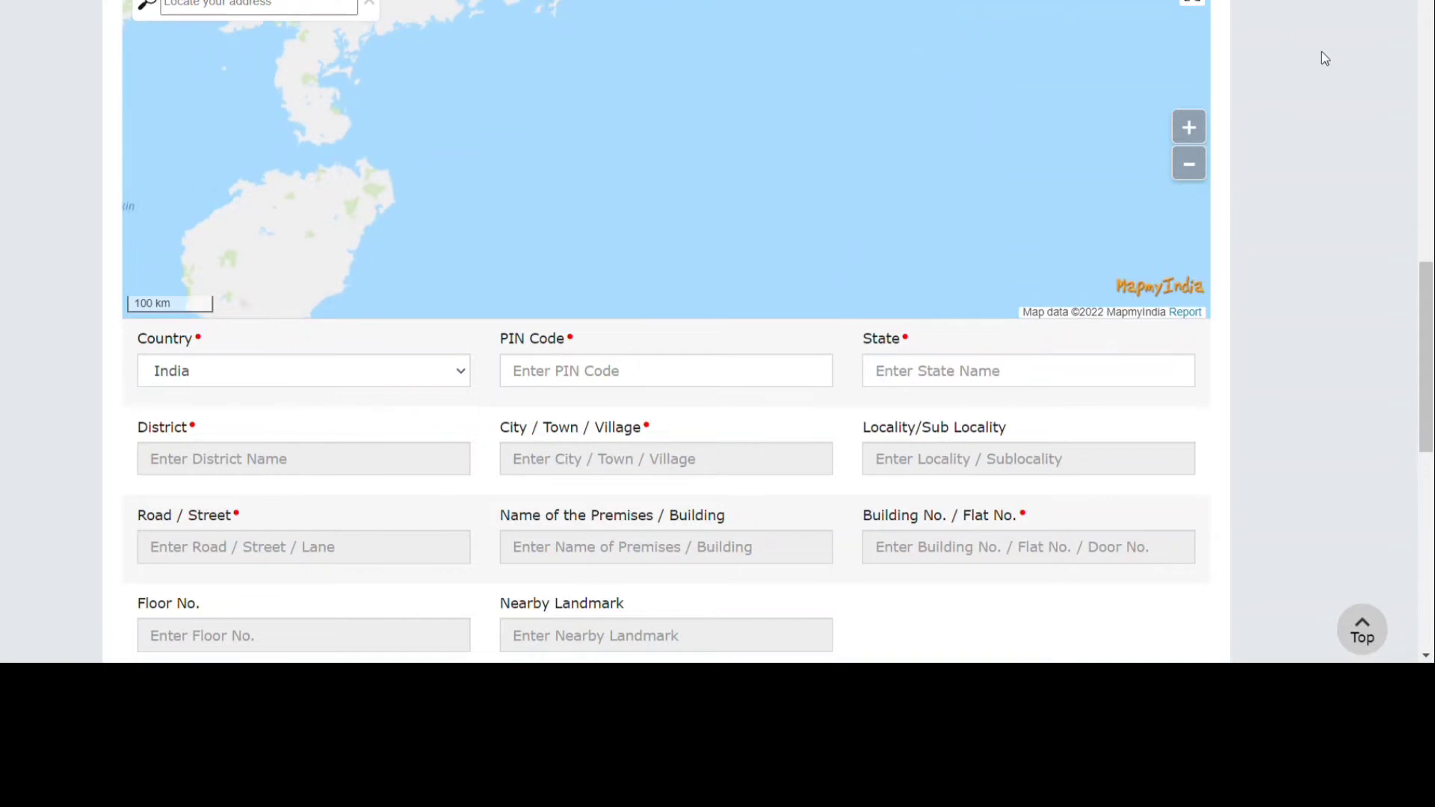
pyautogui.scroll(5, 1323, 56)
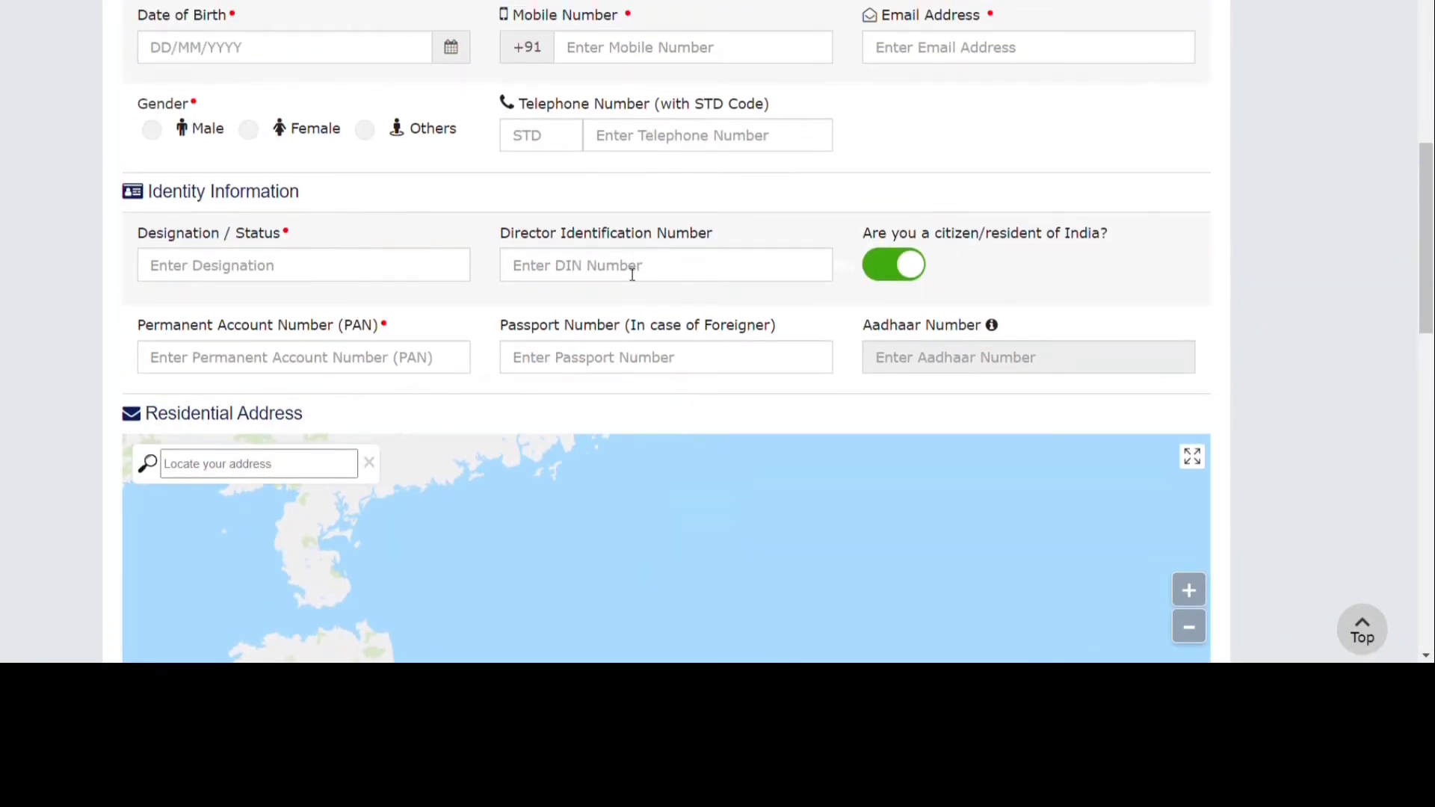
pyautogui.scroll(-10, 633, 274)
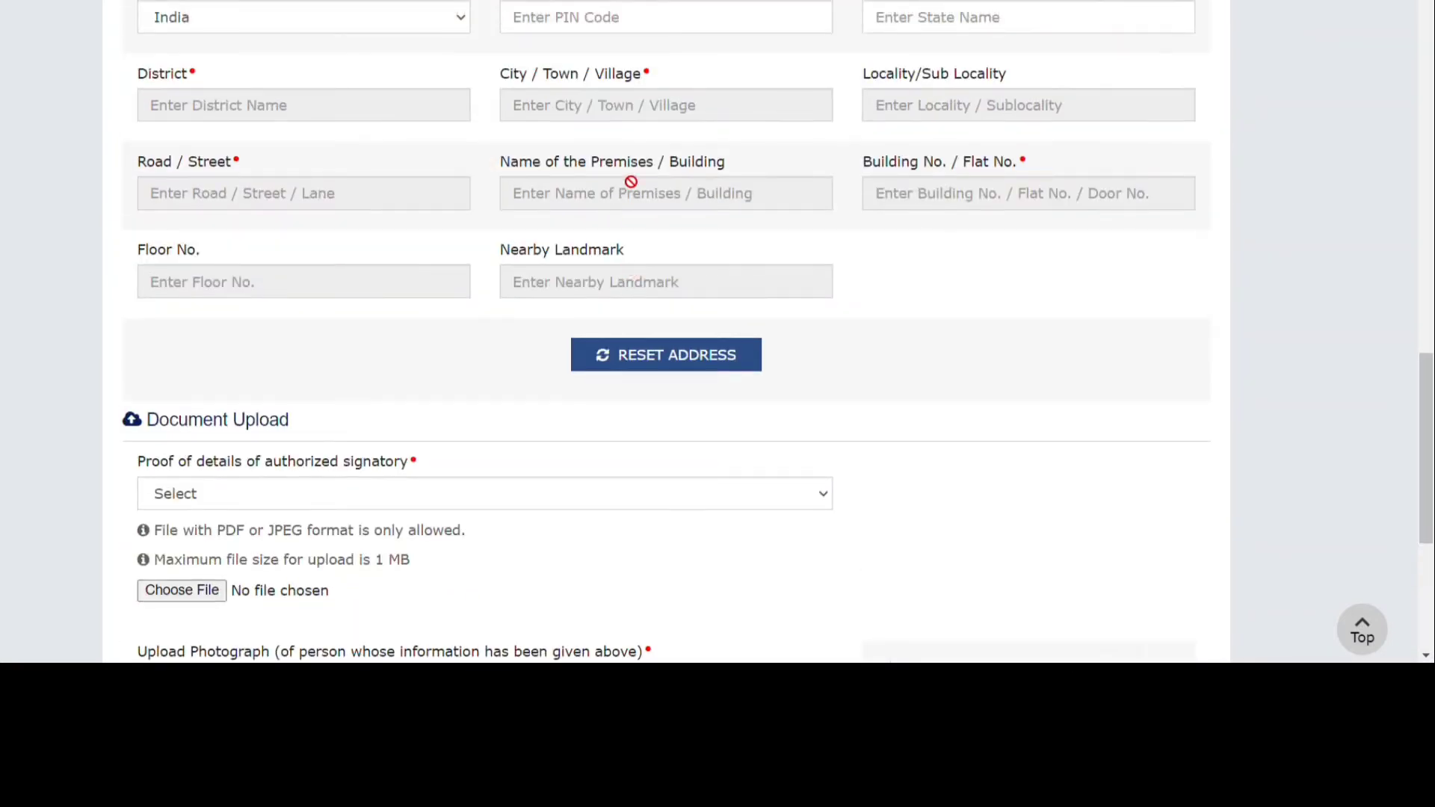
pyautogui.scroll(-4, 626, 179)
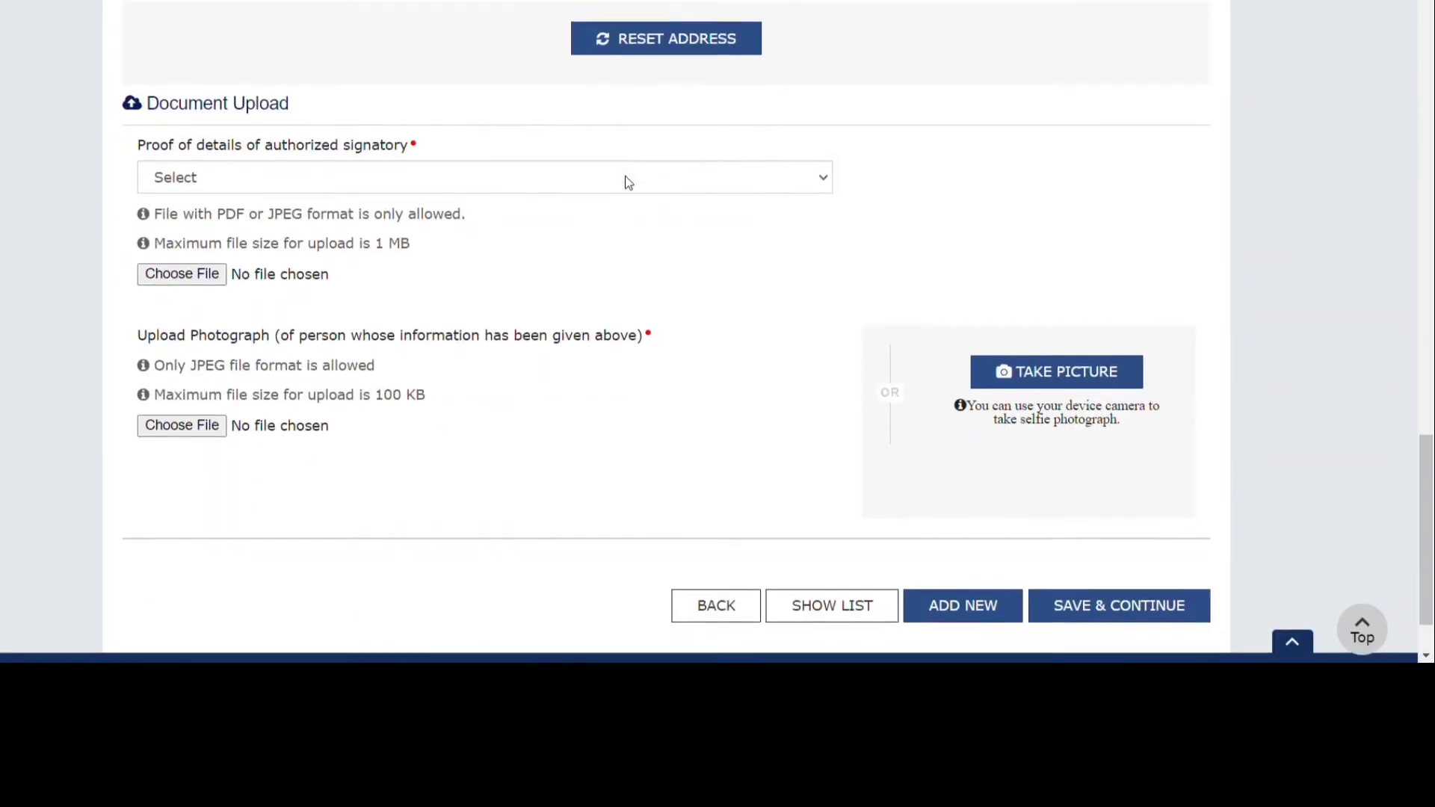
pyautogui.click(491, 187)
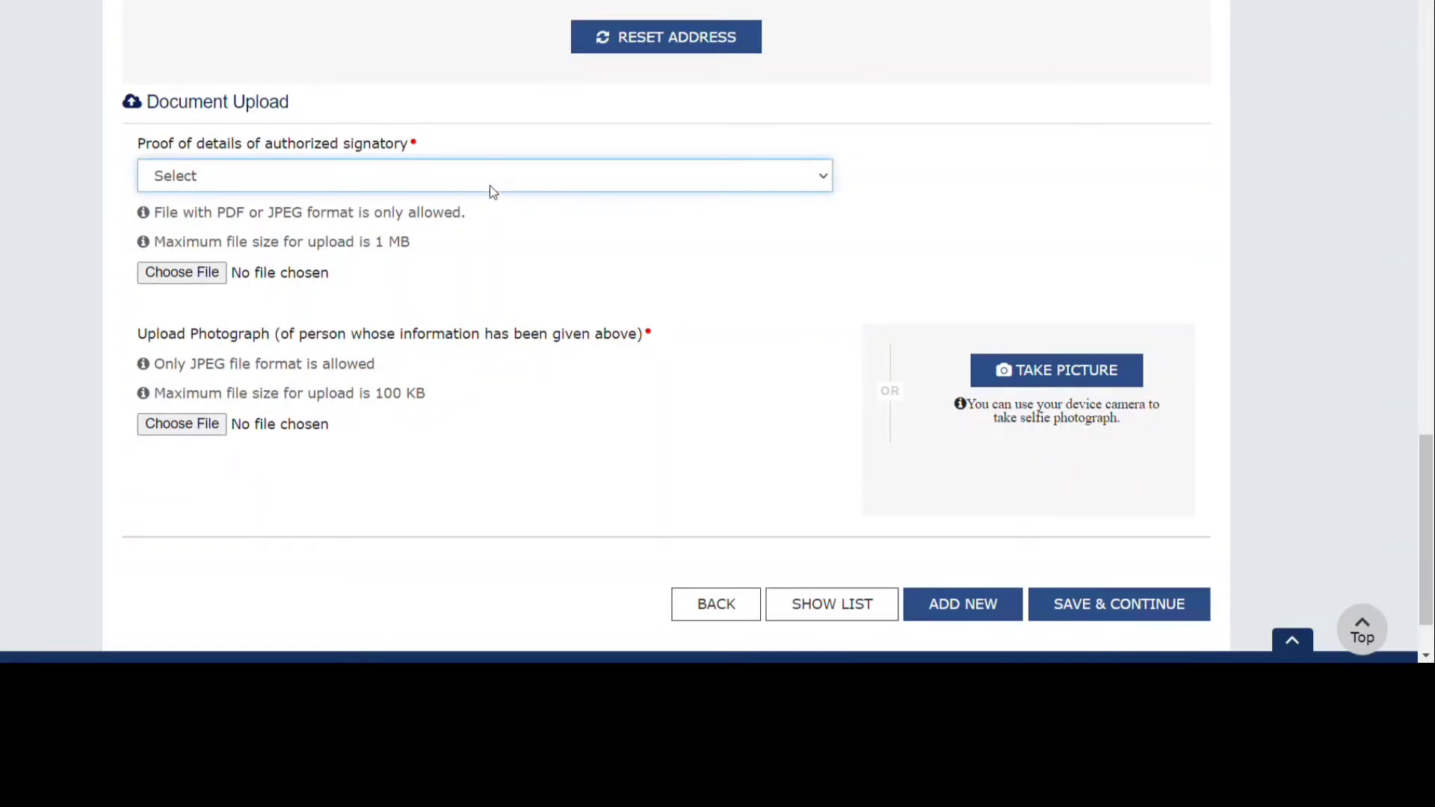
pyautogui.click(1030, 180)
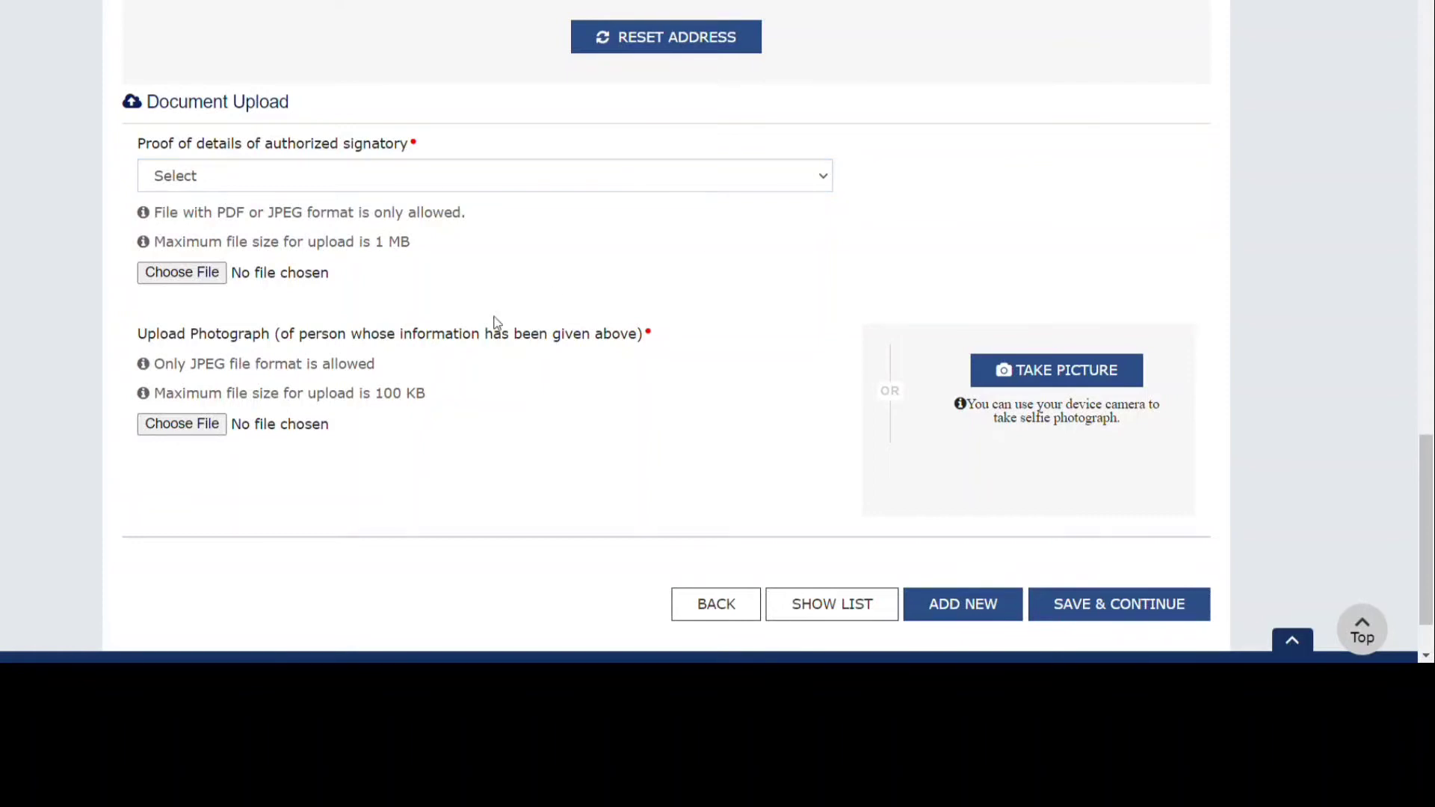
pyautogui.scroll(-1, 495, 323)
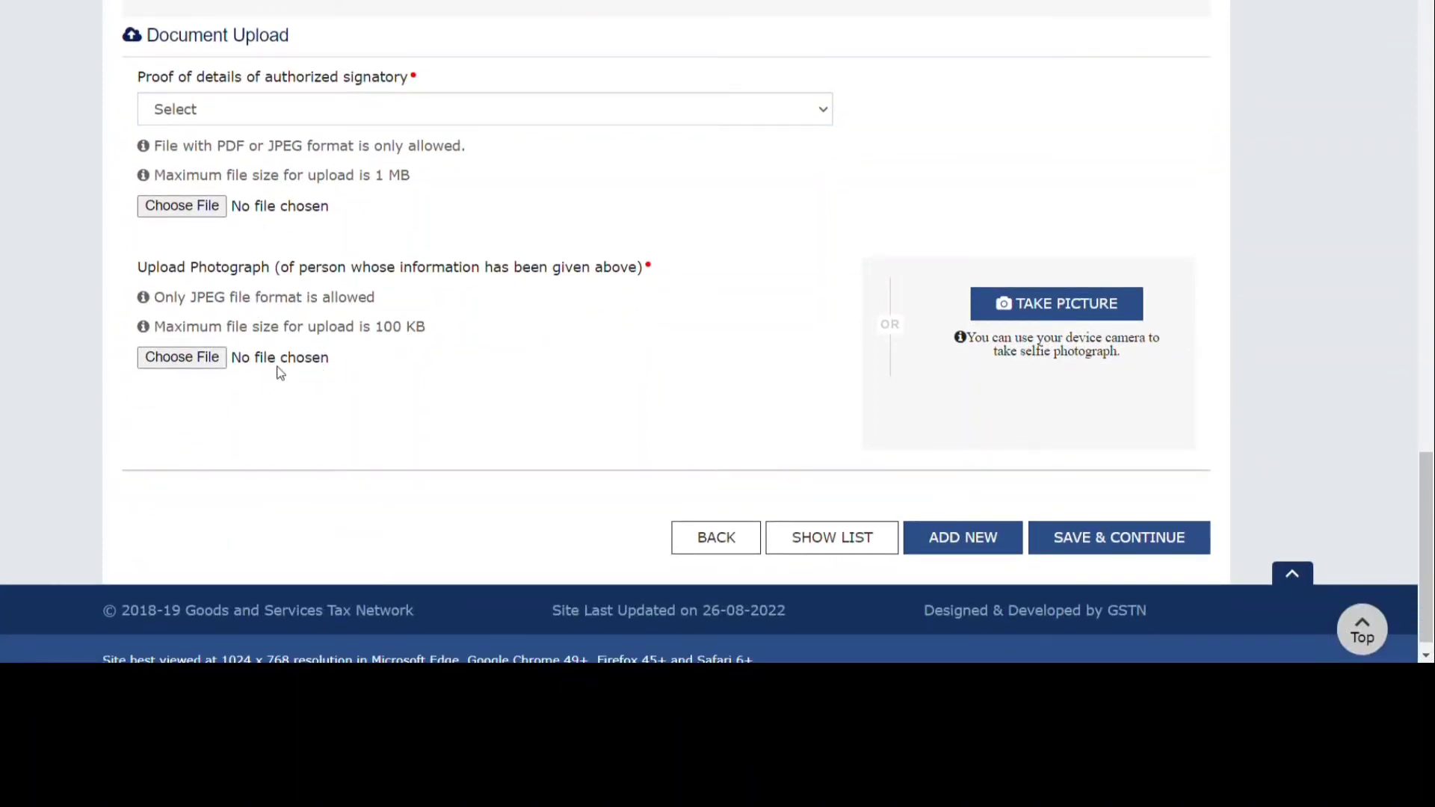
pyautogui.scroll(10, 607, 348)
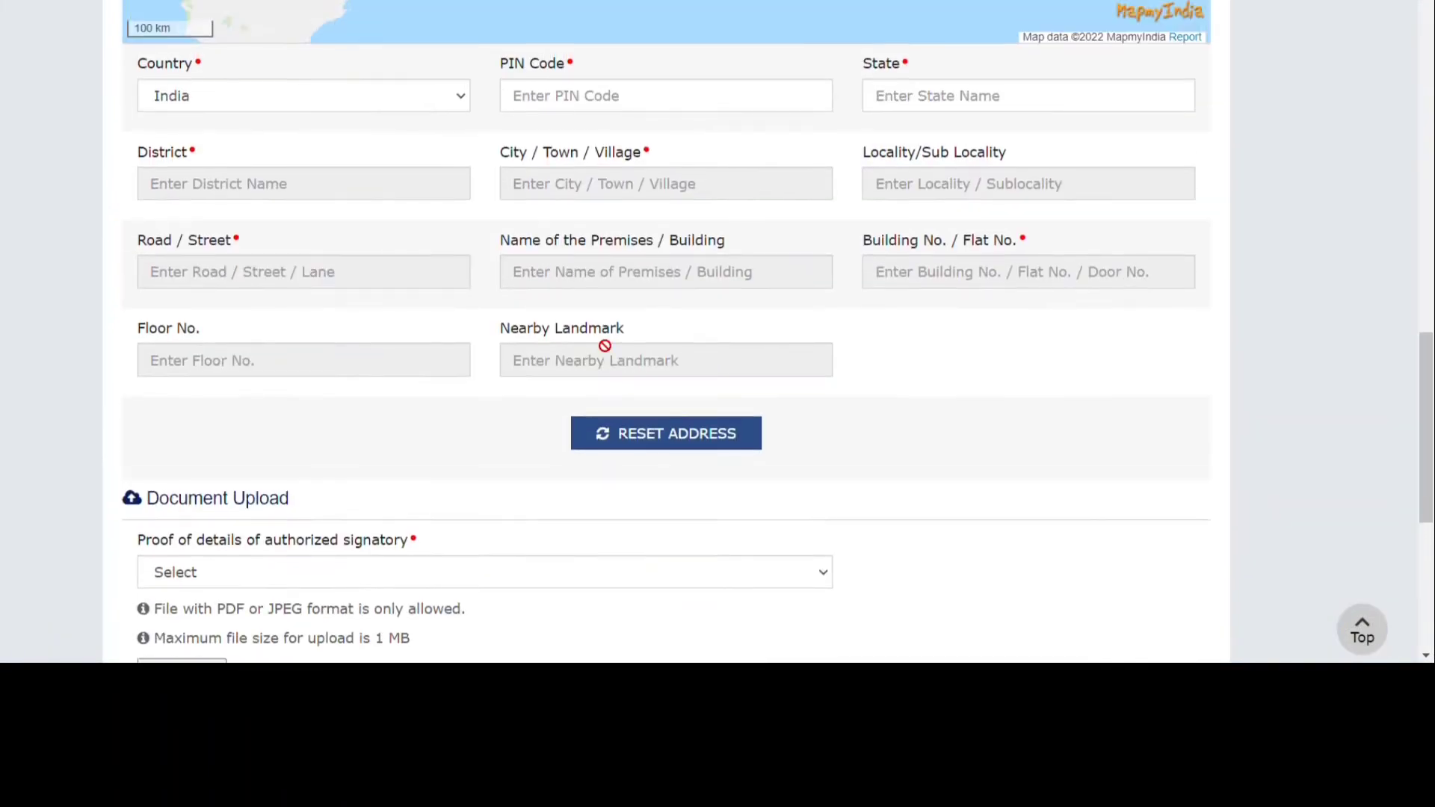
pyautogui.scroll(-3, 607, 348)
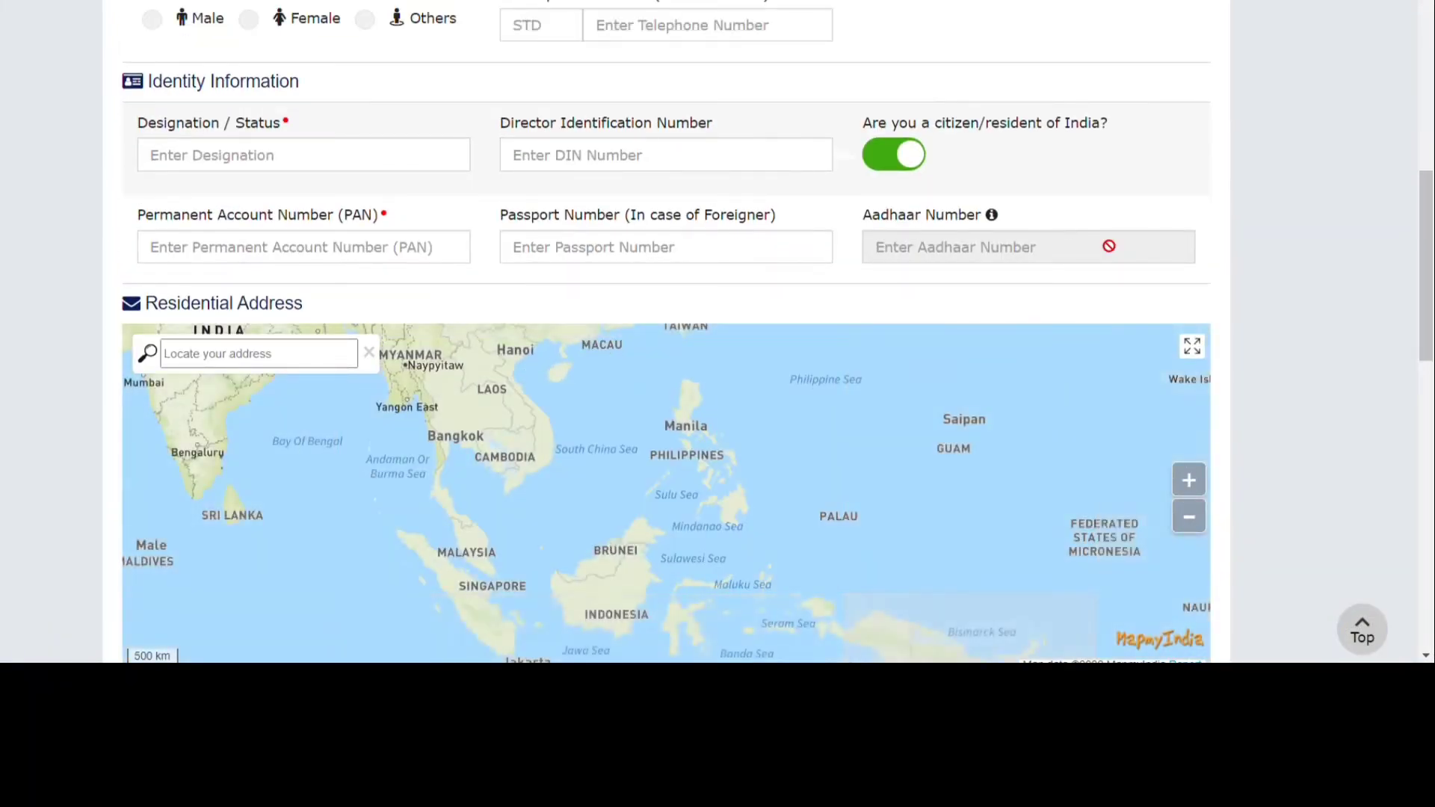
pyautogui.scroll(-12, 1052, 442)
pyautogui.scroll(-3, 982, 613)
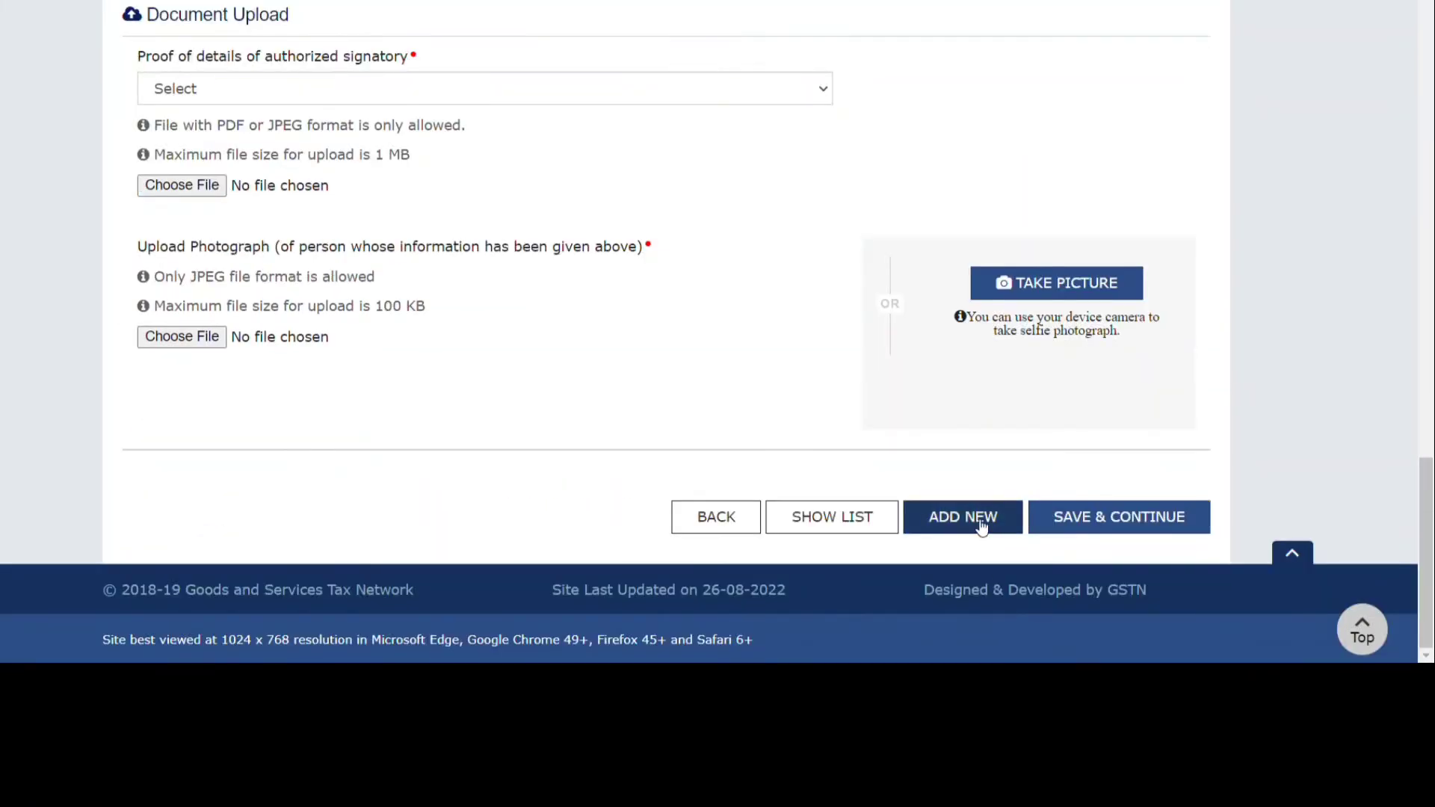
# Save the signatory details as a new entry and move on to Principal Place of Business.
pyautogui.click(980, 519)
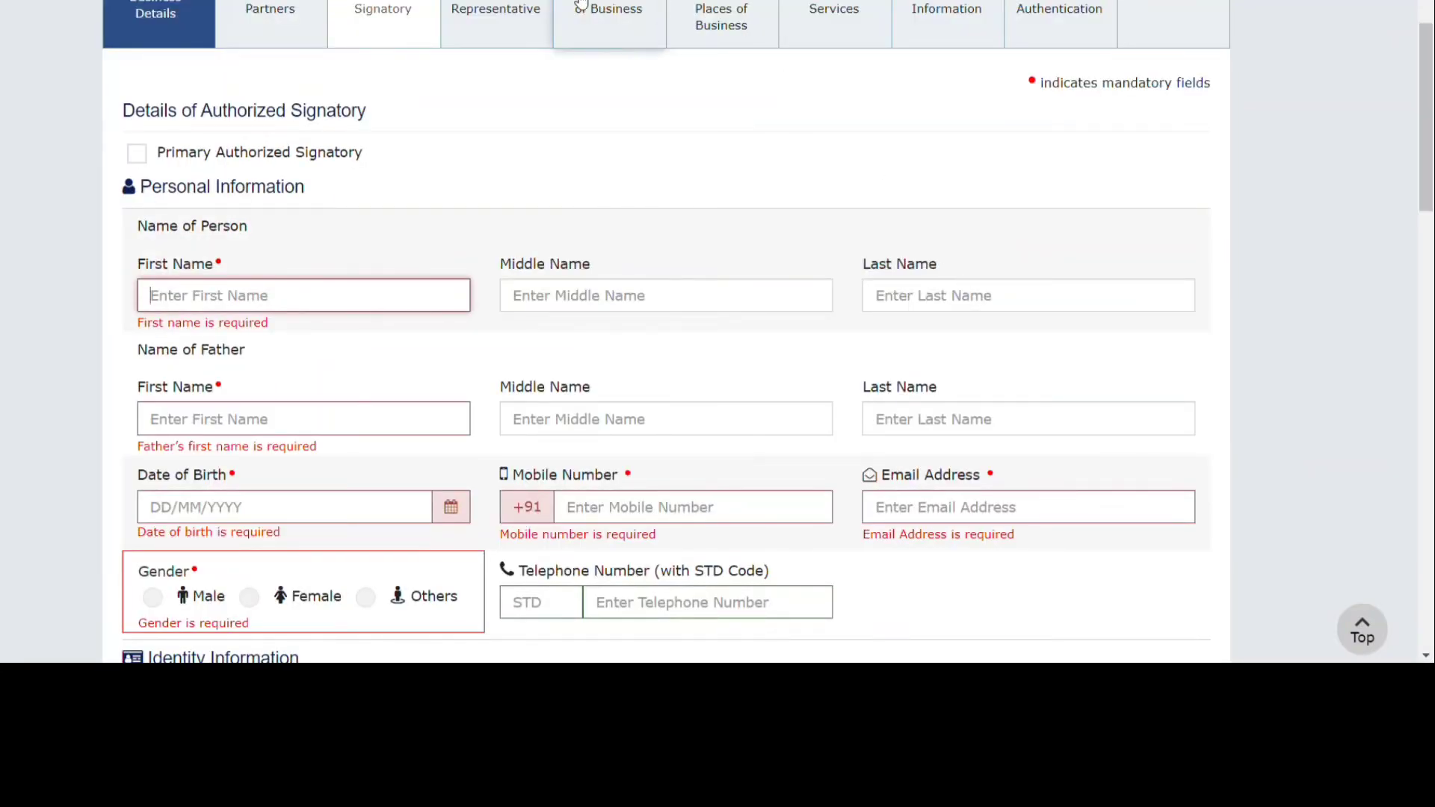
pyautogui.click(510, 6)
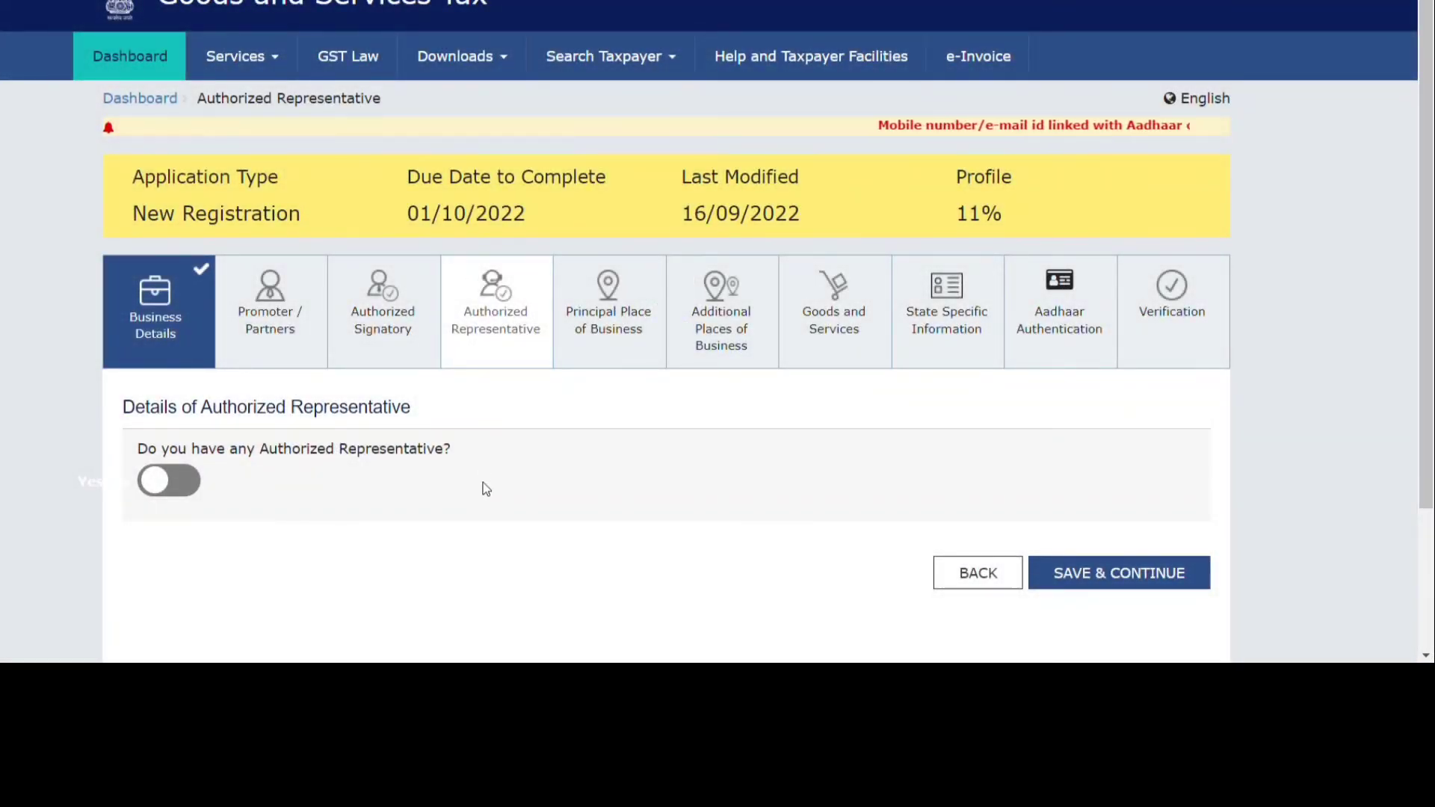
pyautogui.click(582, 309)
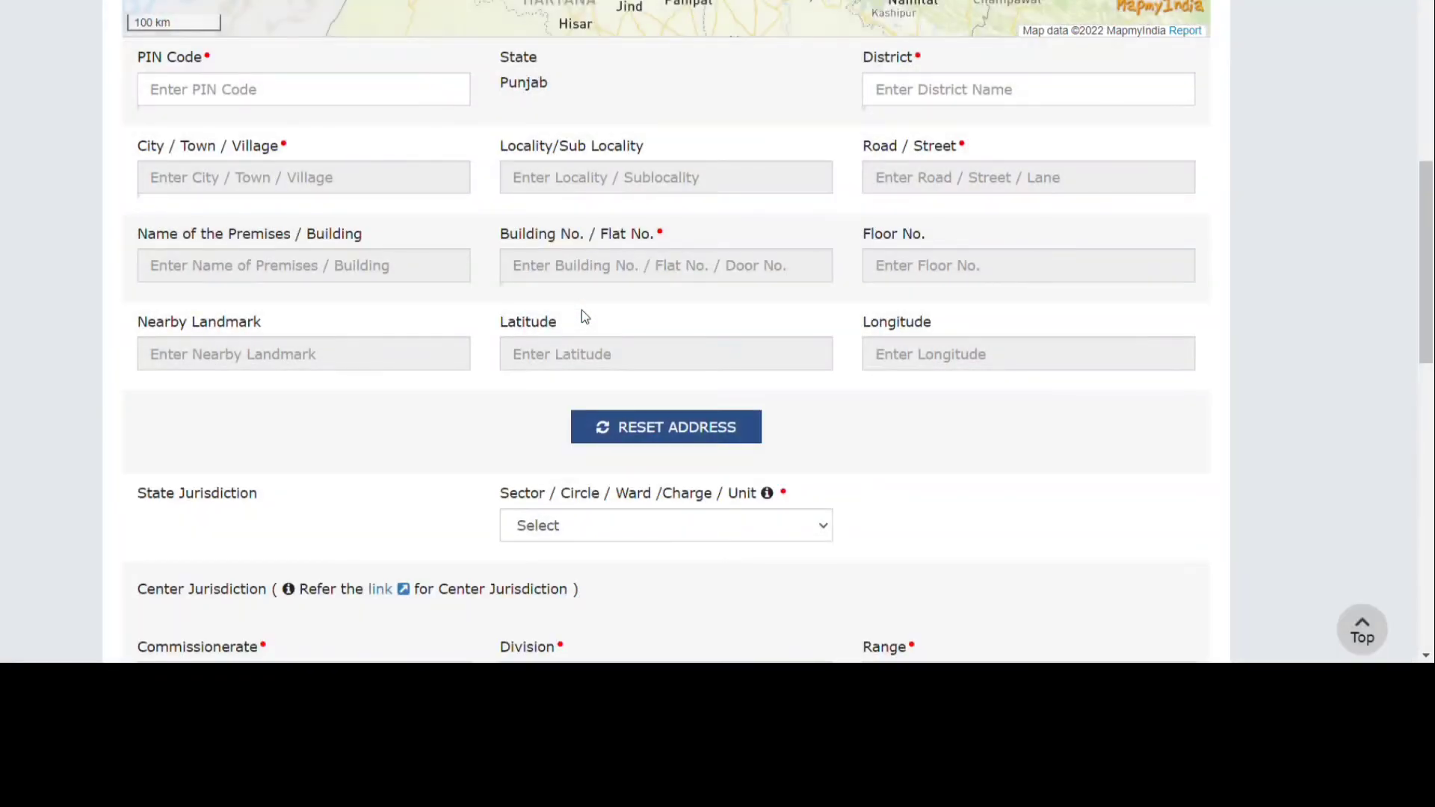
# Review the principal place of business form, viewing the sector/circle/ward choices without selecting one.
pyautogui.scroll(-5, 582, 310)
pyautogui.scroll(3, 581, 309)
pyautogui.scroll(9, 585, 317)
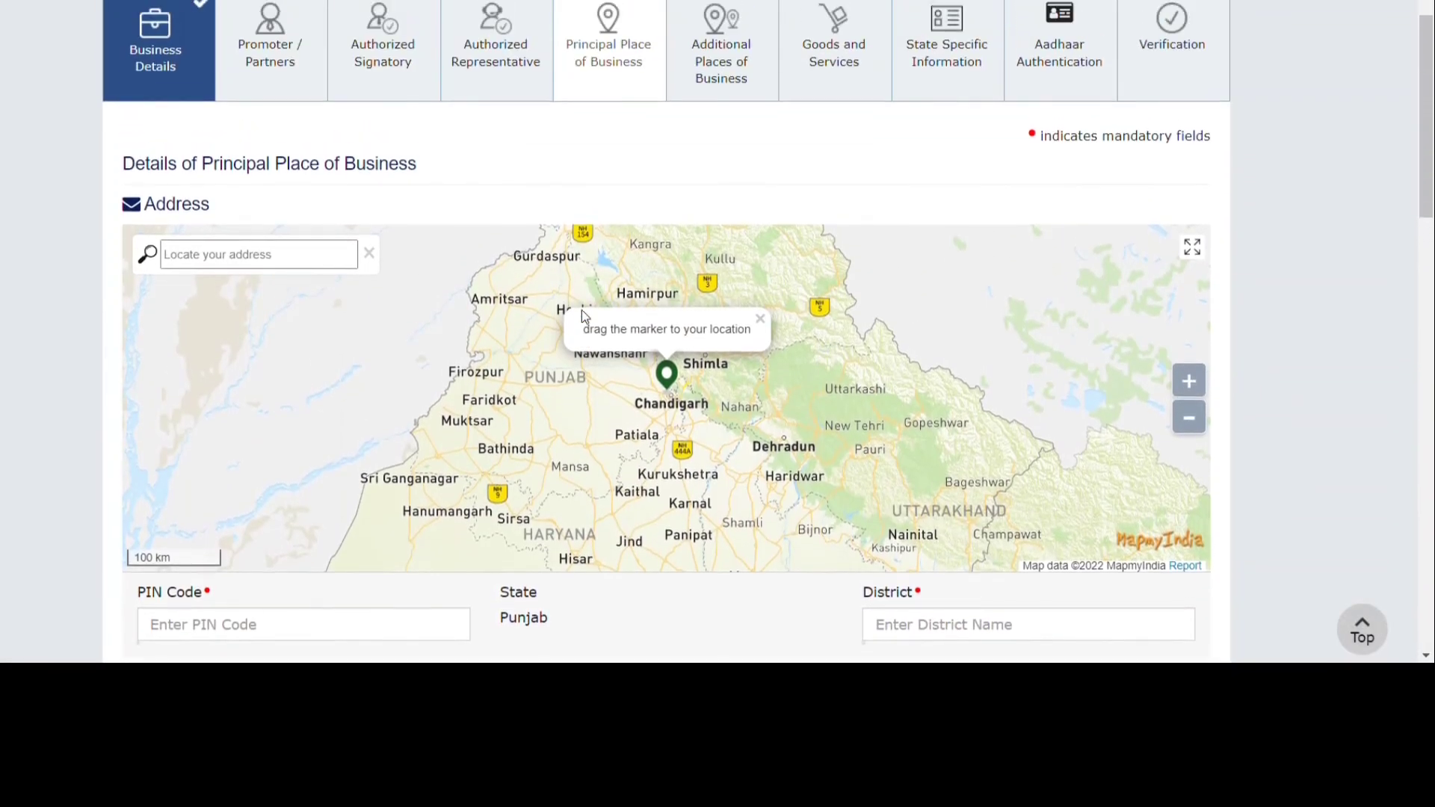
pyautogui.scroll(-8, 585, 317)
pyautogui.scroll(-2, 590, 319)
pyautogui.scroll(10, 587, 314)
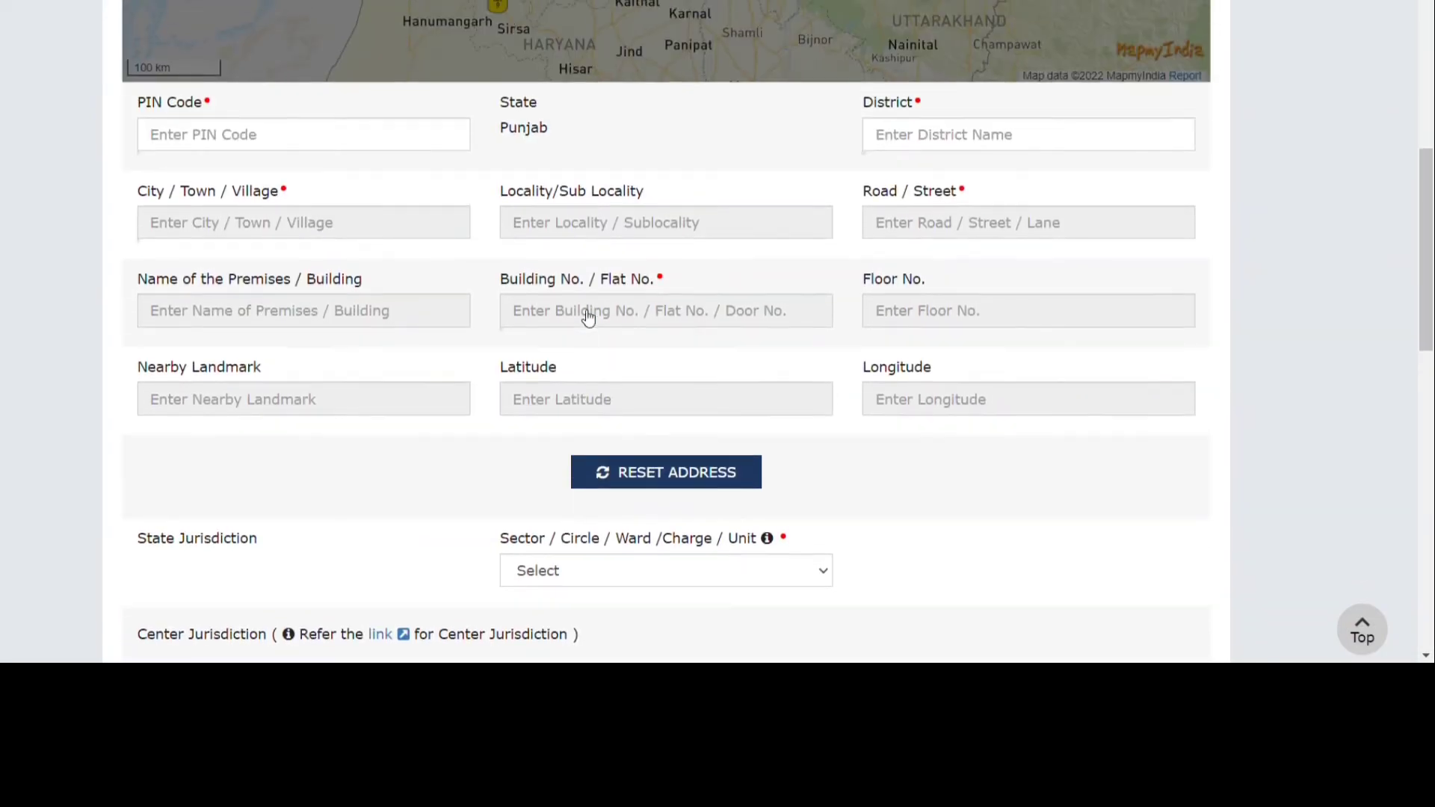
pyautogui.scroll(-9, 581, 311)
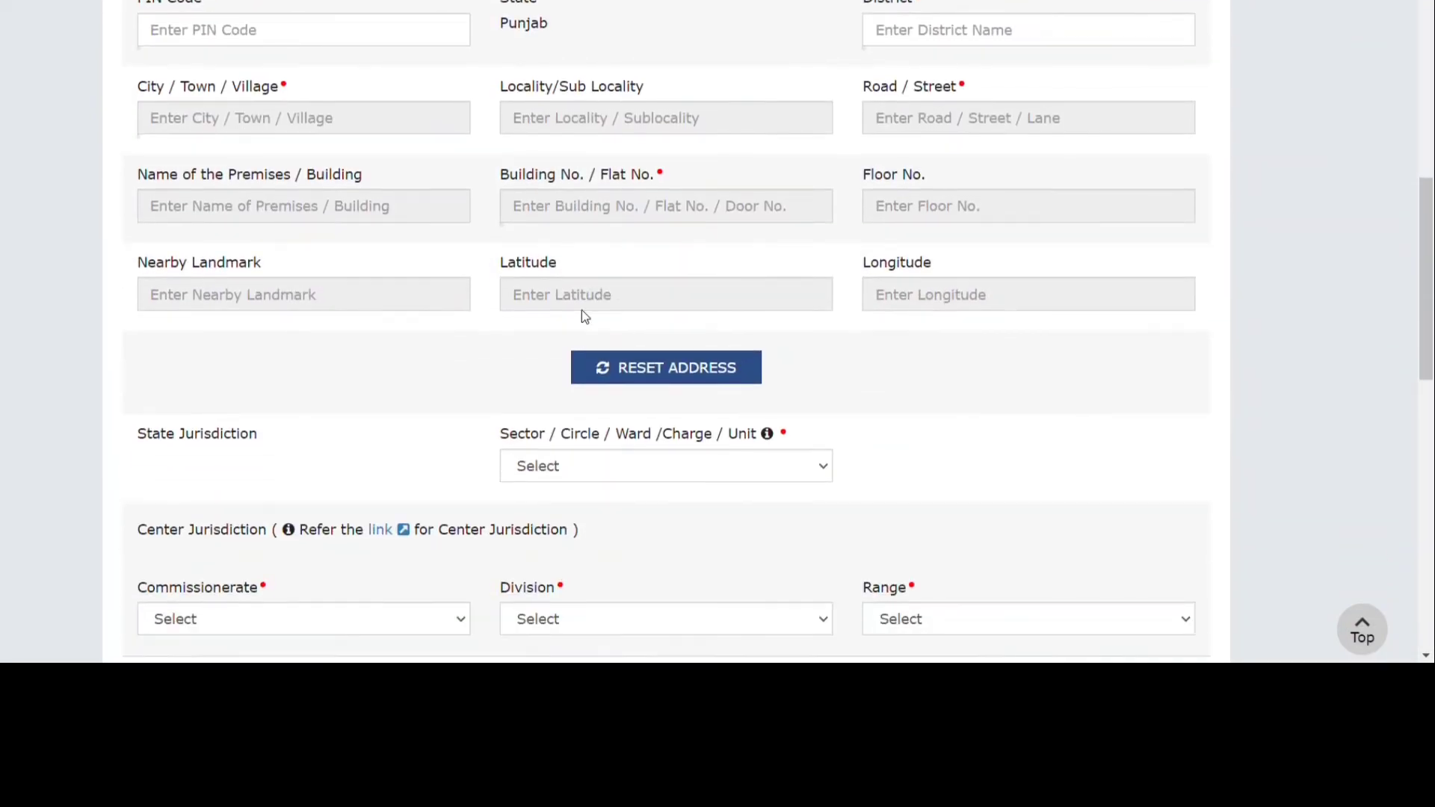
pyautogui.scroll(2, 581, 310)
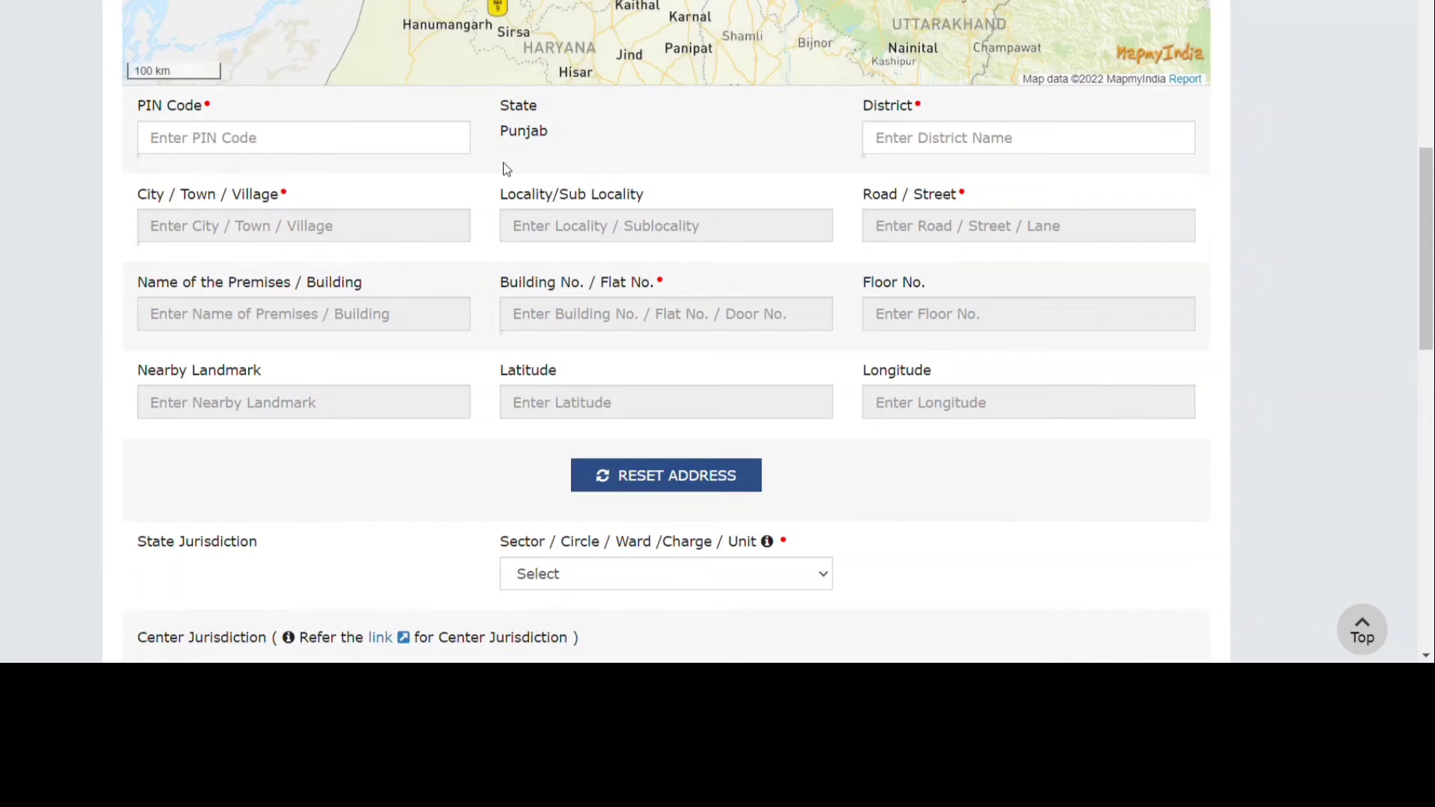
pyautogui.scroll(-2, 320, 171)
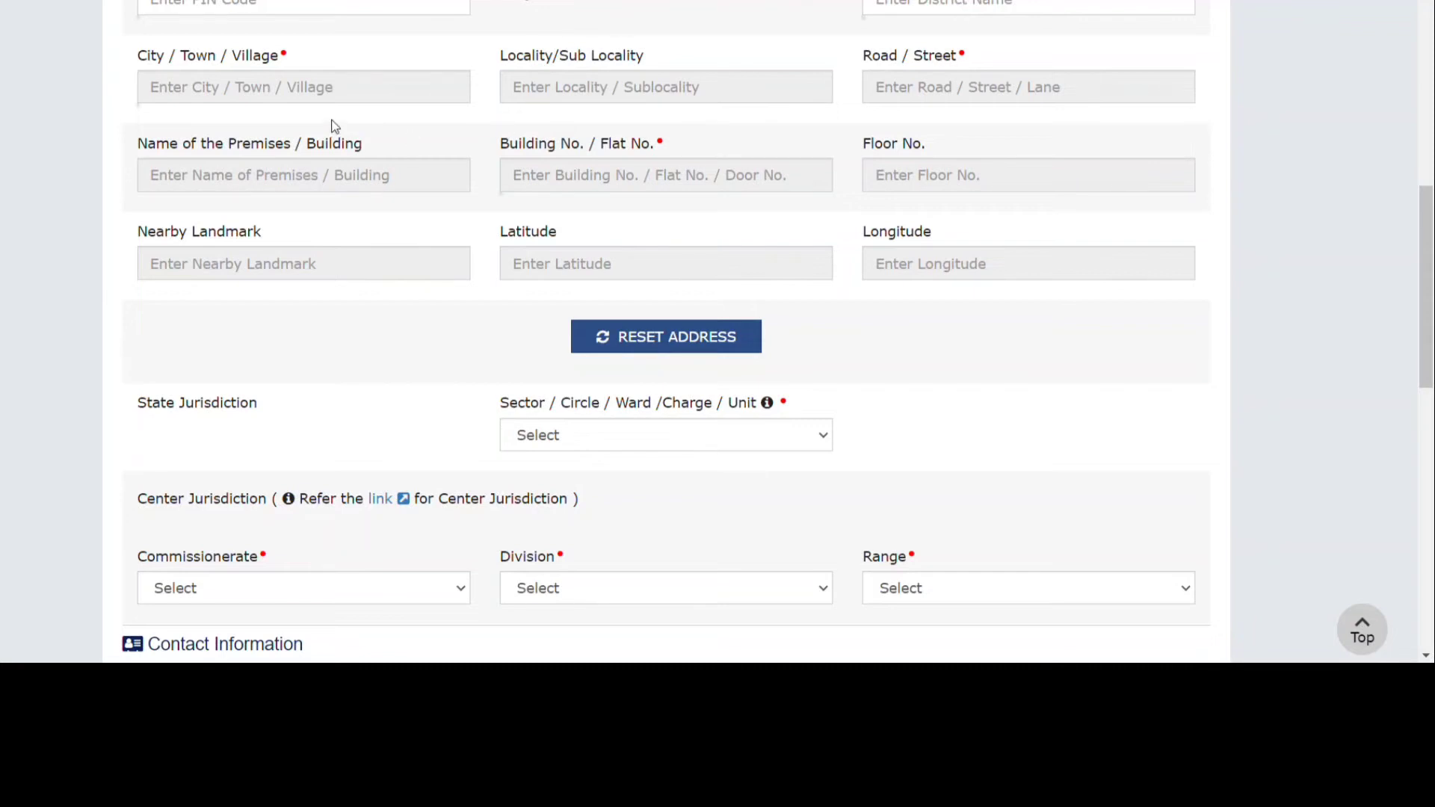
pyautogui.scroll(-3, 843, 179)
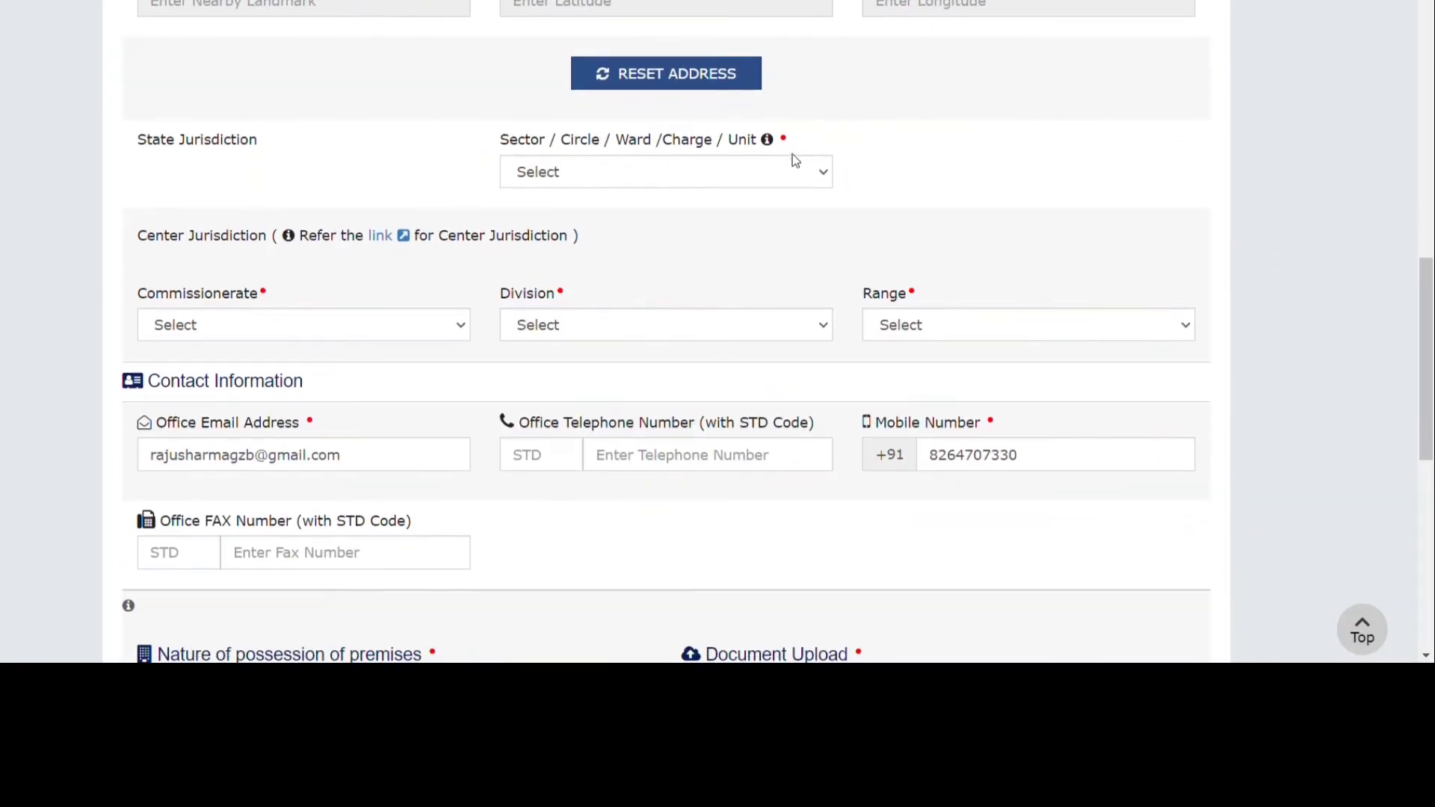
pyautogui.scroll(-1, 712, 267)
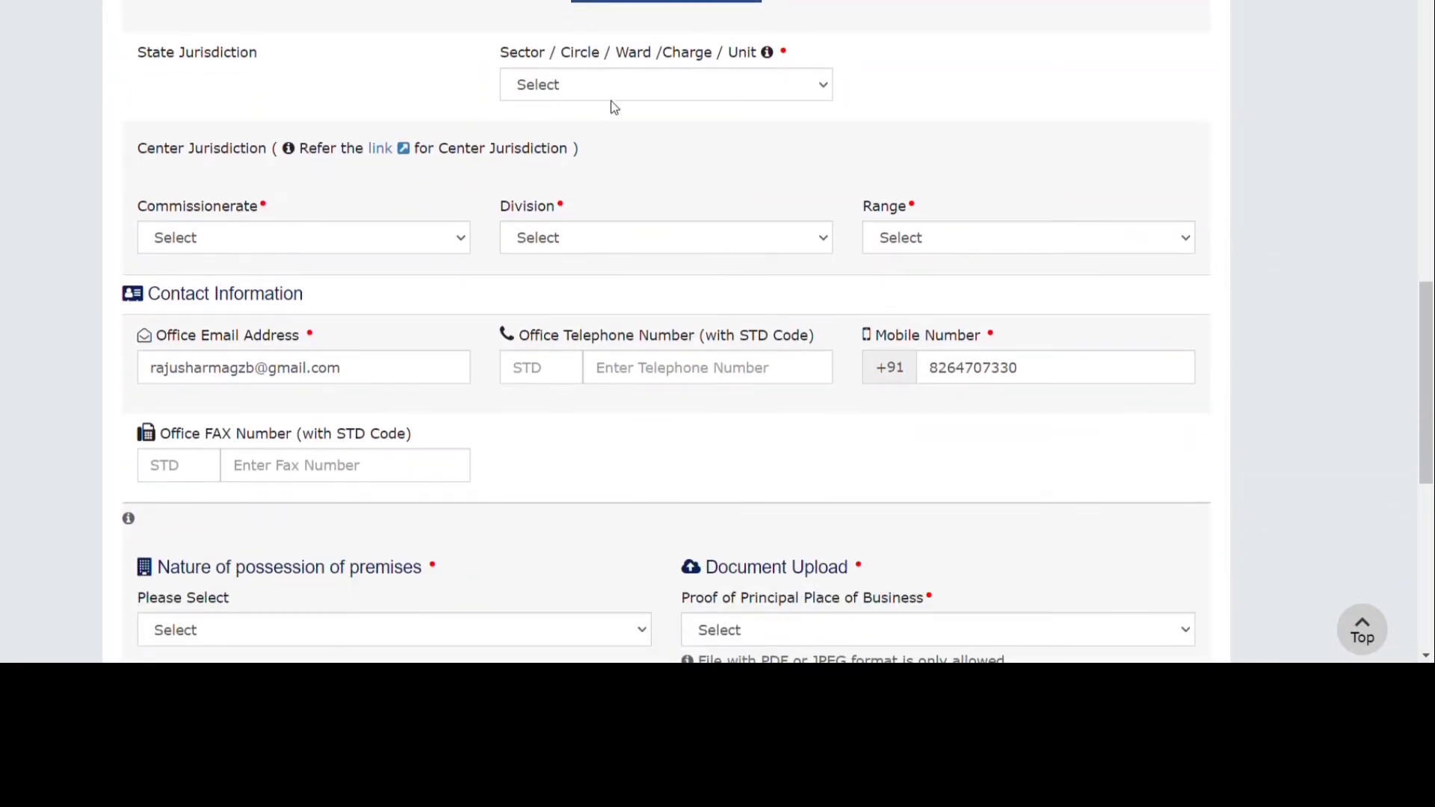
pyautogui.click(616, 99)
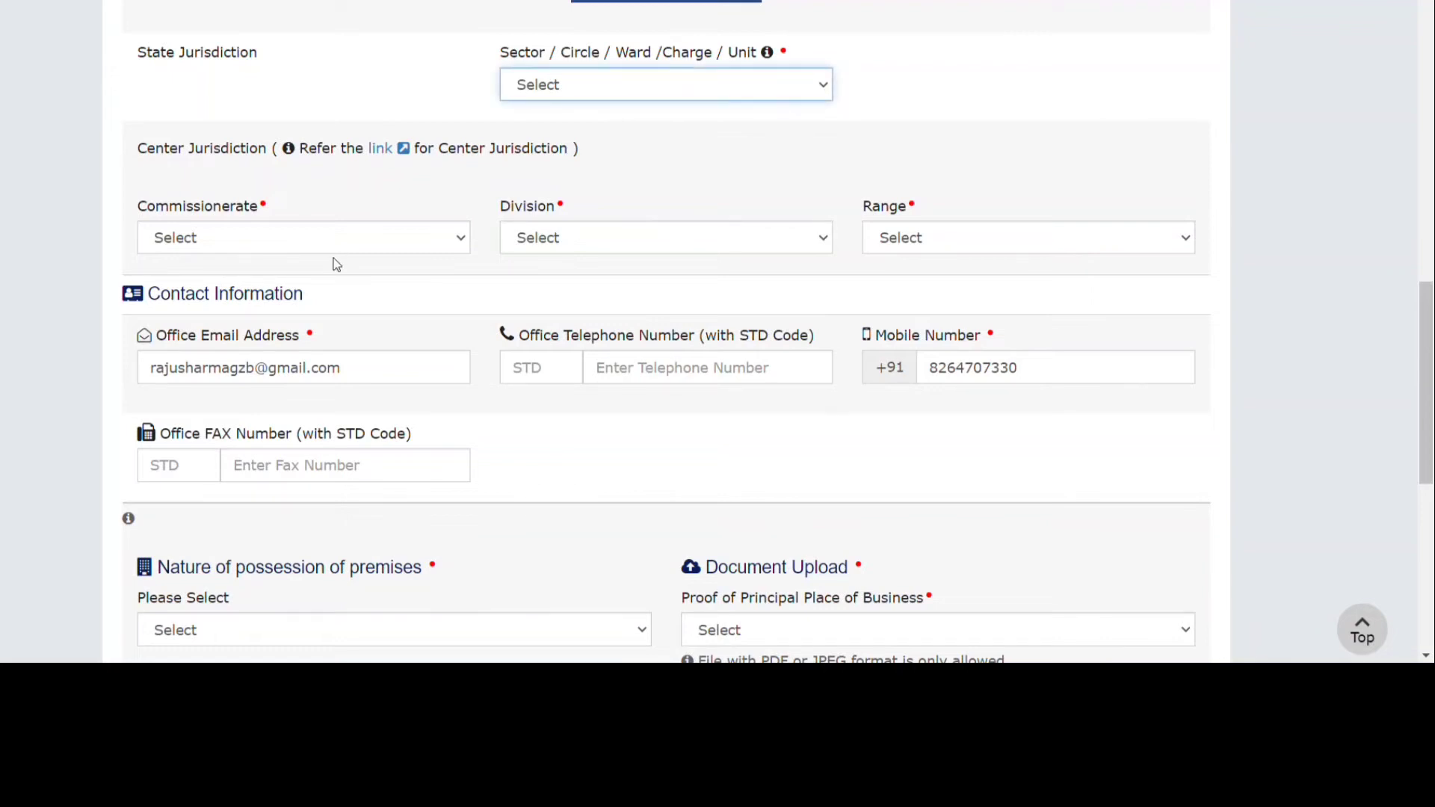
pyautogui.click(525, 263)
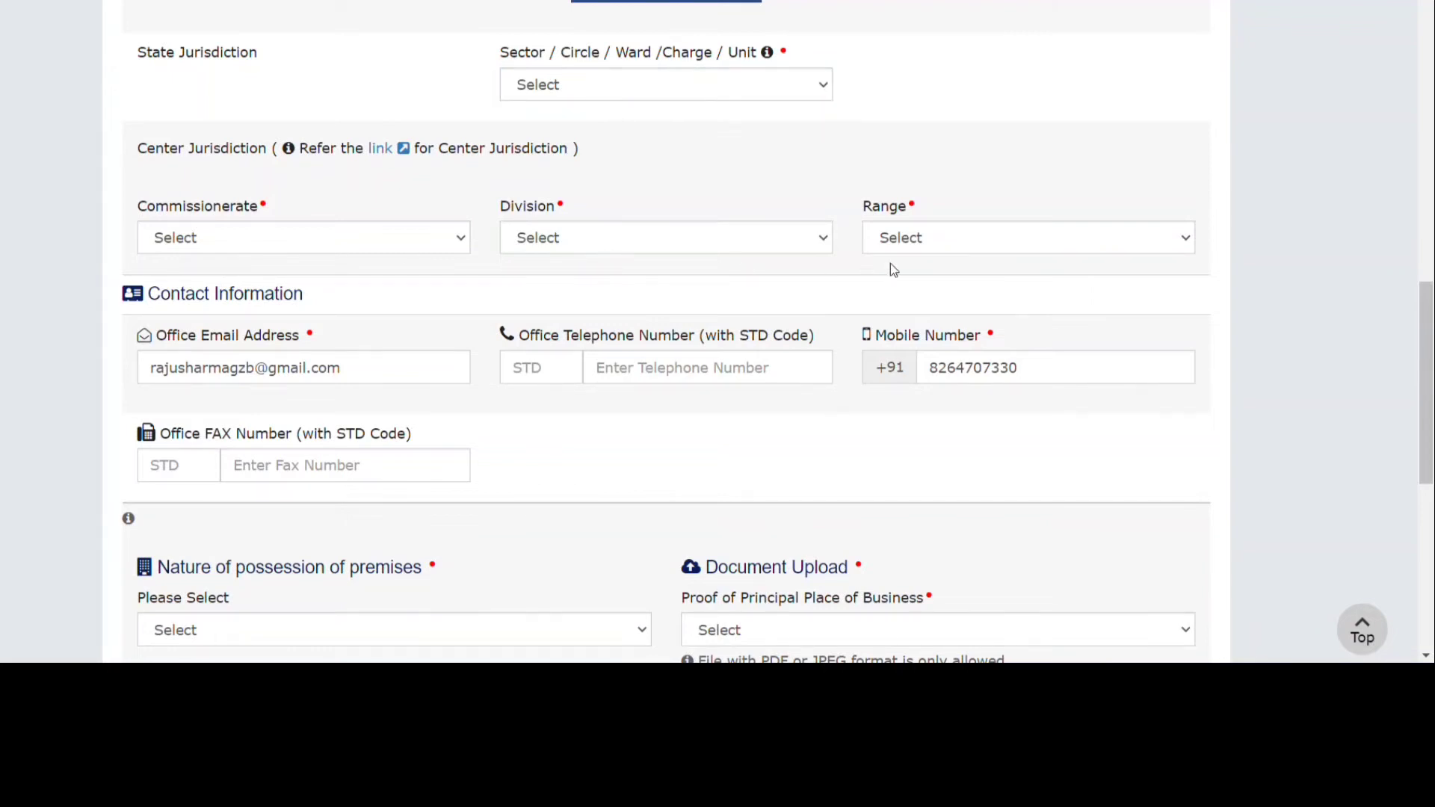
pyautogui.scroll(-3, 653, 394)
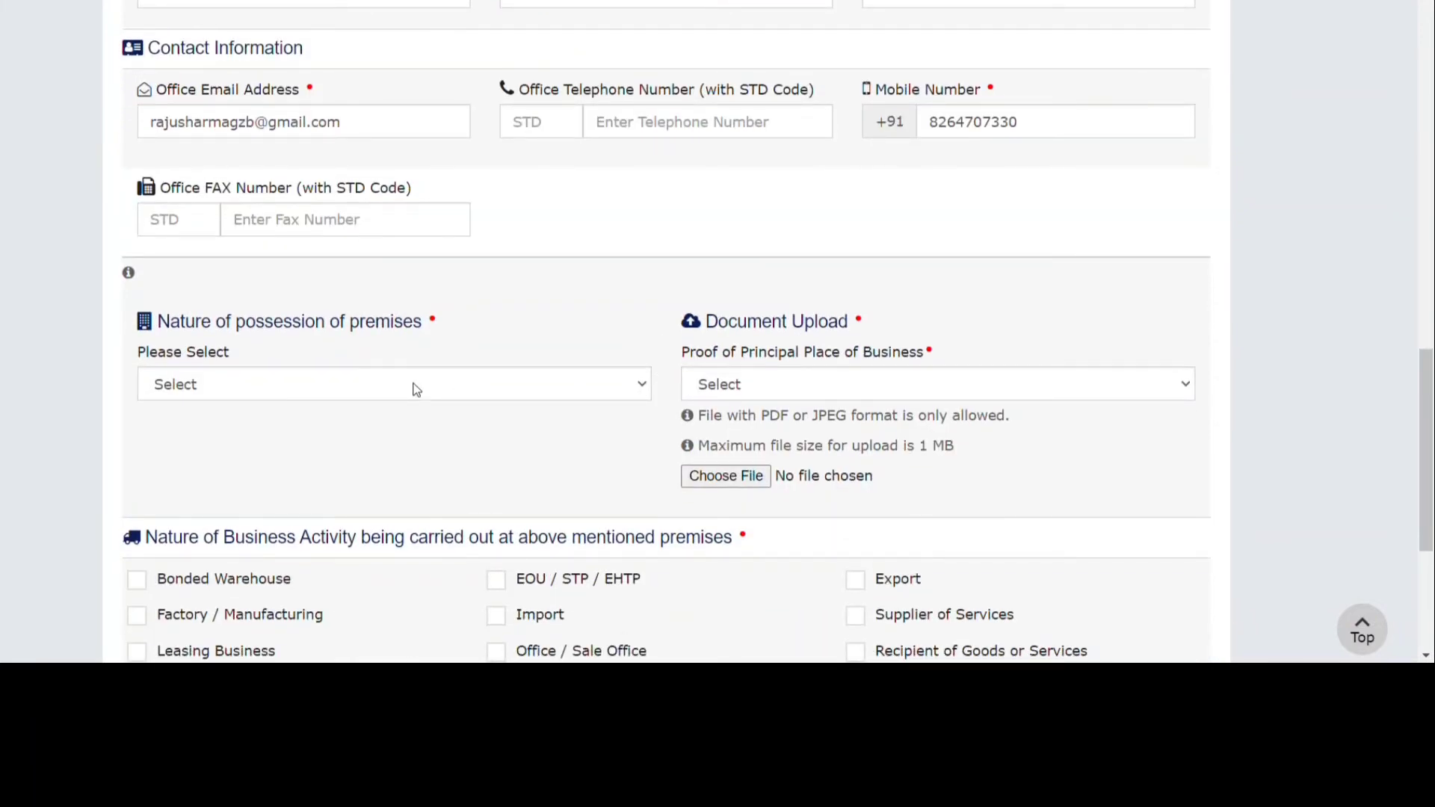
# Set premises possession to Rented and the proof document to Rent / Lease agreement.
pyautogui.click(437, 395)
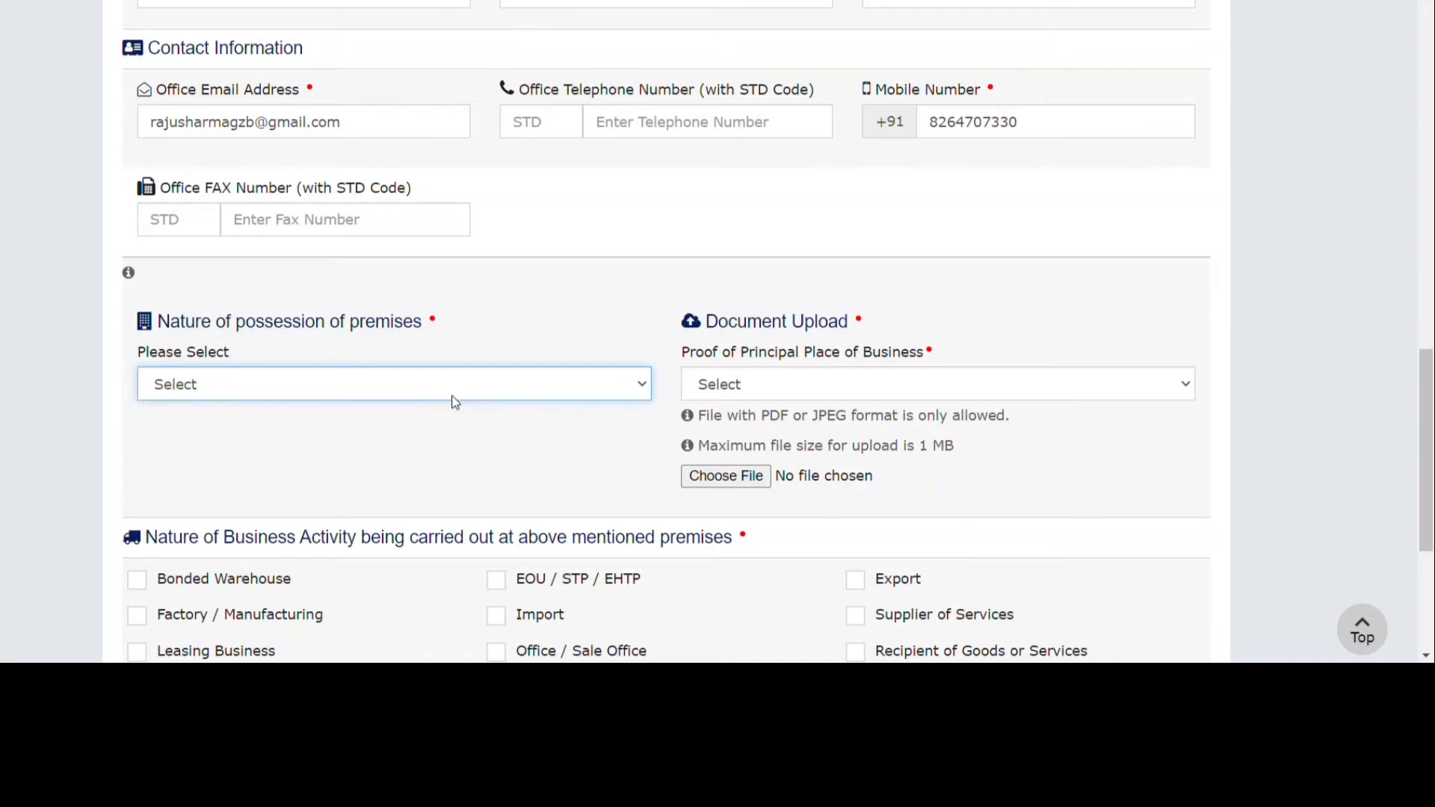
pyautogui.click(348, 510)
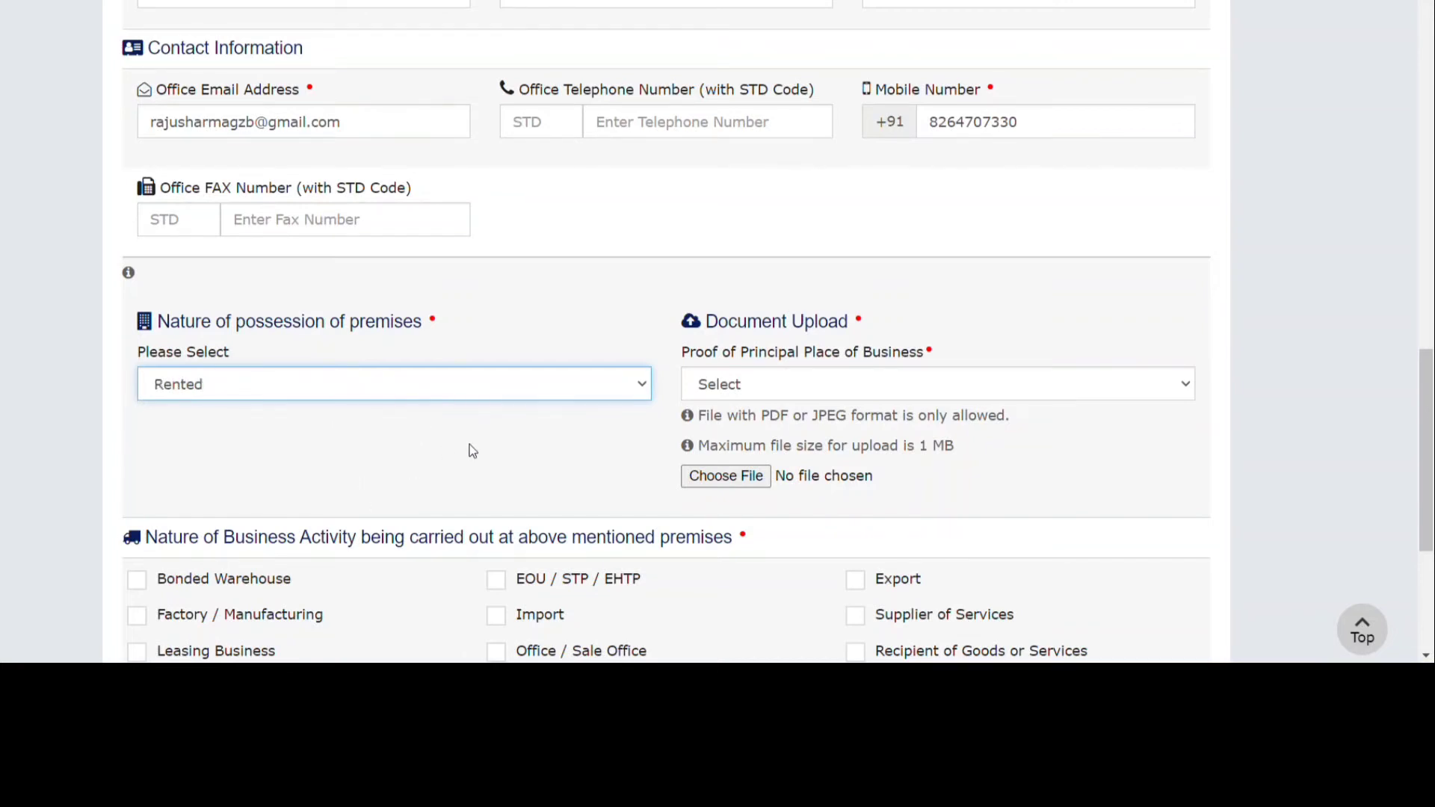
pyautogui.click(766, 382)
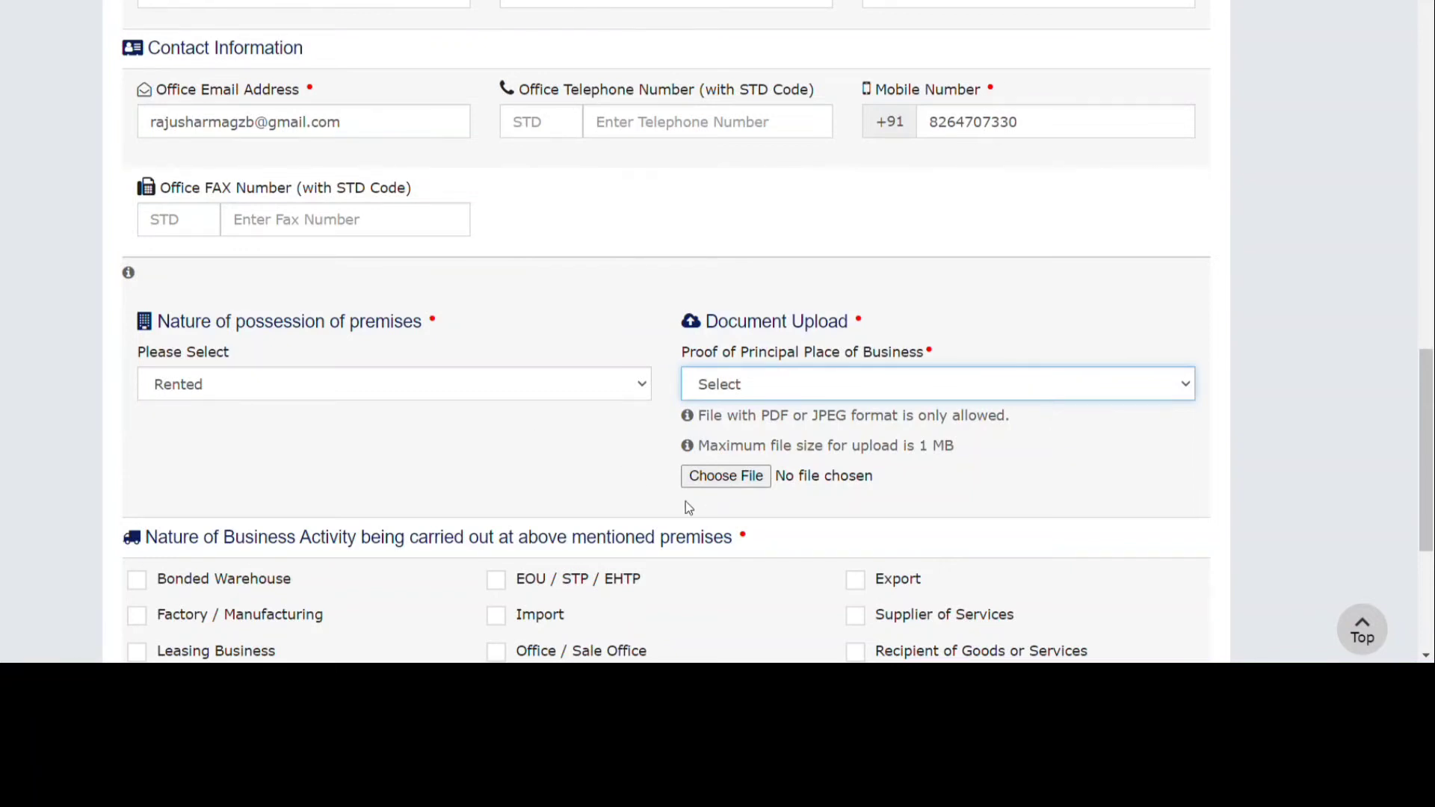
pyautogui.click(716, 504)
pyautogui.click(538, 439)
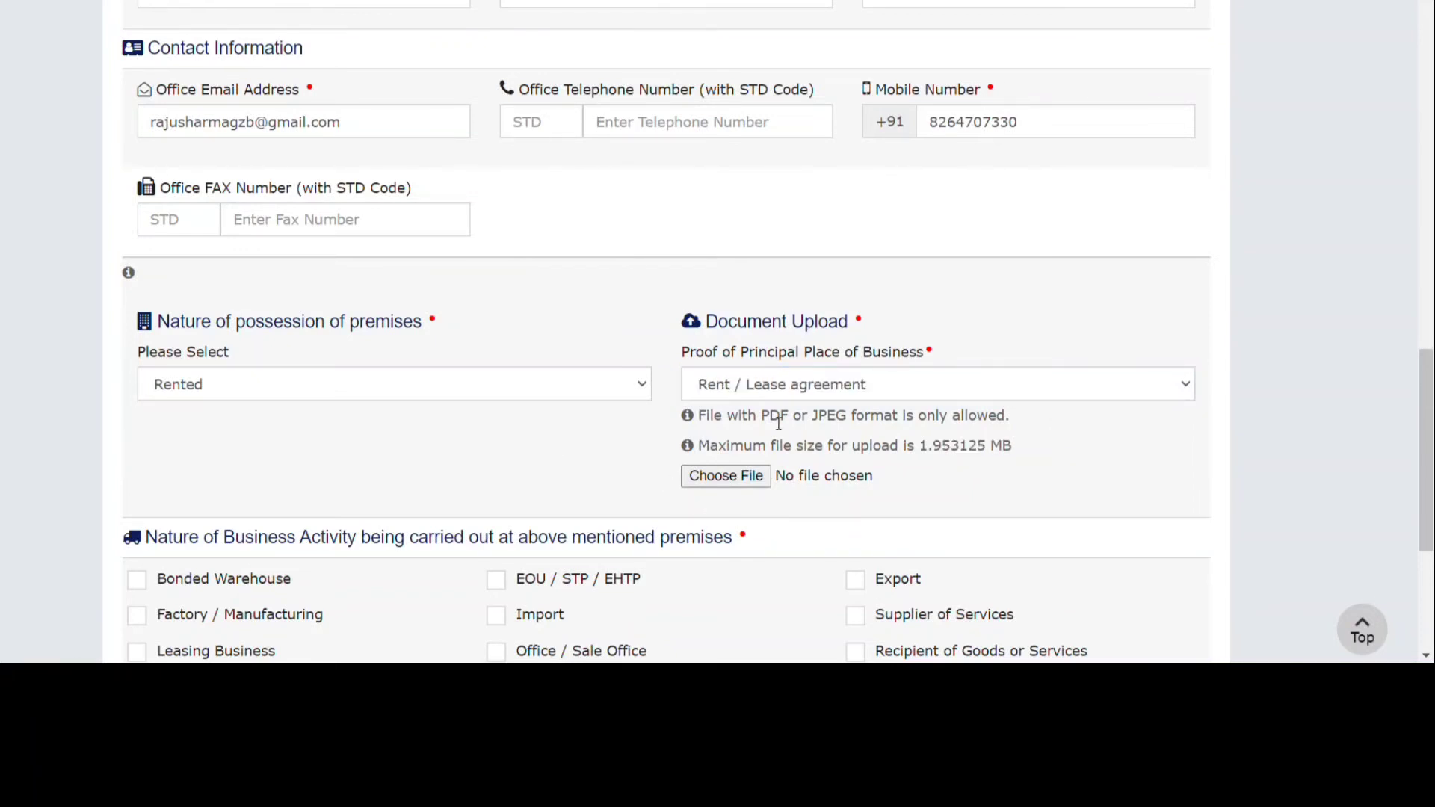
# Tick Factory / Manufacturing and Others (Please Specify) under Nature of Business Activity, leaving Other Nature Of Business empty.
pyautogui.scroll(-5, 778, 378)
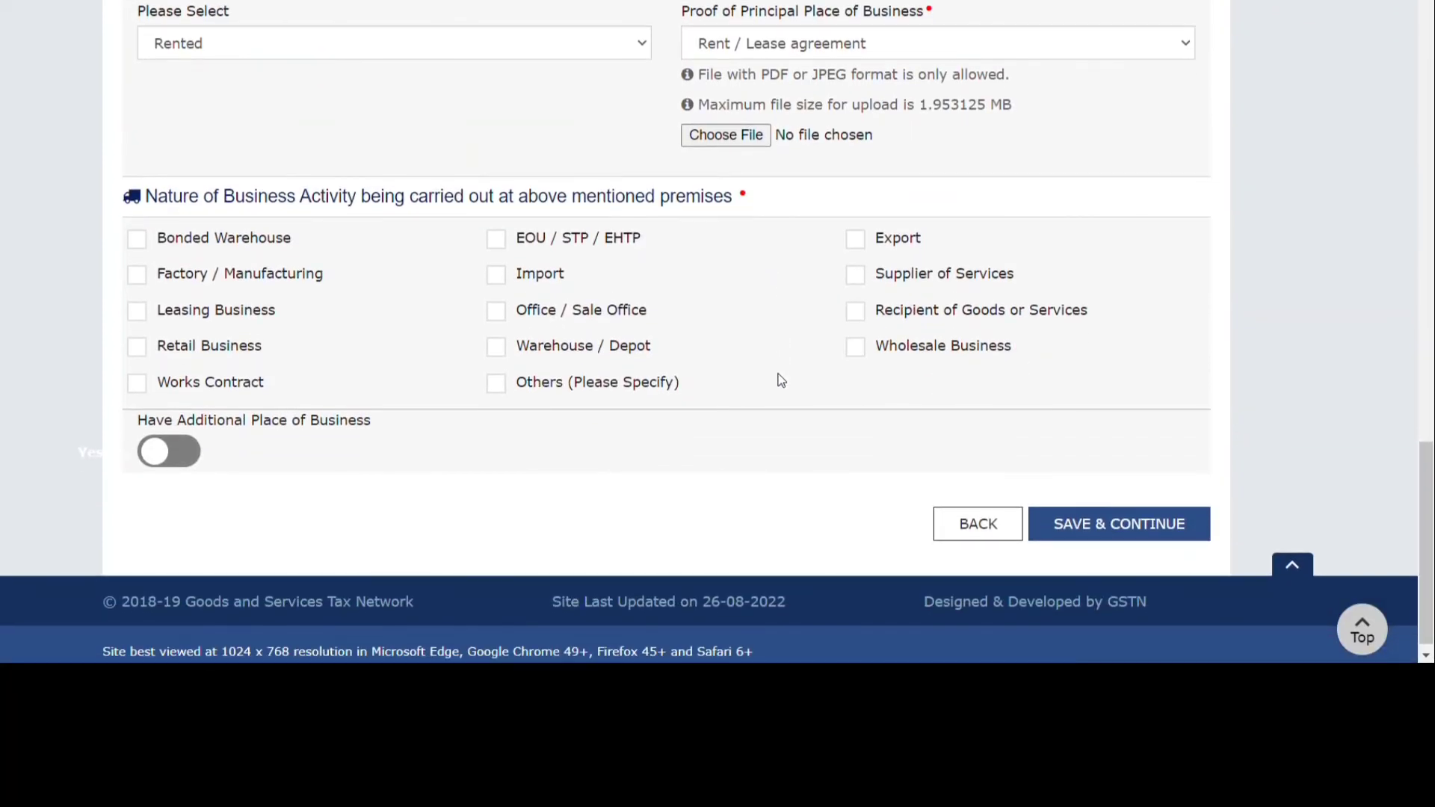
pyautogui.scroll(2, 781, 381)
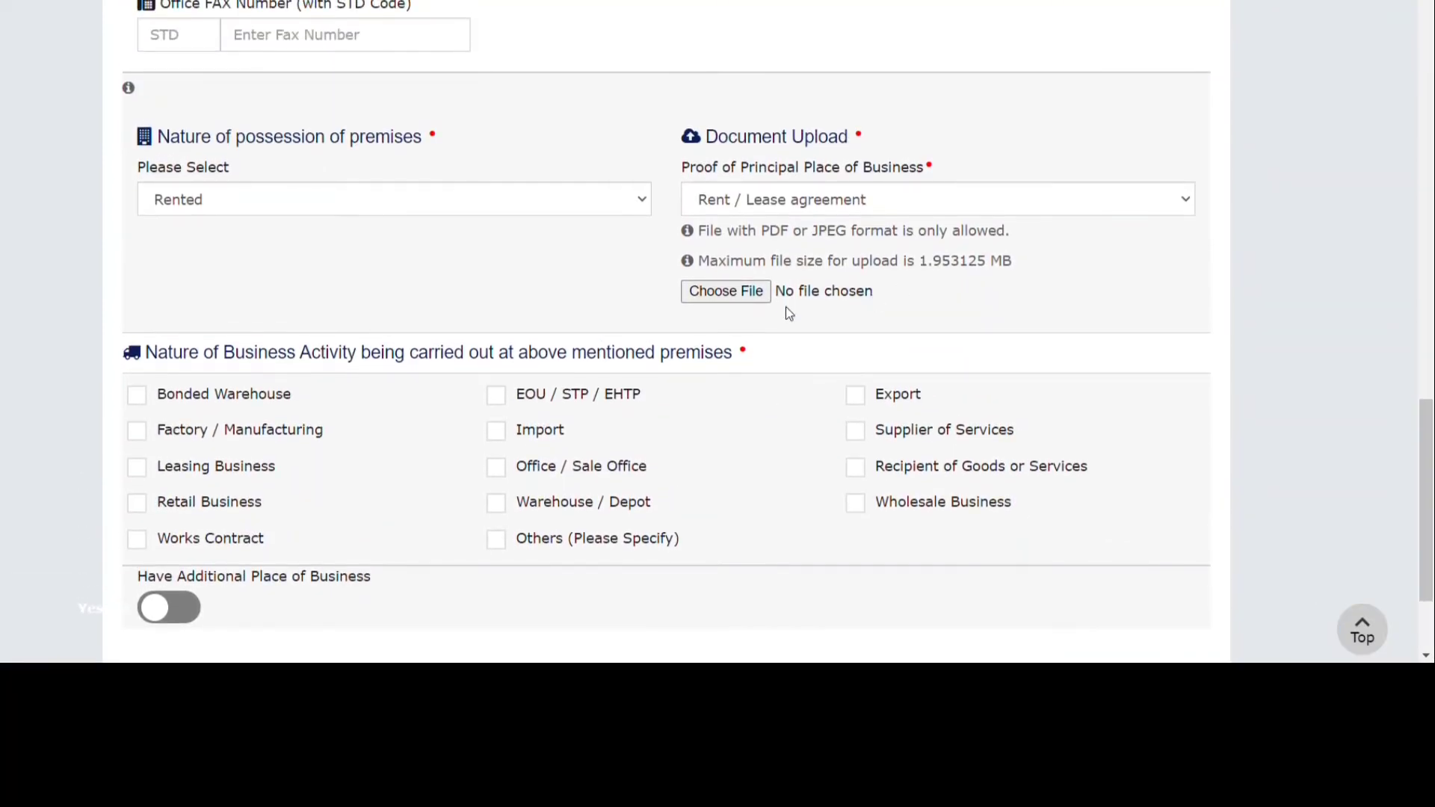
pyautogui.scroll(-1, 784, 311)
pyautogui.scroll(-1, 696, 323)
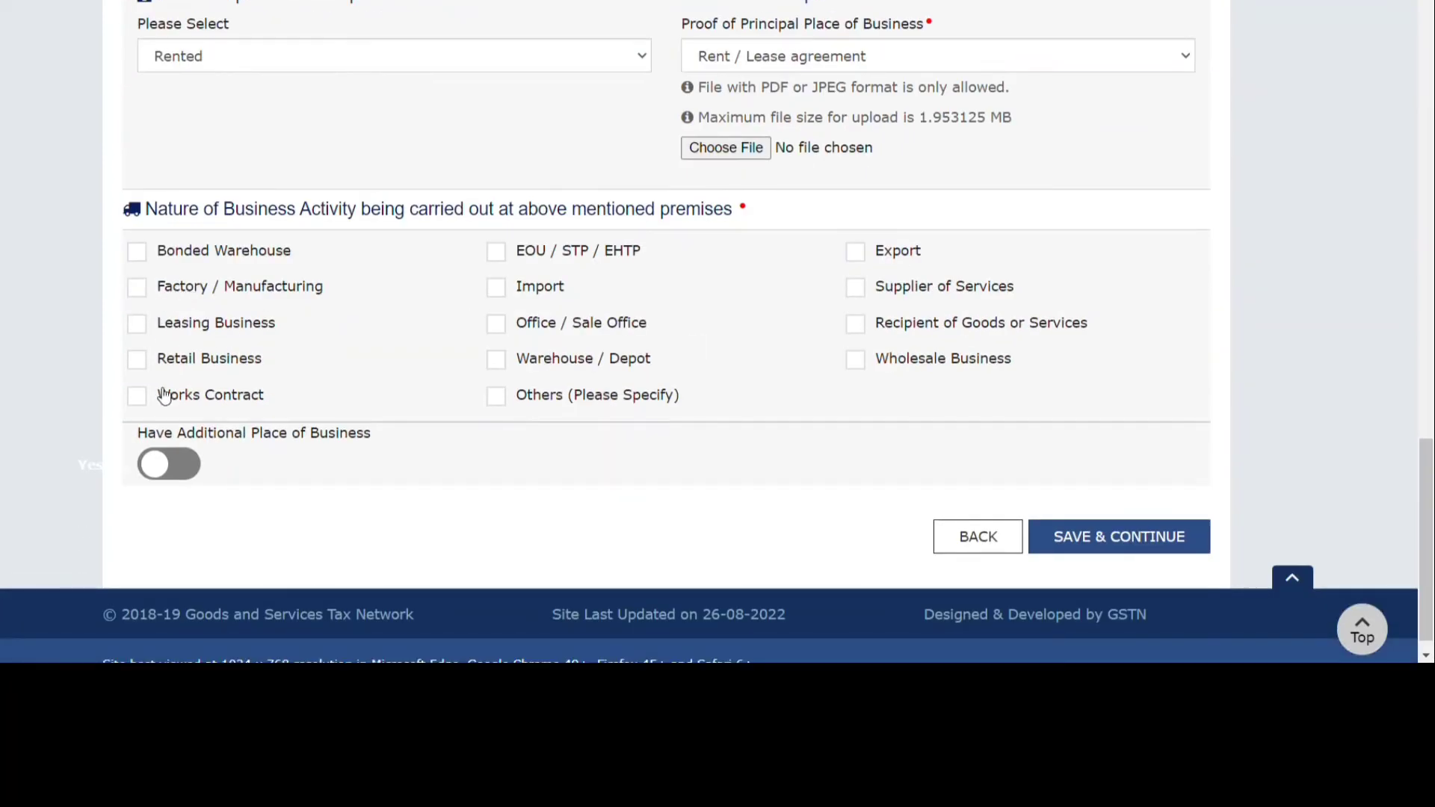
pyautogui.click(136, 286)
pyautogui.click(496, 396)
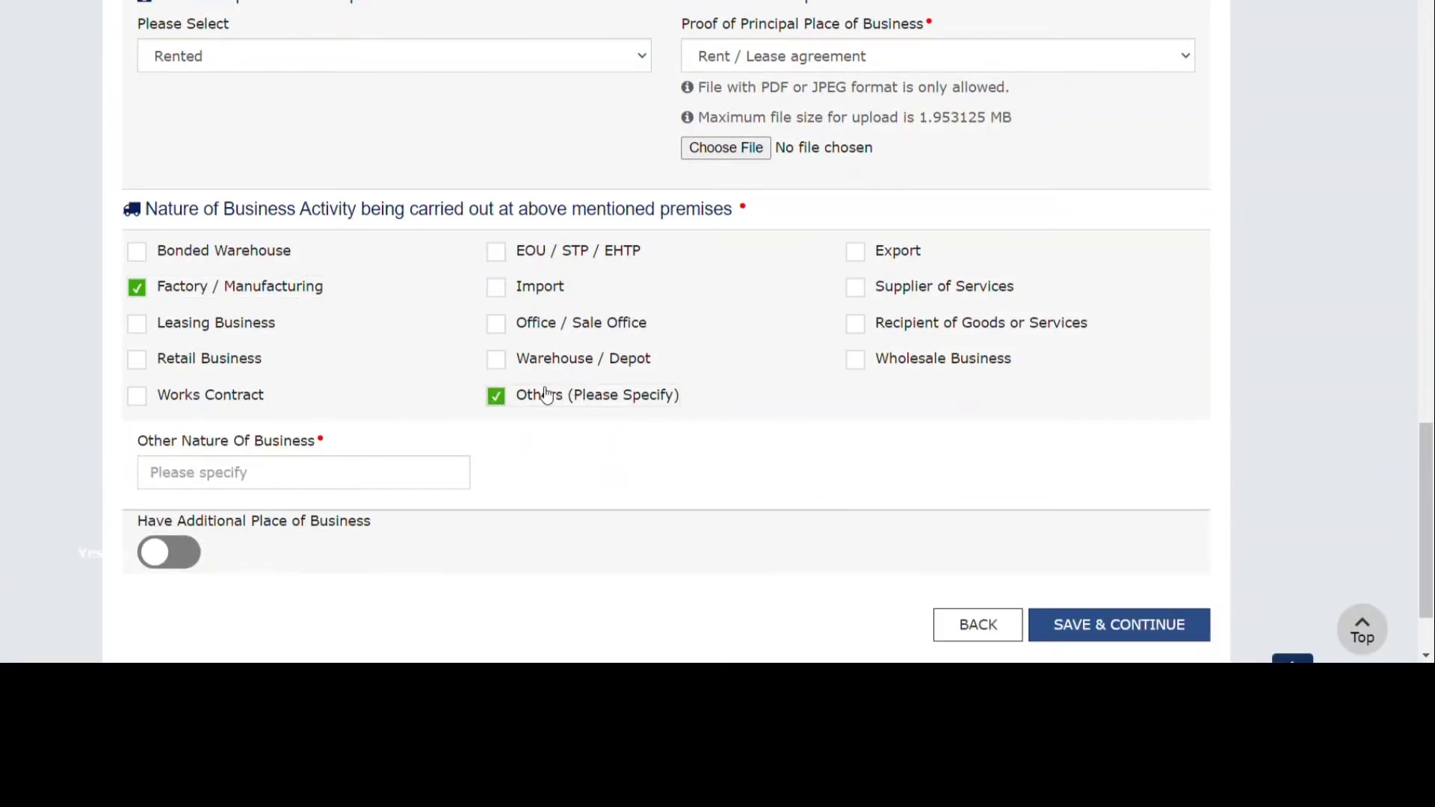
pyautogui.click(521, 403)
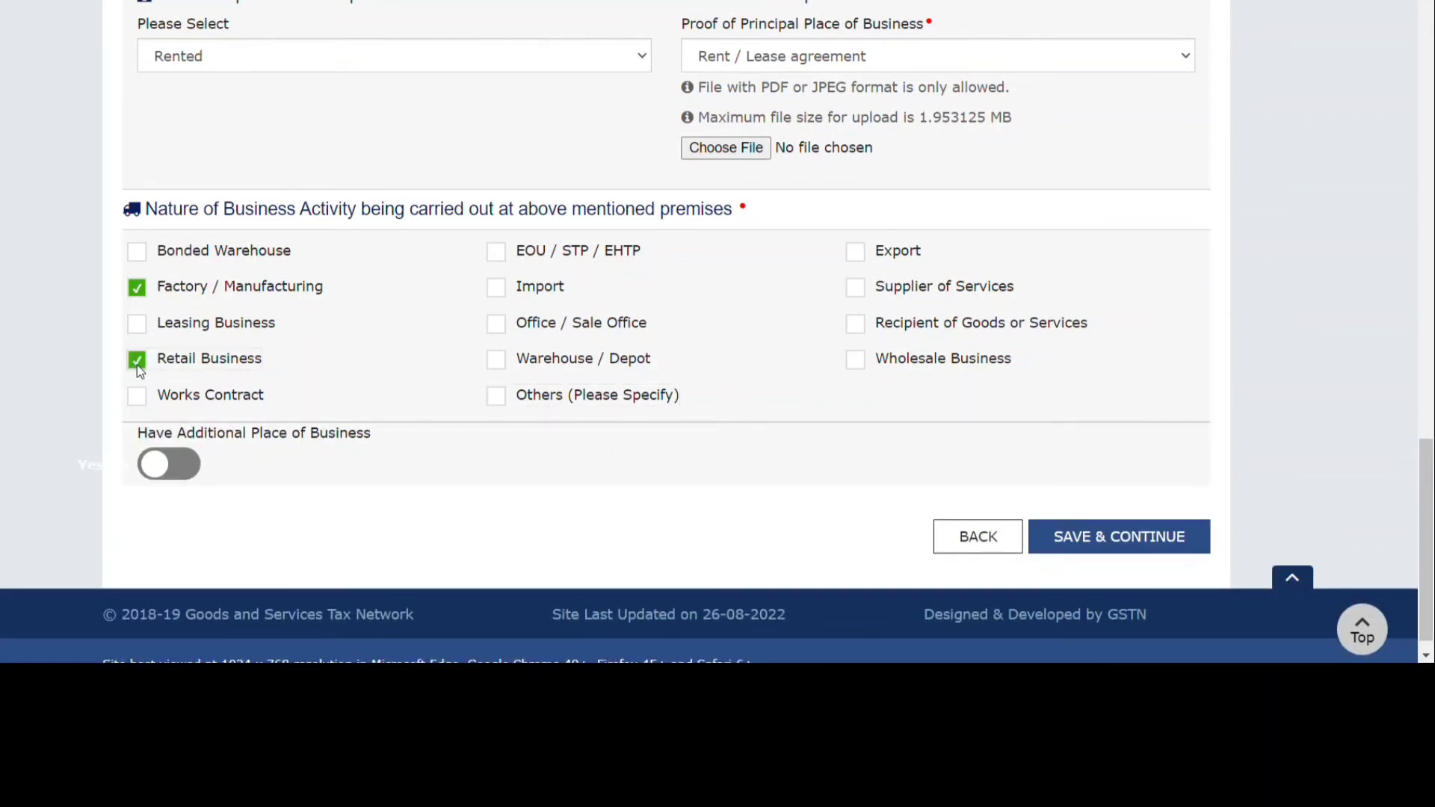
pyautogui.click(493, 404)
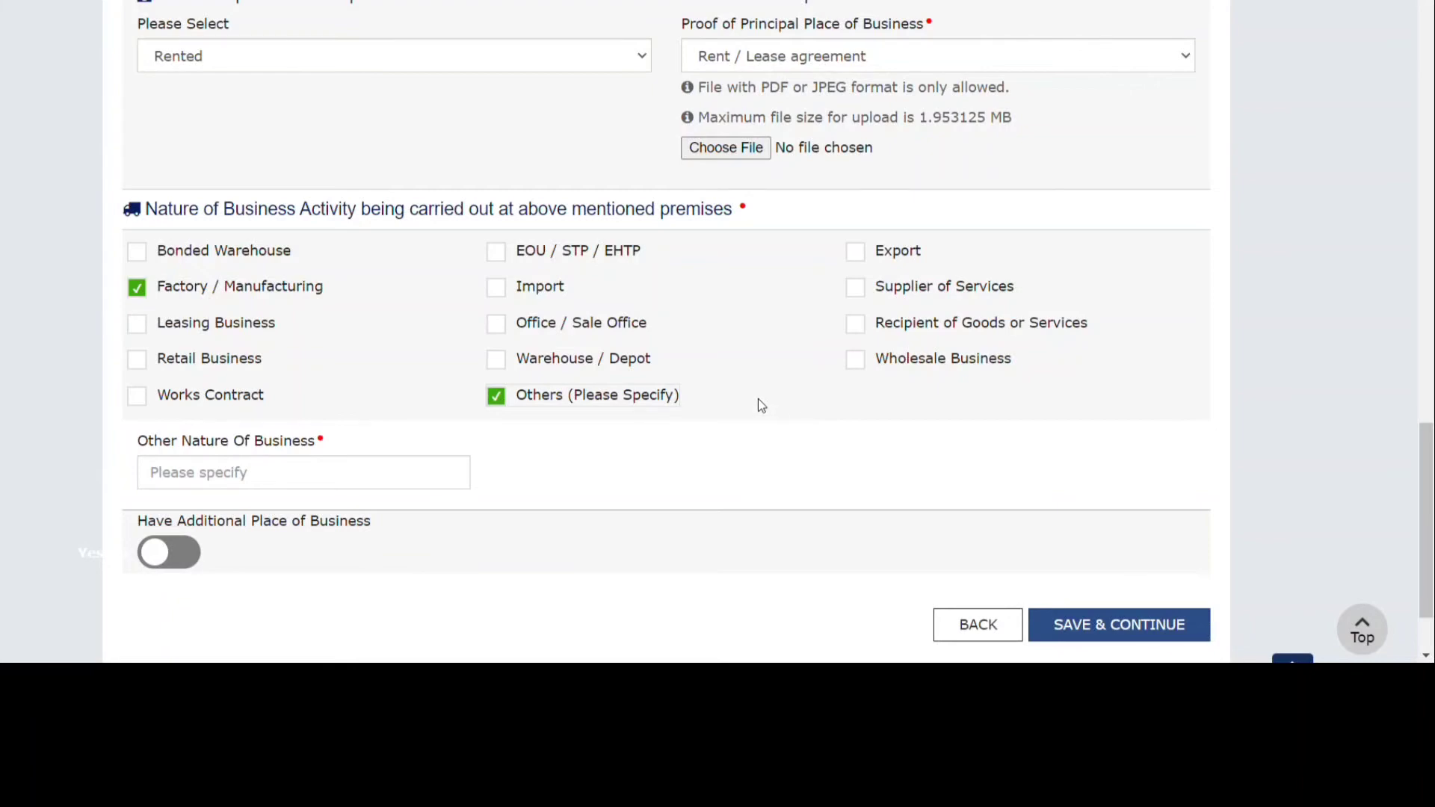
pyautogui.scroll(-1, 760, 405)
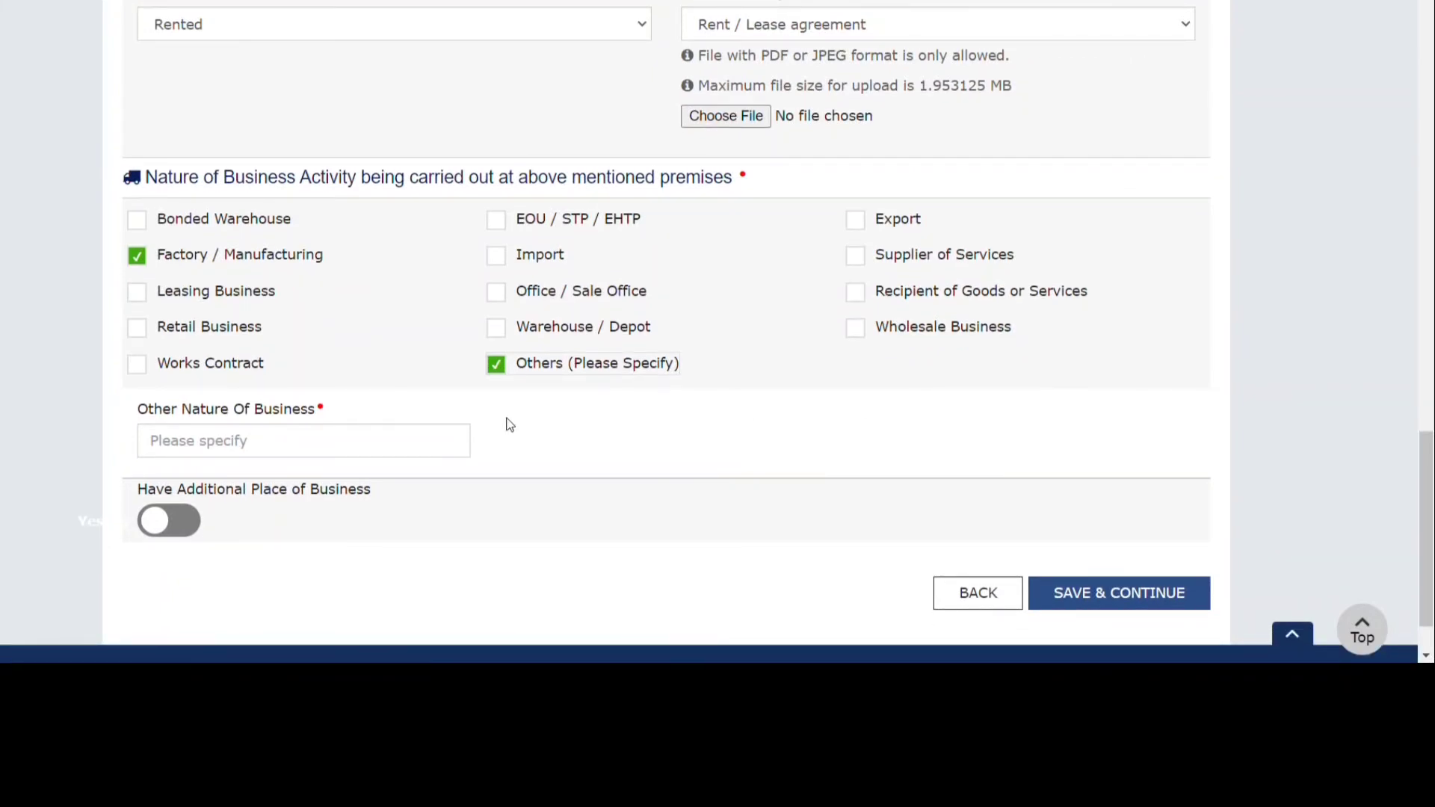
pyautogui.scroll(20, 509, 424)
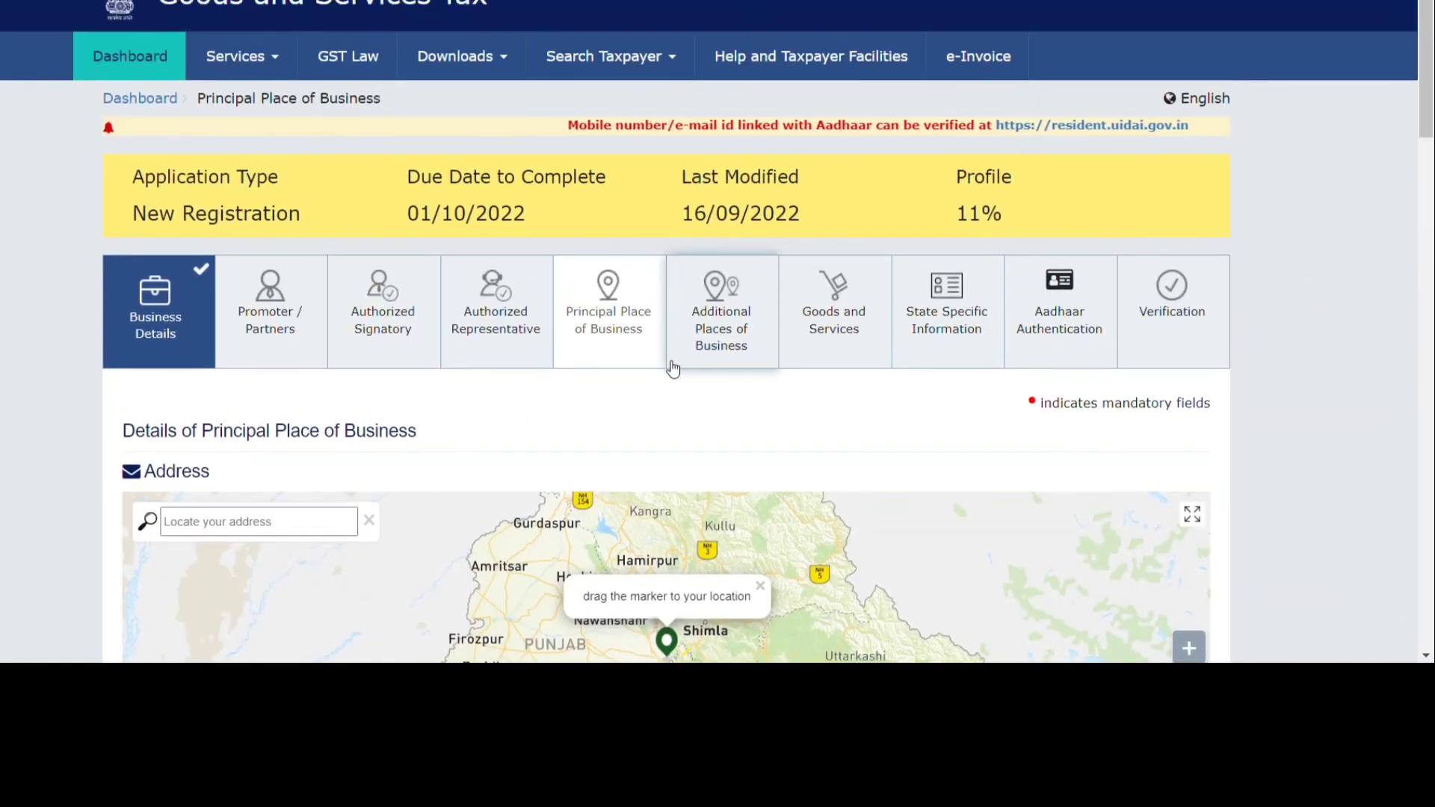
# Skip Additional Places of Business and add HSN 94019000 (SEATS and parts thereof) to Goods.
pyautogui.click(731, 346)
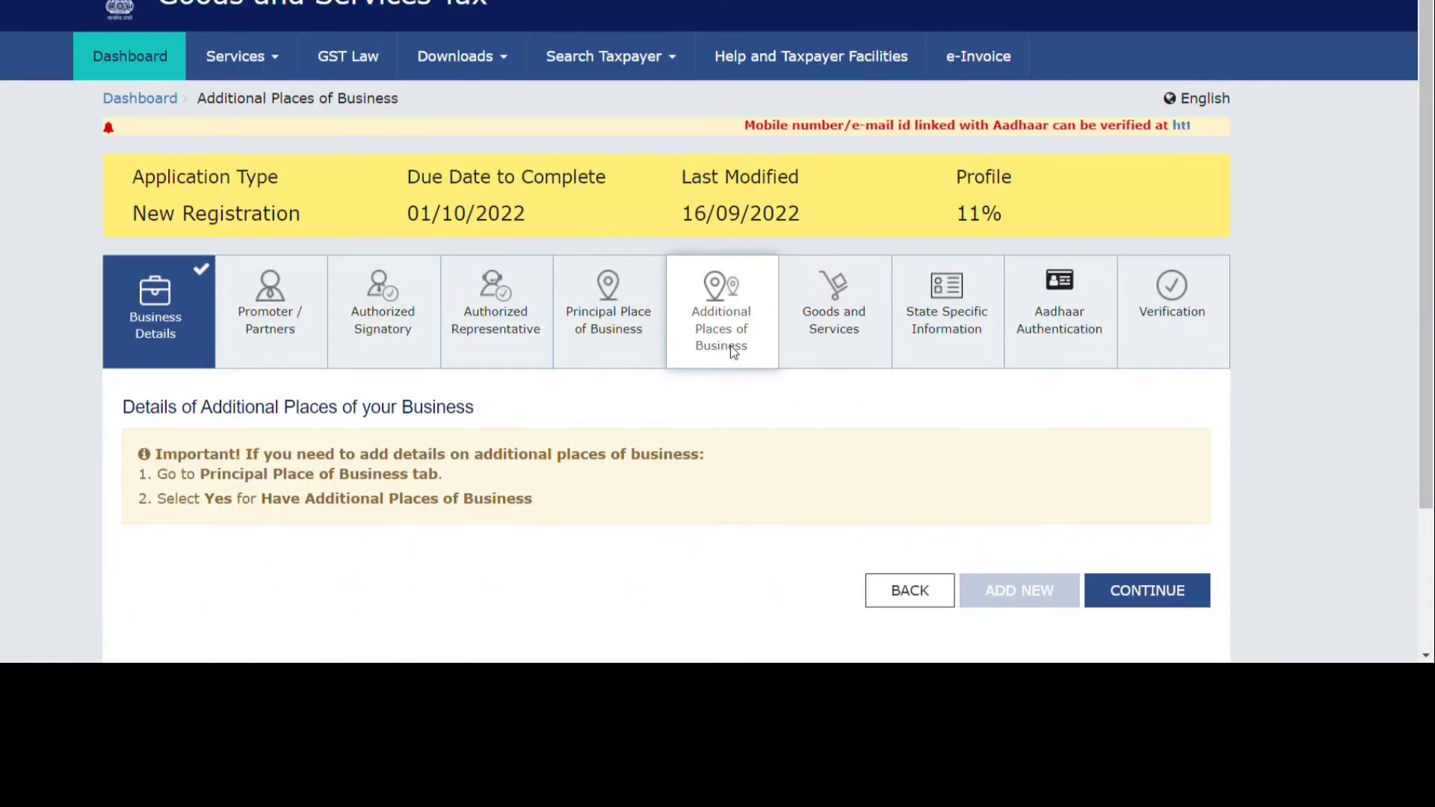
pyautogui.click(851, 321)
pyautogui.scroll(-3, 702, 458)
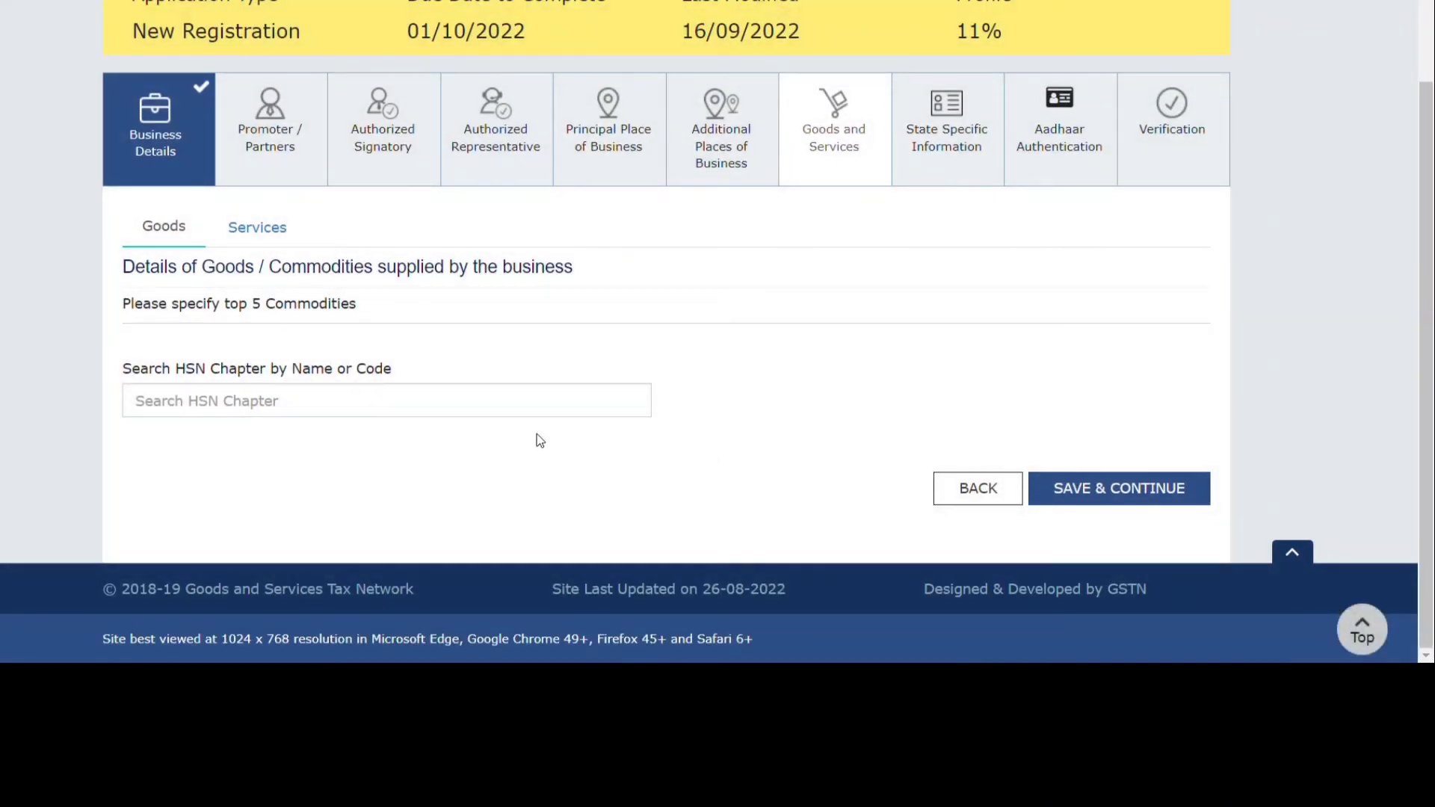
pyautogui.click(303, 408)
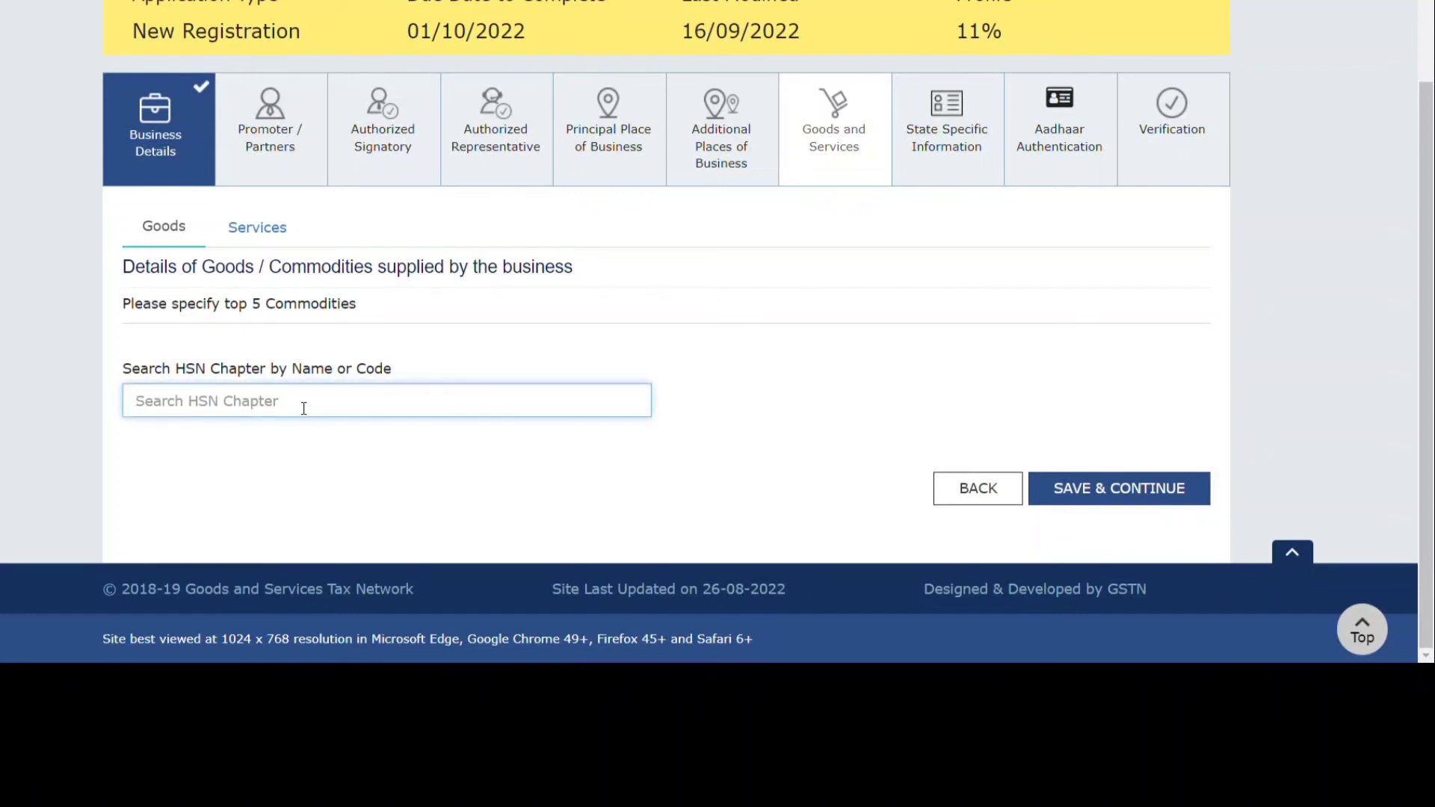
pyautogui.write('94019000')
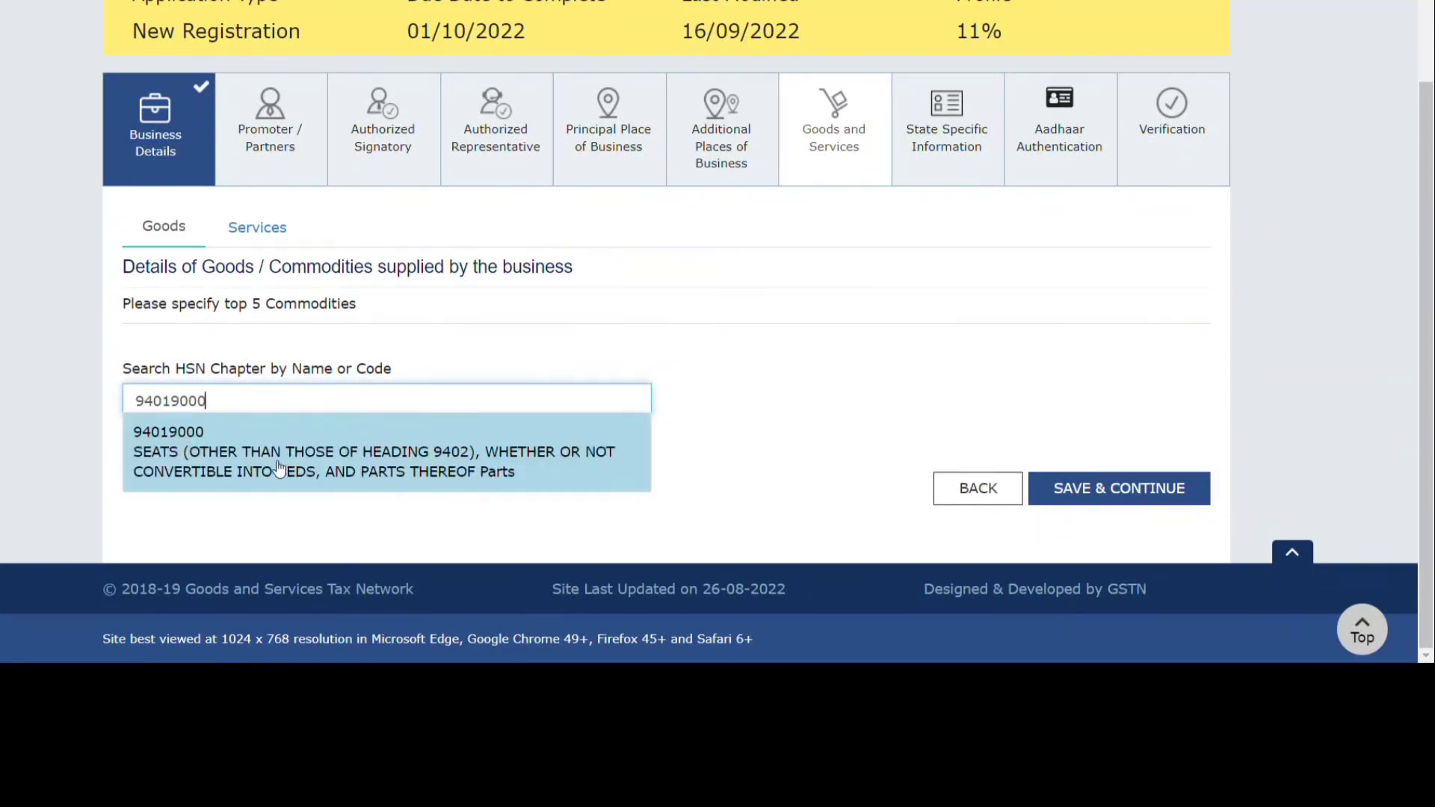
pyautogui.click(274, 462)
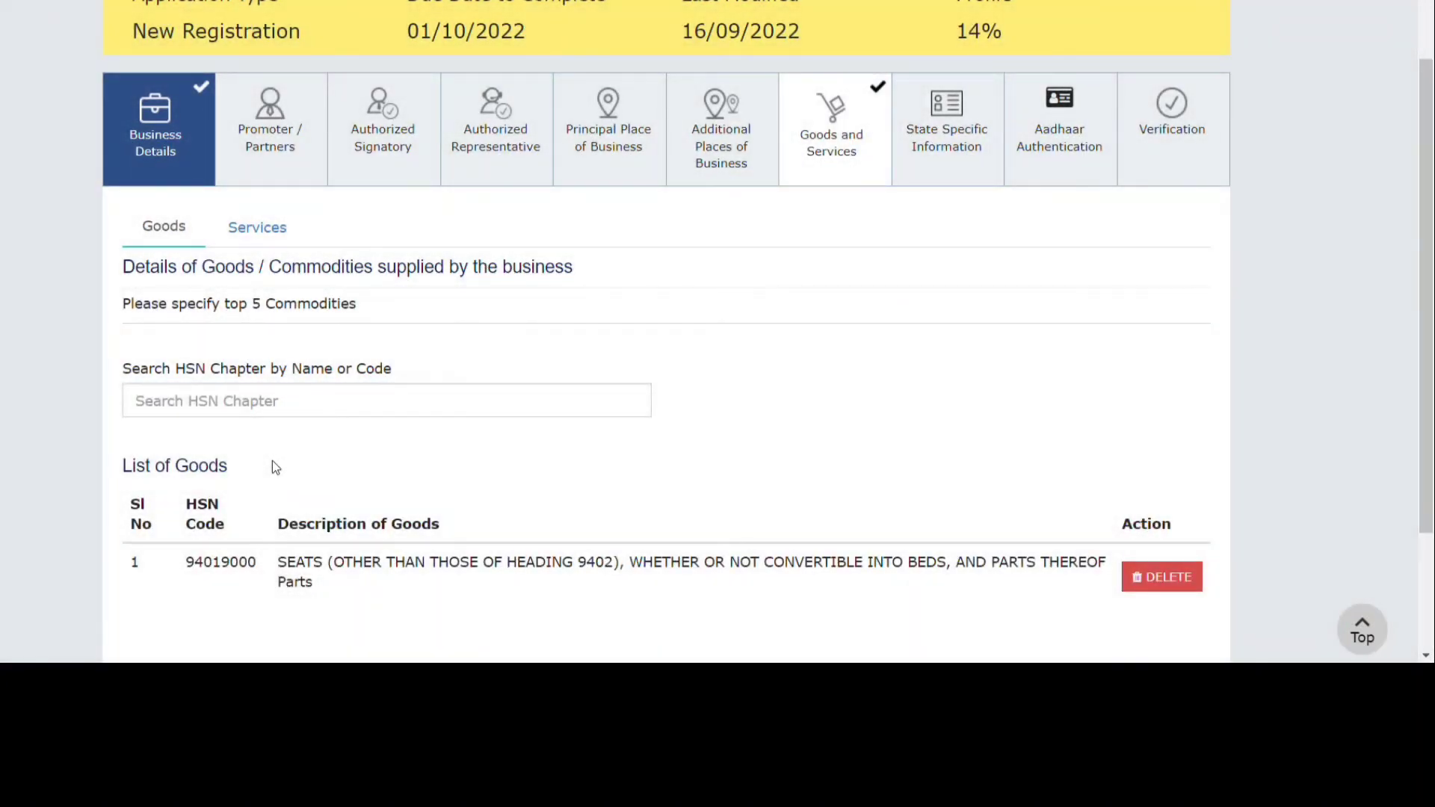
pyautogui.click(254, 230)
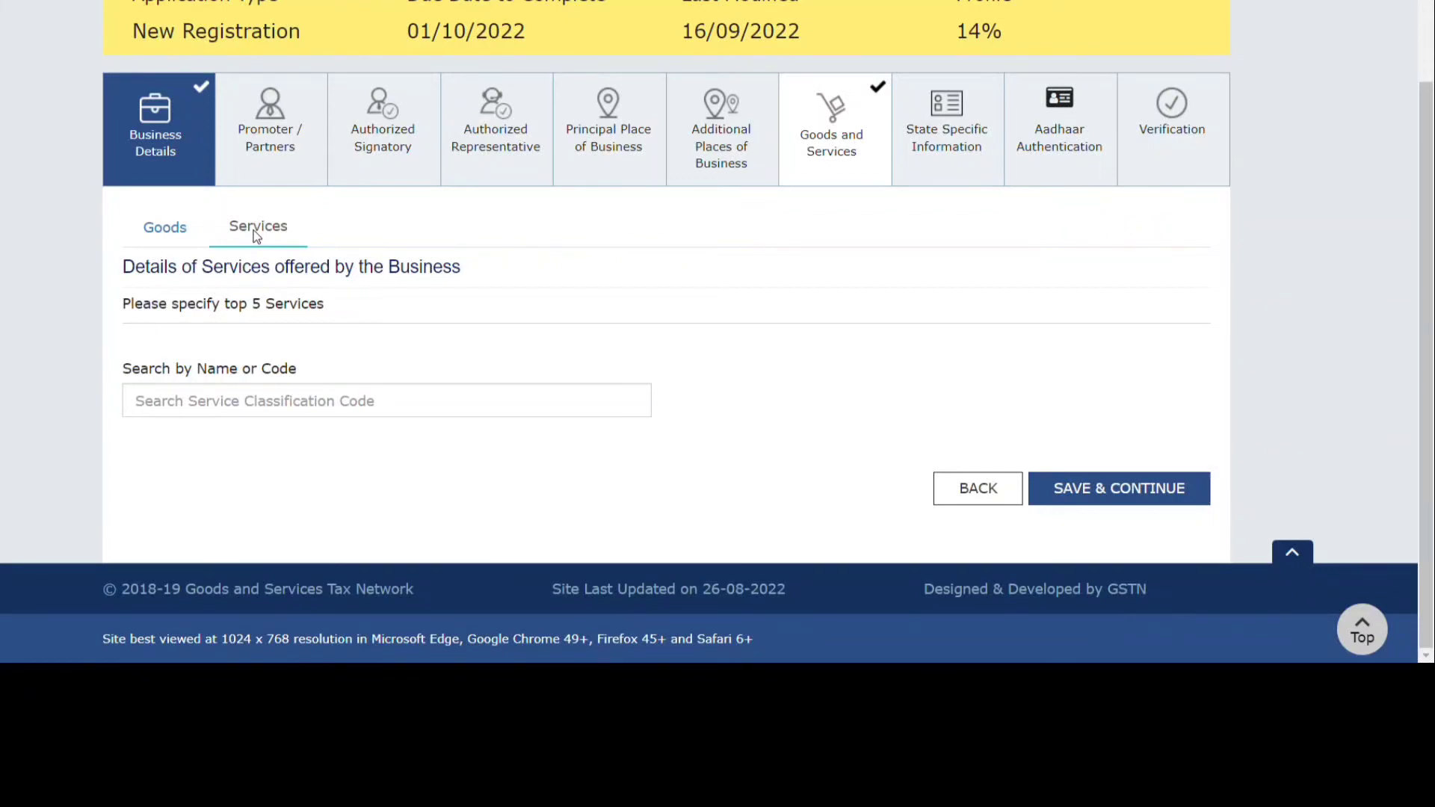
pyautogui.click(175, 233)
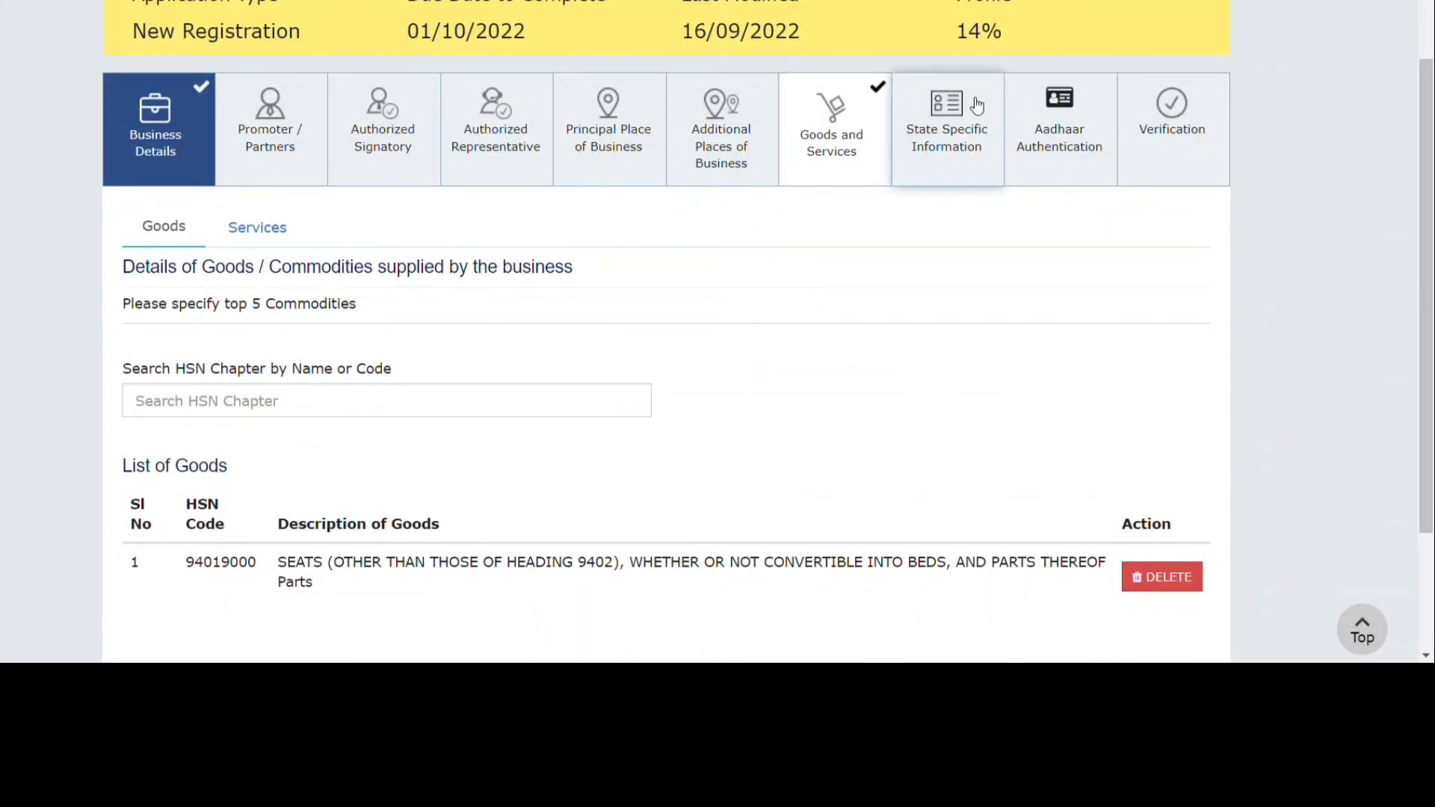
# Leave State Specific Information, including professional tax, empty and proceed to Aadhaar Authentication with opt-in Yes.
pyautogui.click(964, 119)
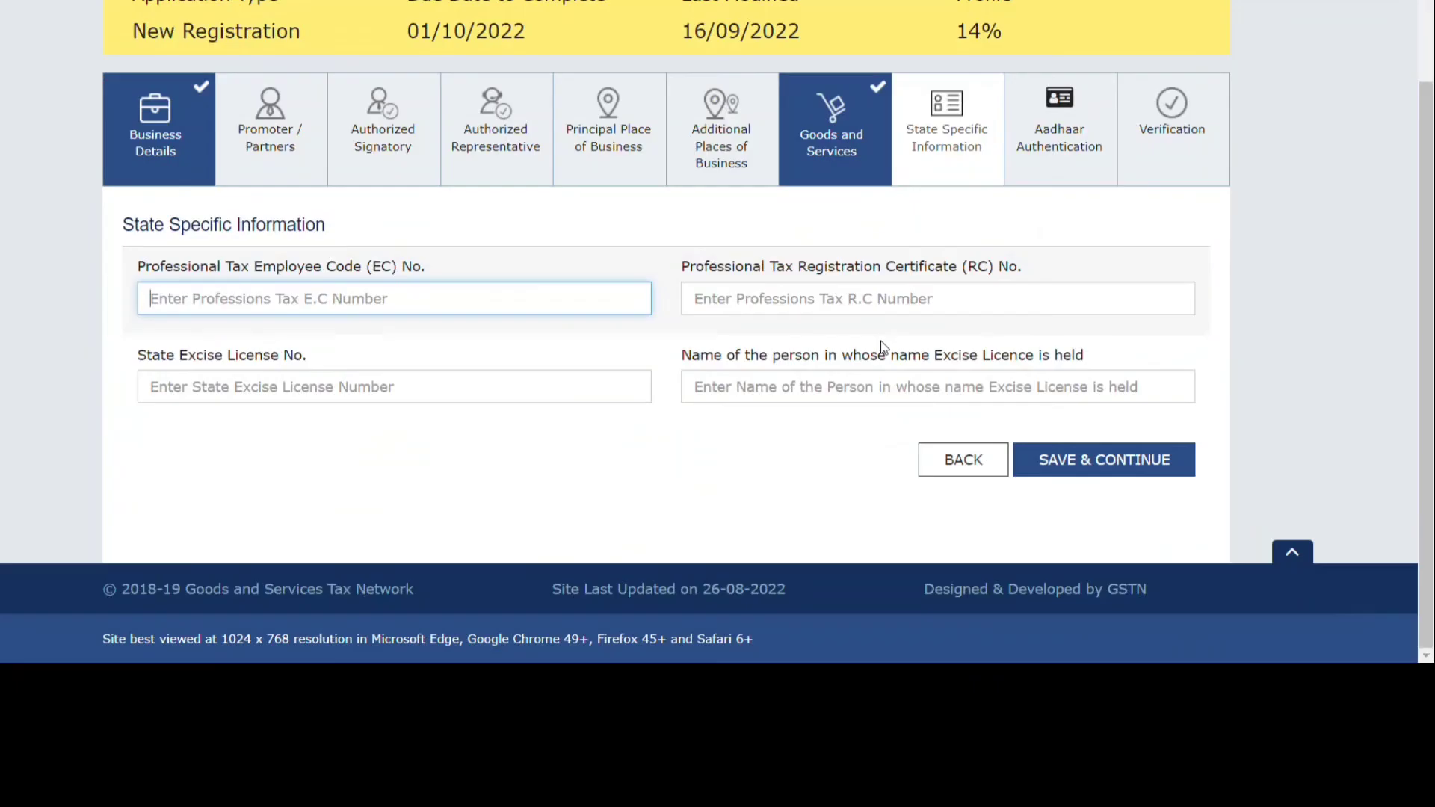
pyautogui.scroll(3, 882, 345)
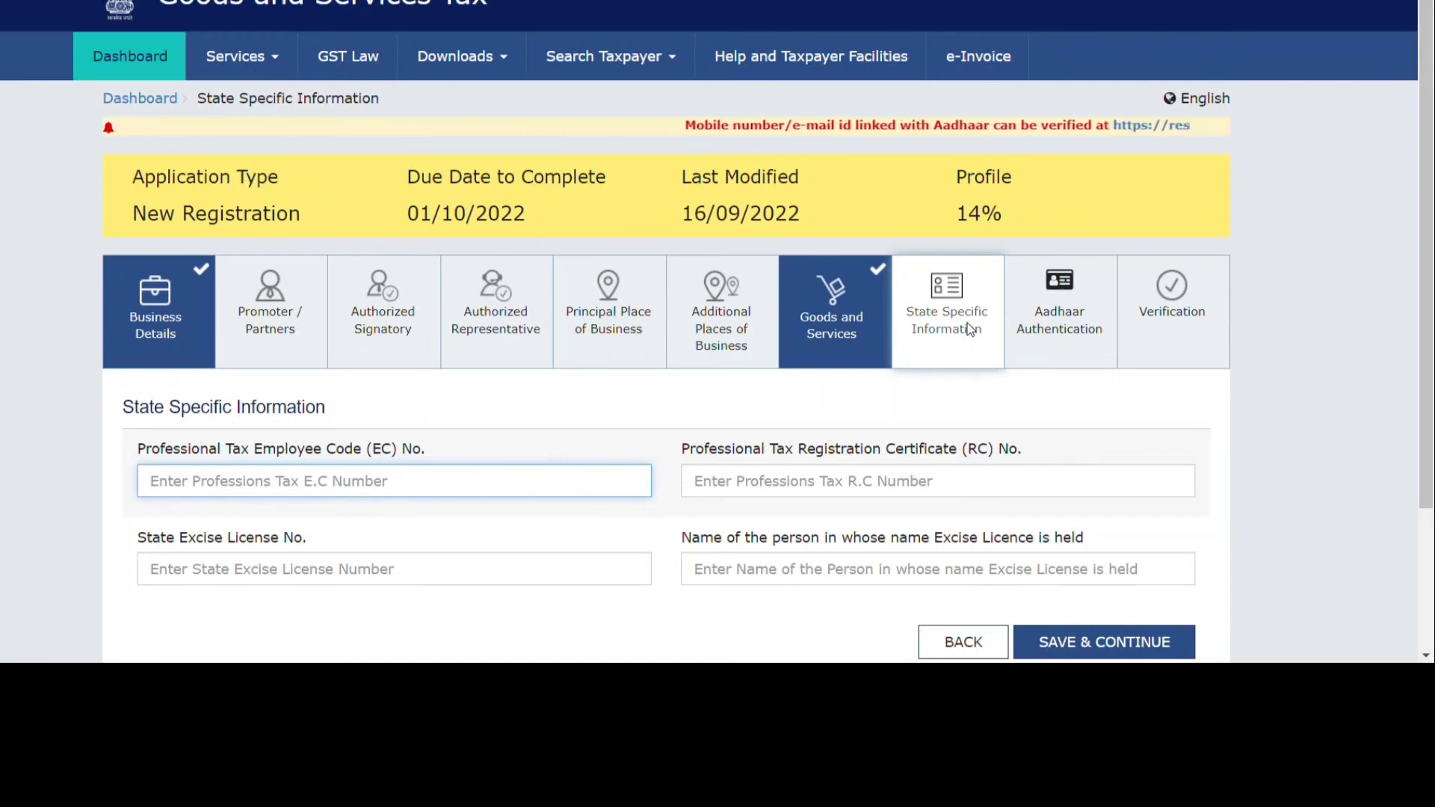
pyautogui.click(970, 329)
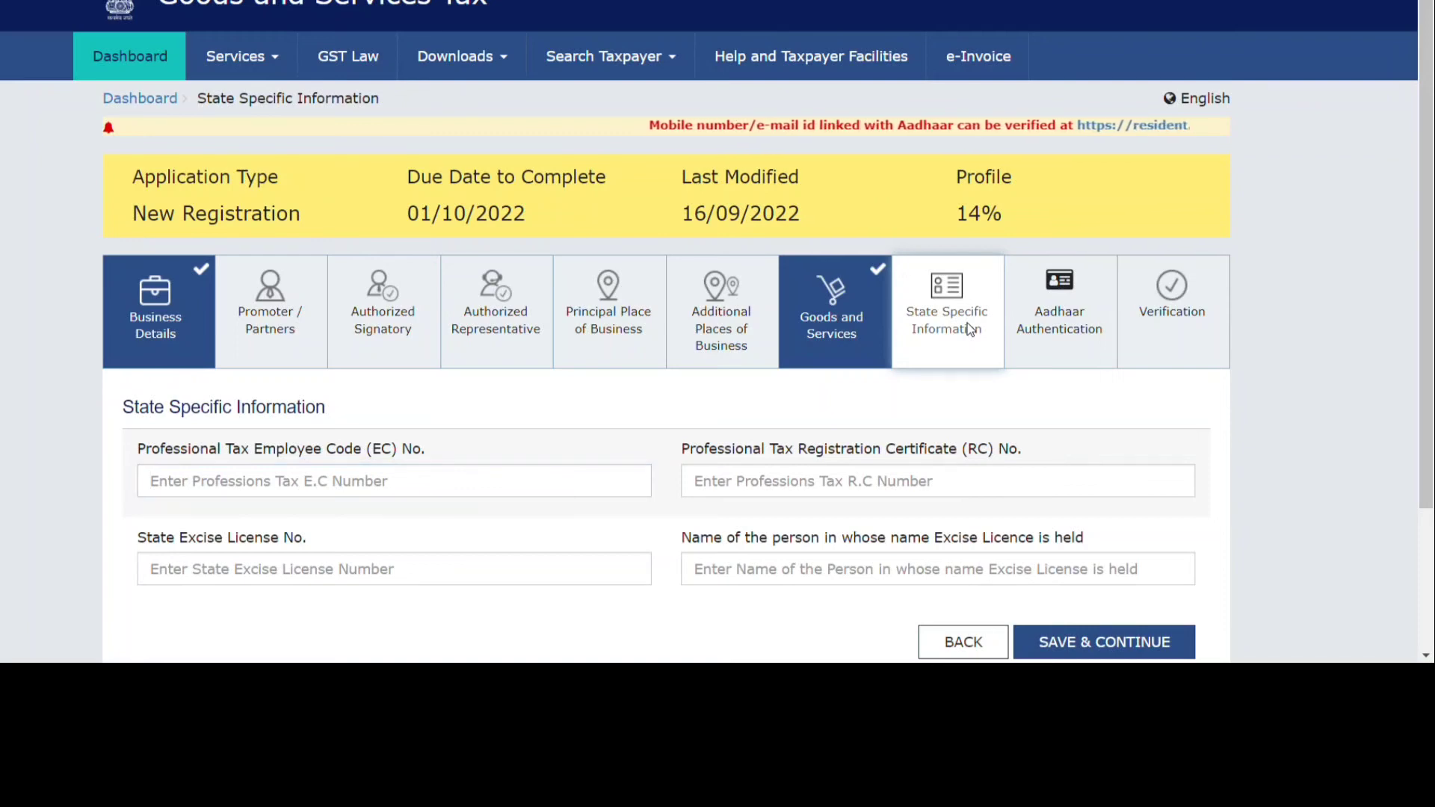
pyautogui.click(1049, 342)
pyautogui.scroll(-4, 794, 468)
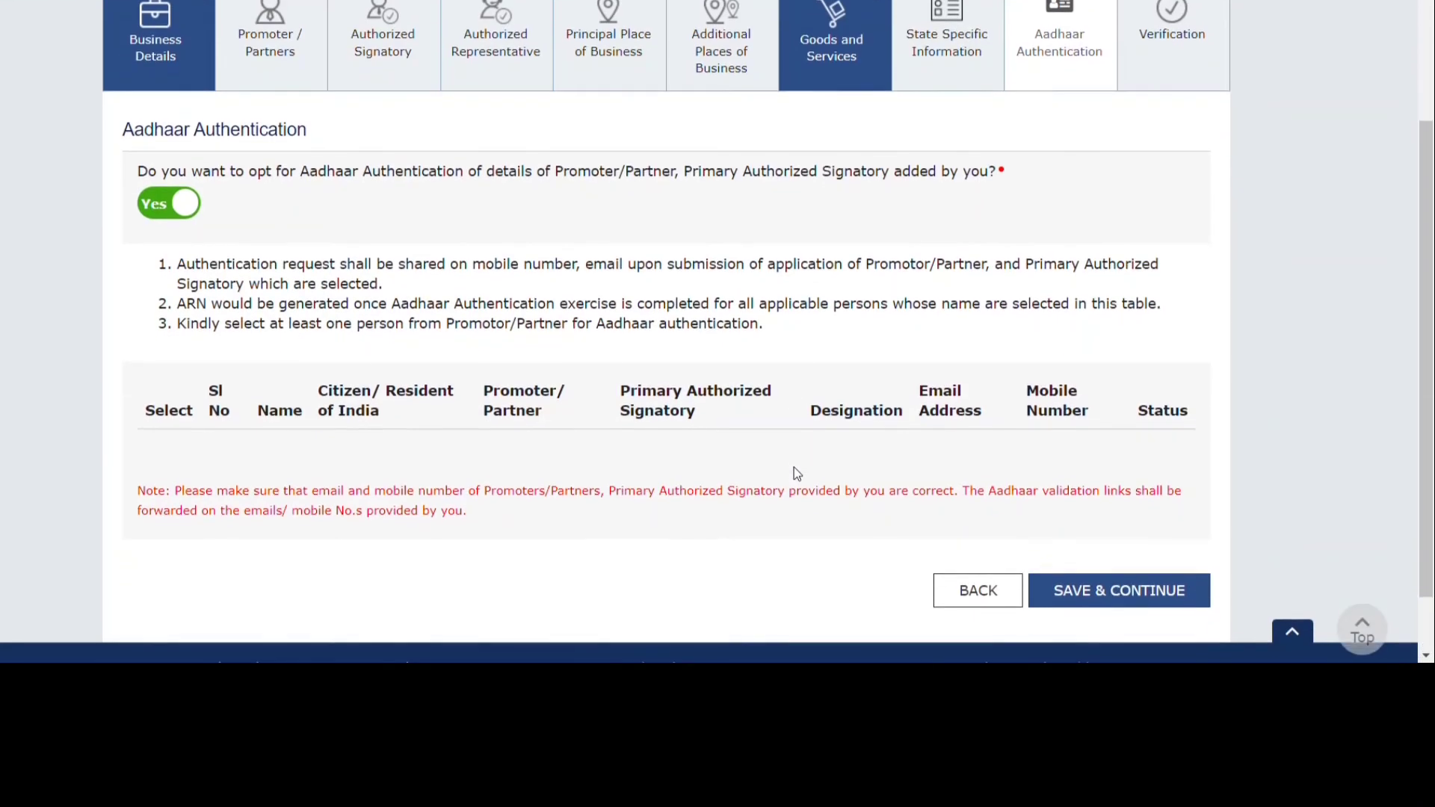
pyautogui.scroll(-1, 797, 474)
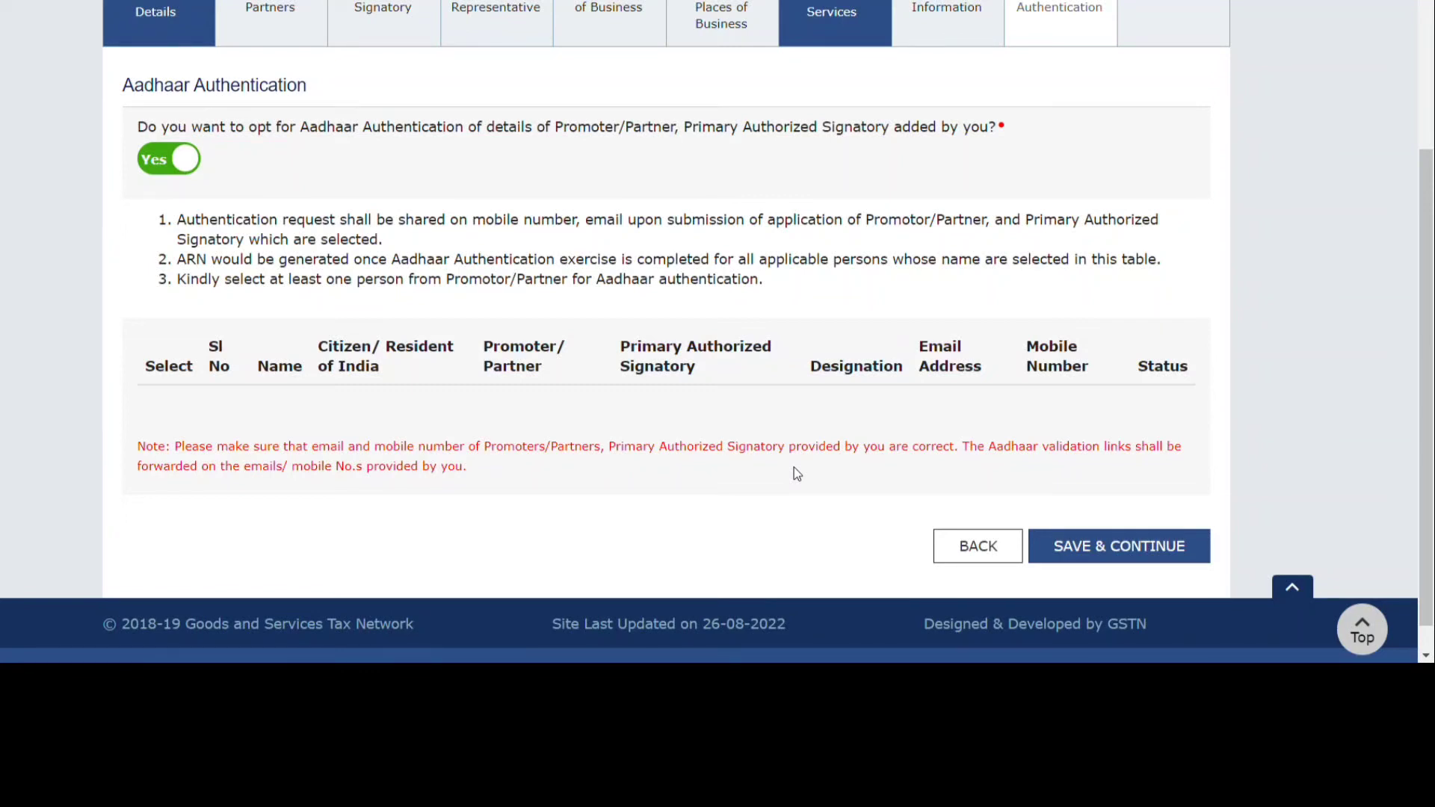
pyautogui.scroll(2, 794, 408)
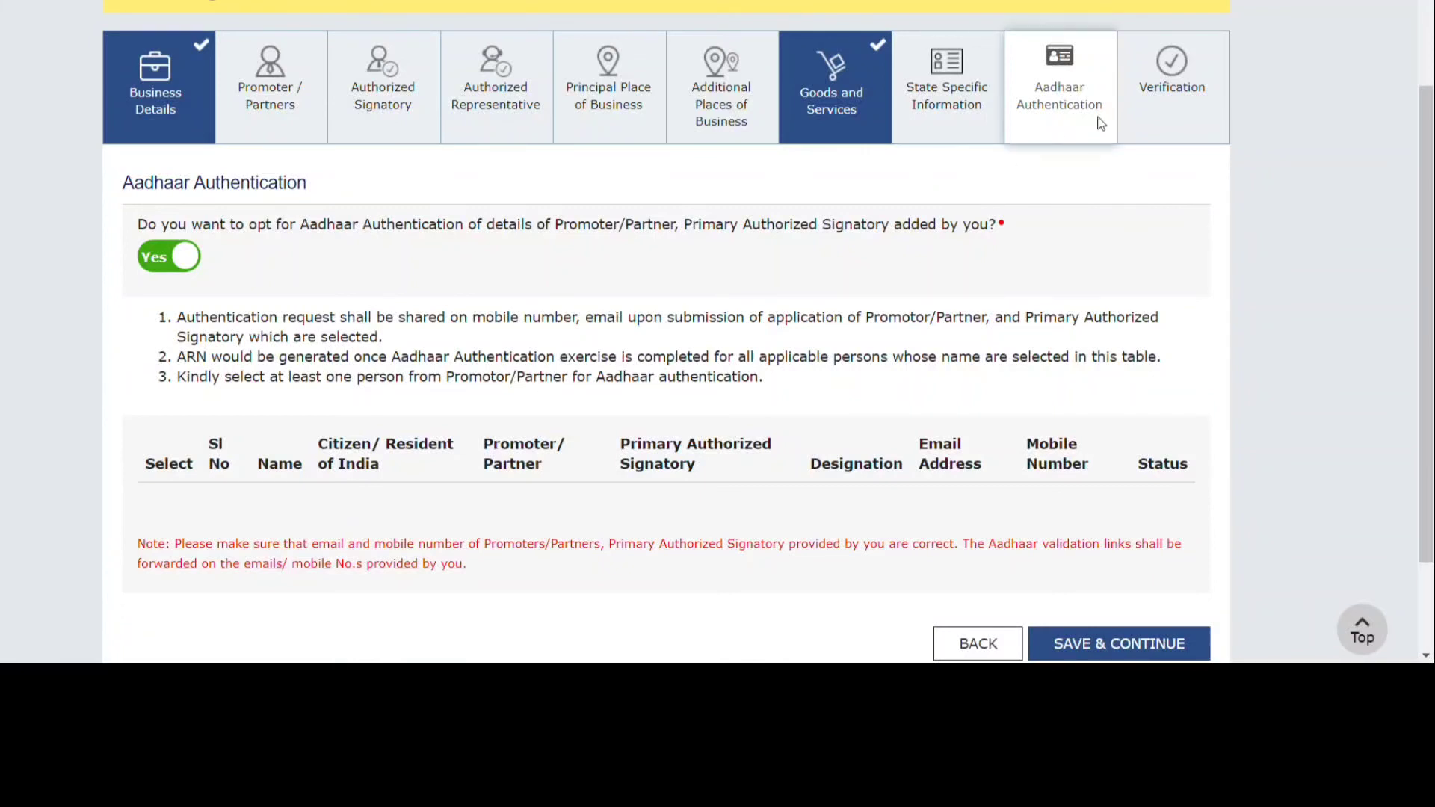
# Tick the 'I hereby solemnly affirm and declare' box and open the Name of Authorized Signatory list.
pyautogui.click(1151, 113)
pyautogui.scroll(-5, 1010, 315)
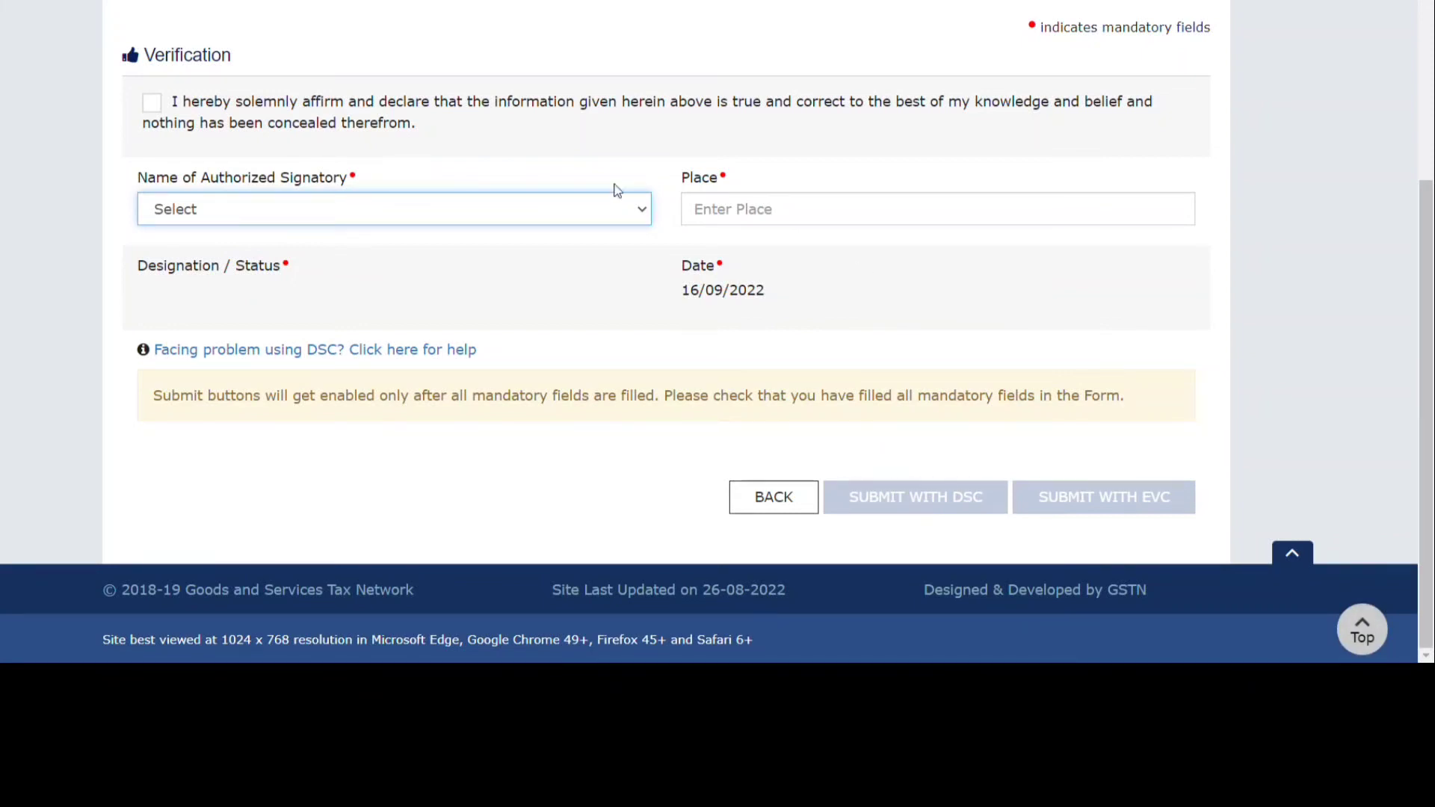
pyautogui.click(151, 105)
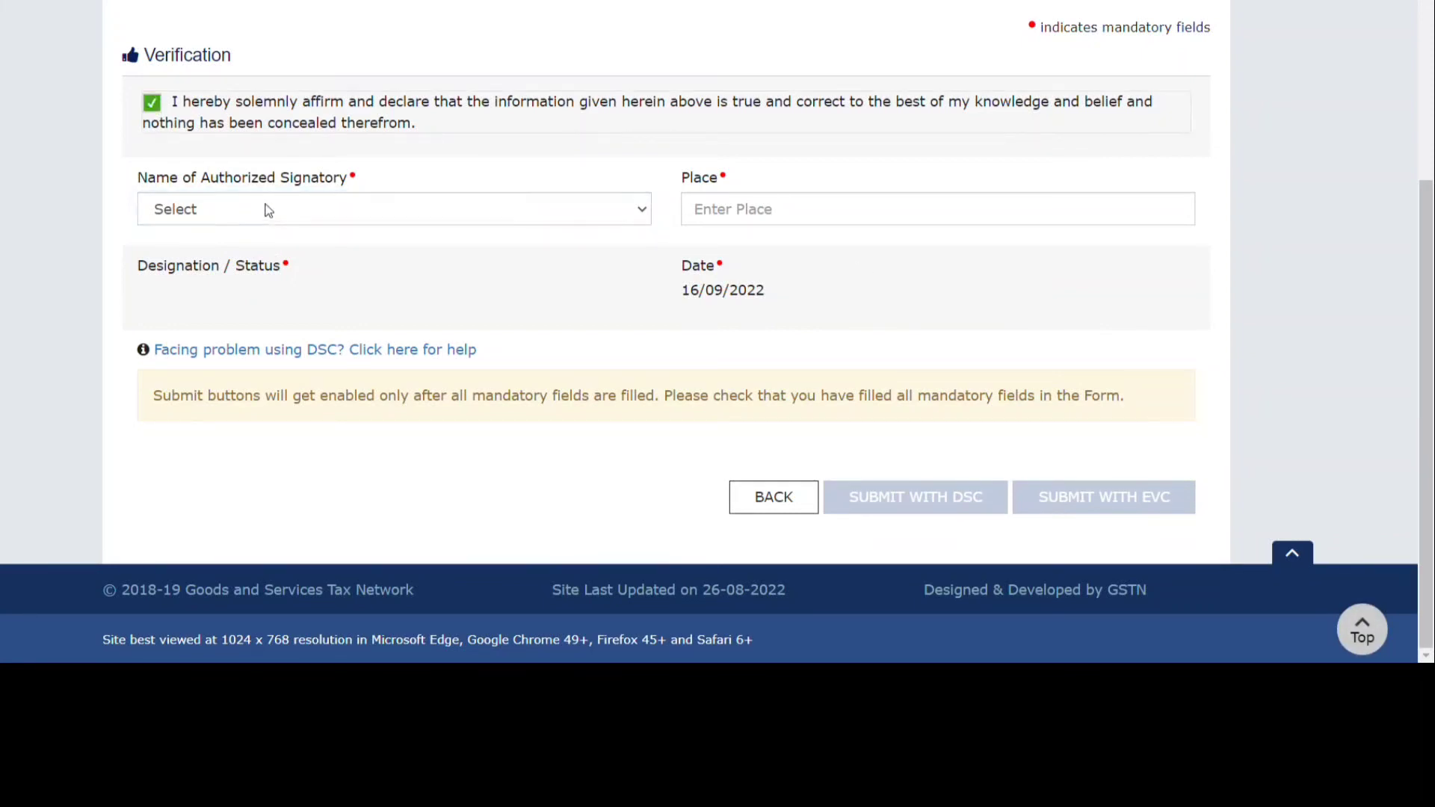
pyautogui.click(263, 212)
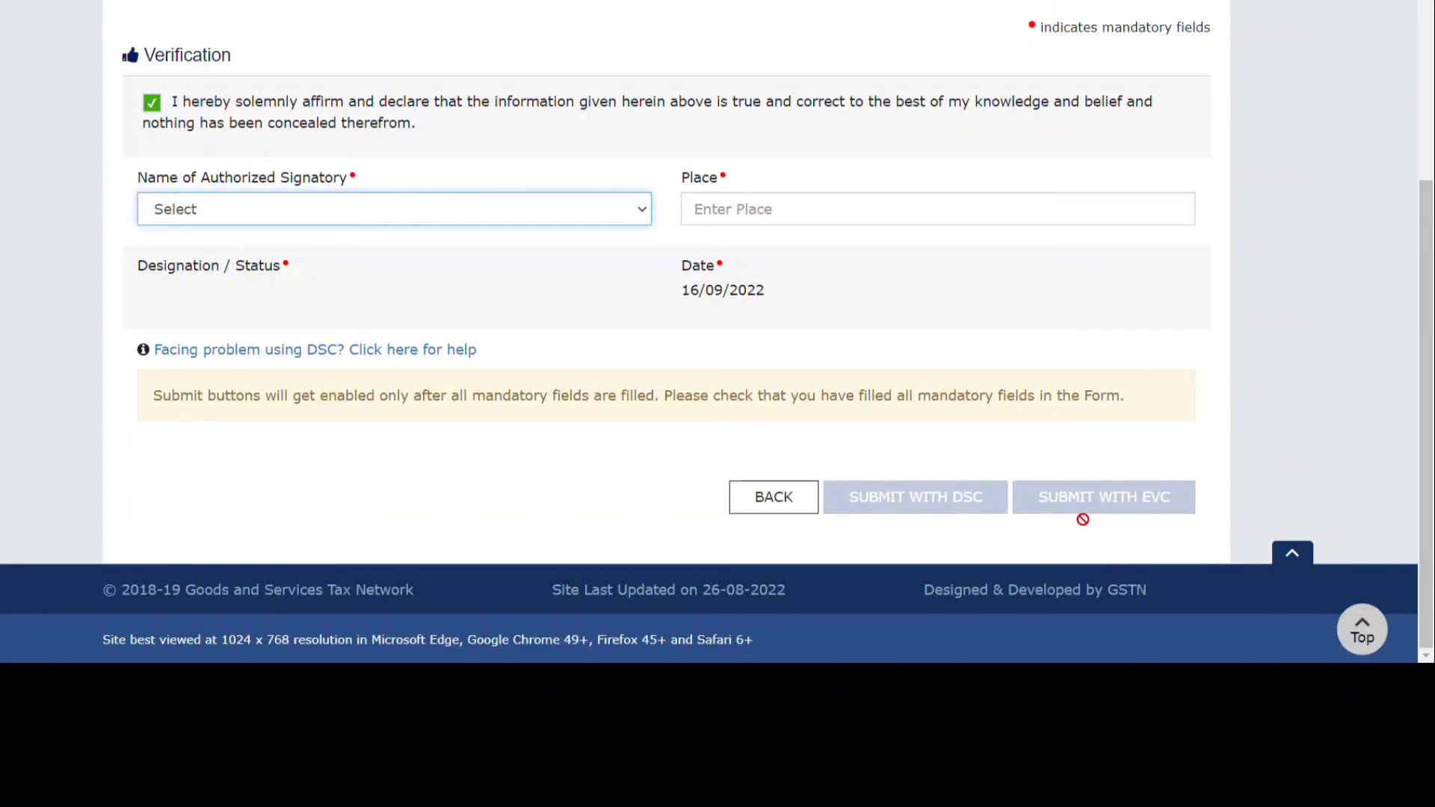
pyautogui.scroll(2, 1078, 513)
pyautogui.scroll(-2, 1078, 514)
pyautogui.scroll(2, 1072, 513)
pyautogui.scroll(-2, 1072, 514)
pyautogui.scroll(5, 1072, 513)
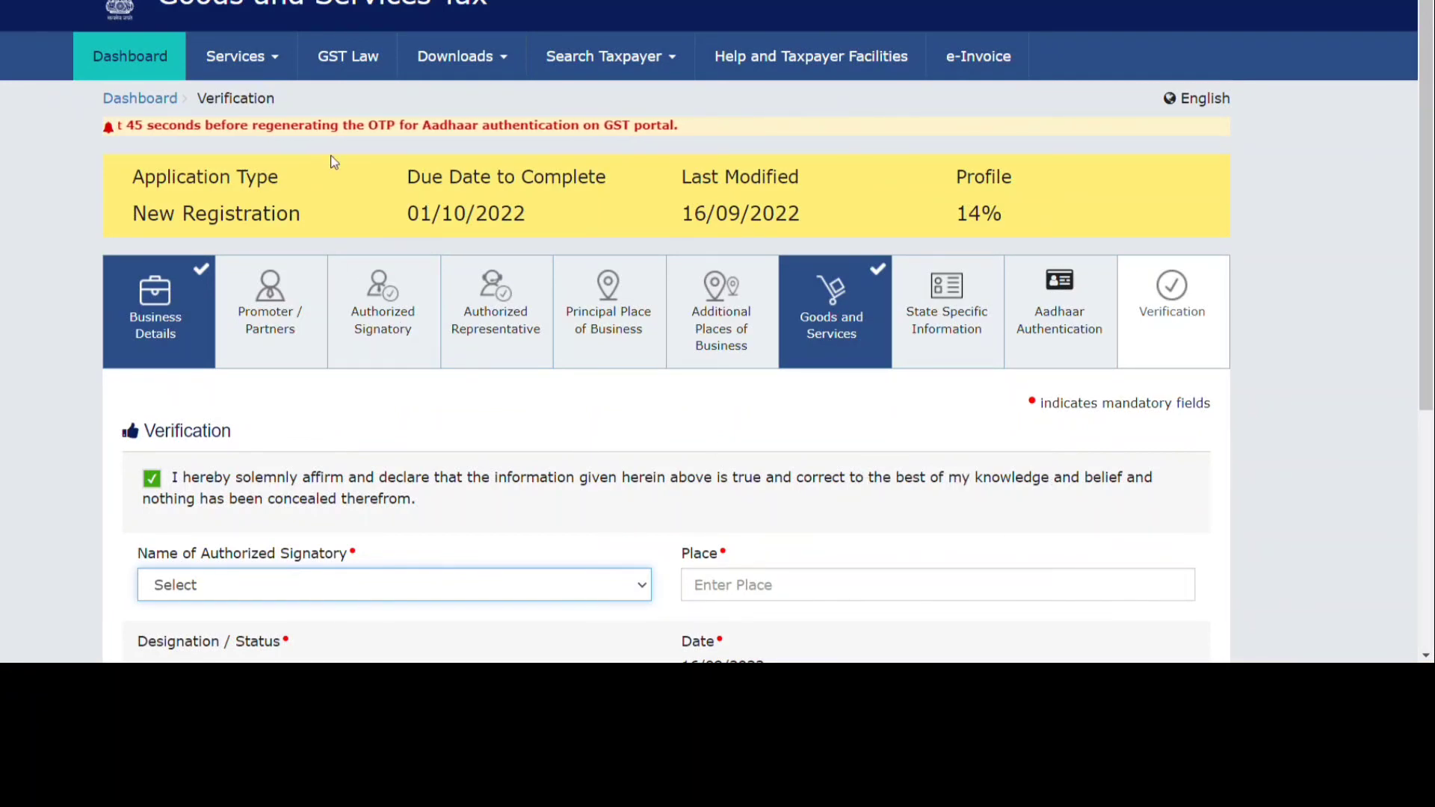
pyautogui.click(239, 53)
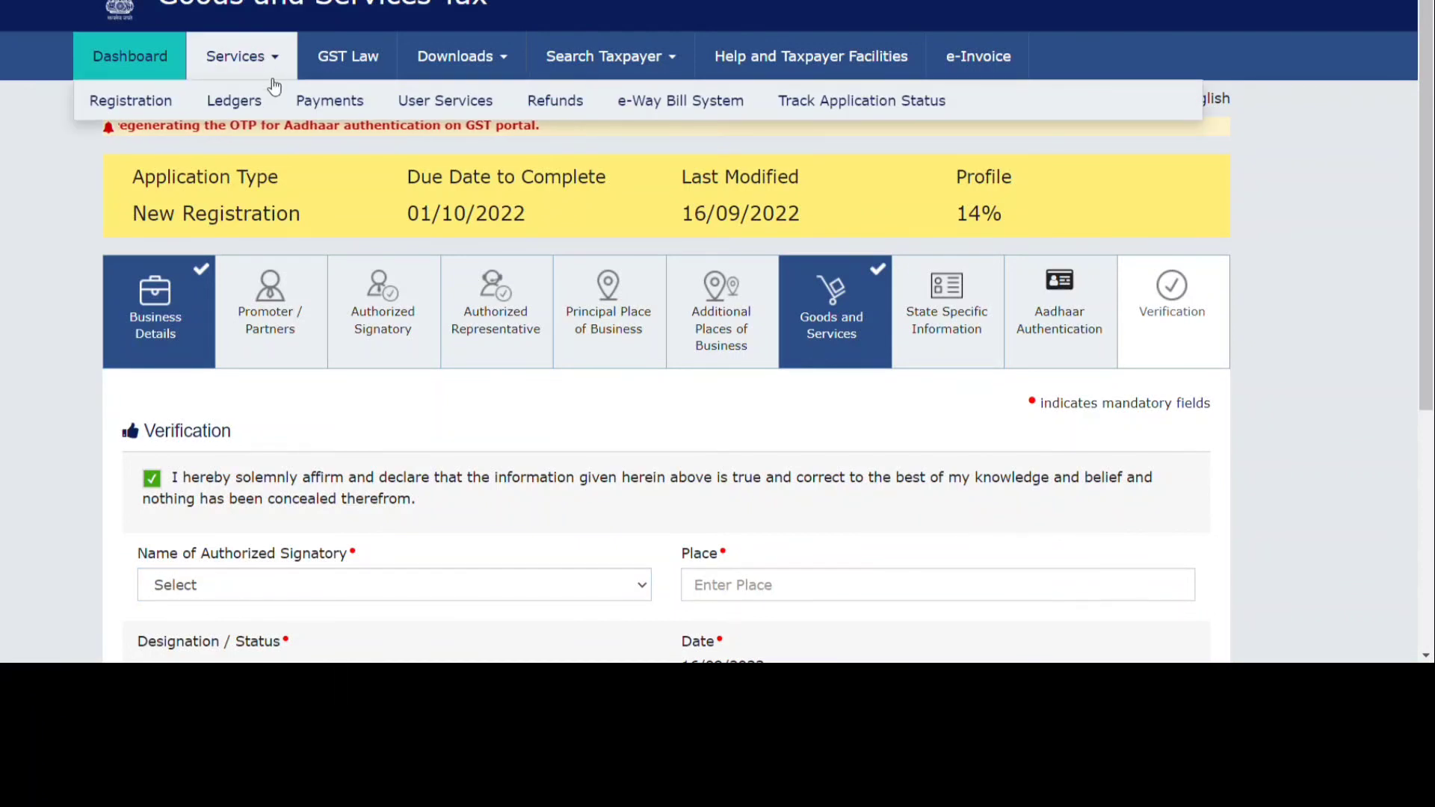
pyautogui.moveTo(187, 111)
pyautogui.moveTo(135, 112)
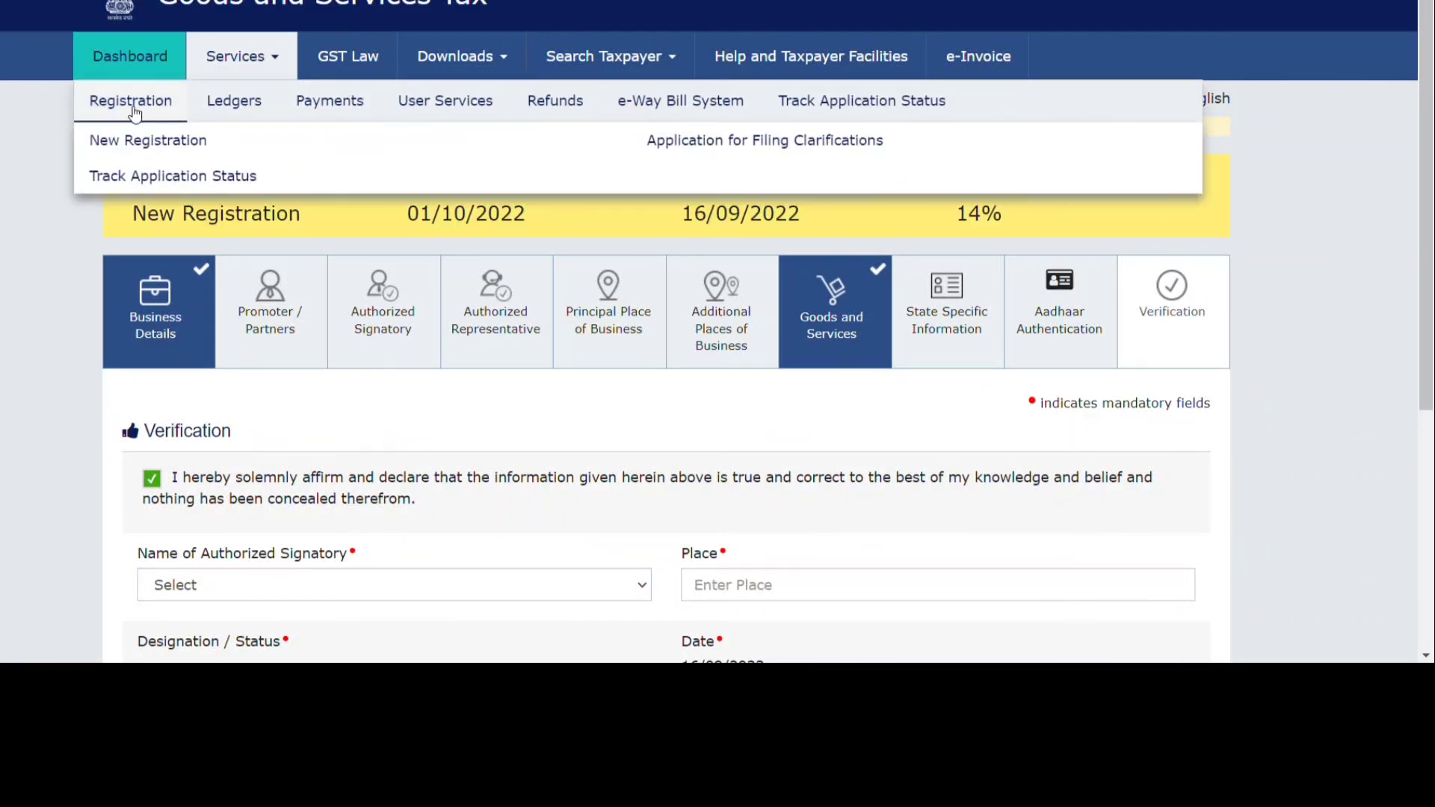